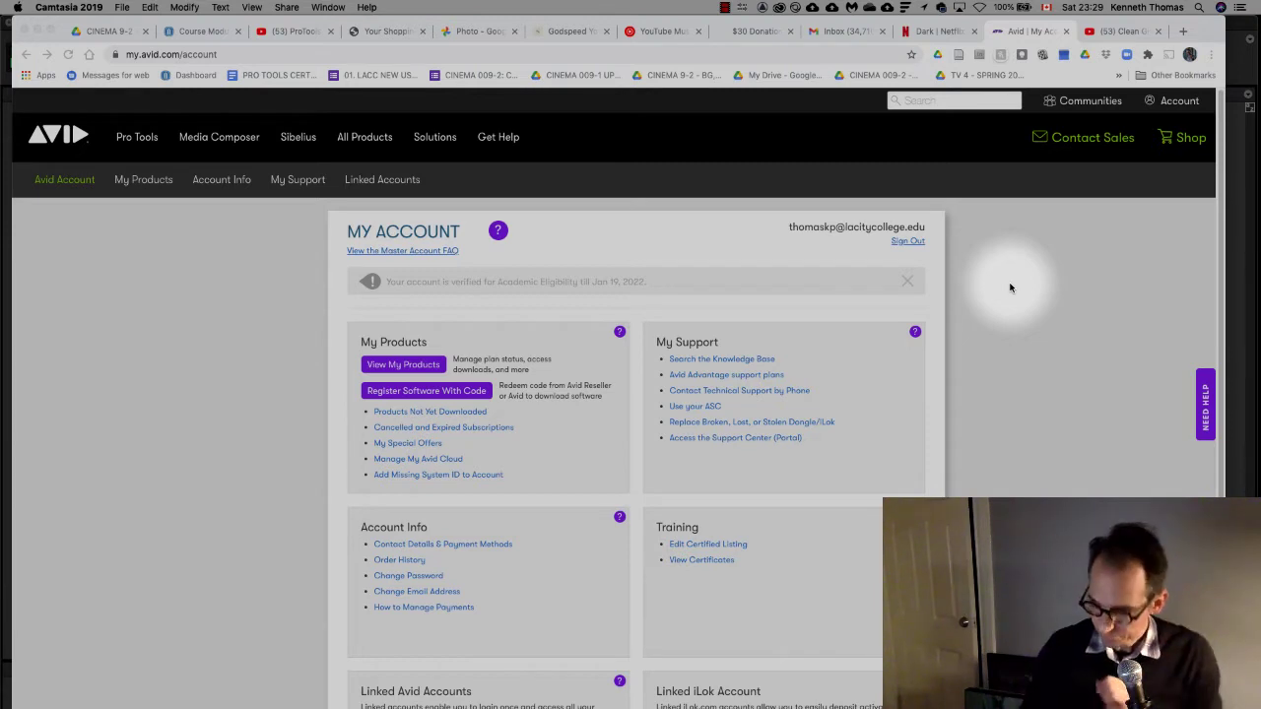
Switch to the Avid account in Chrome and open the My Products list of registered products
left_click(227, 335)
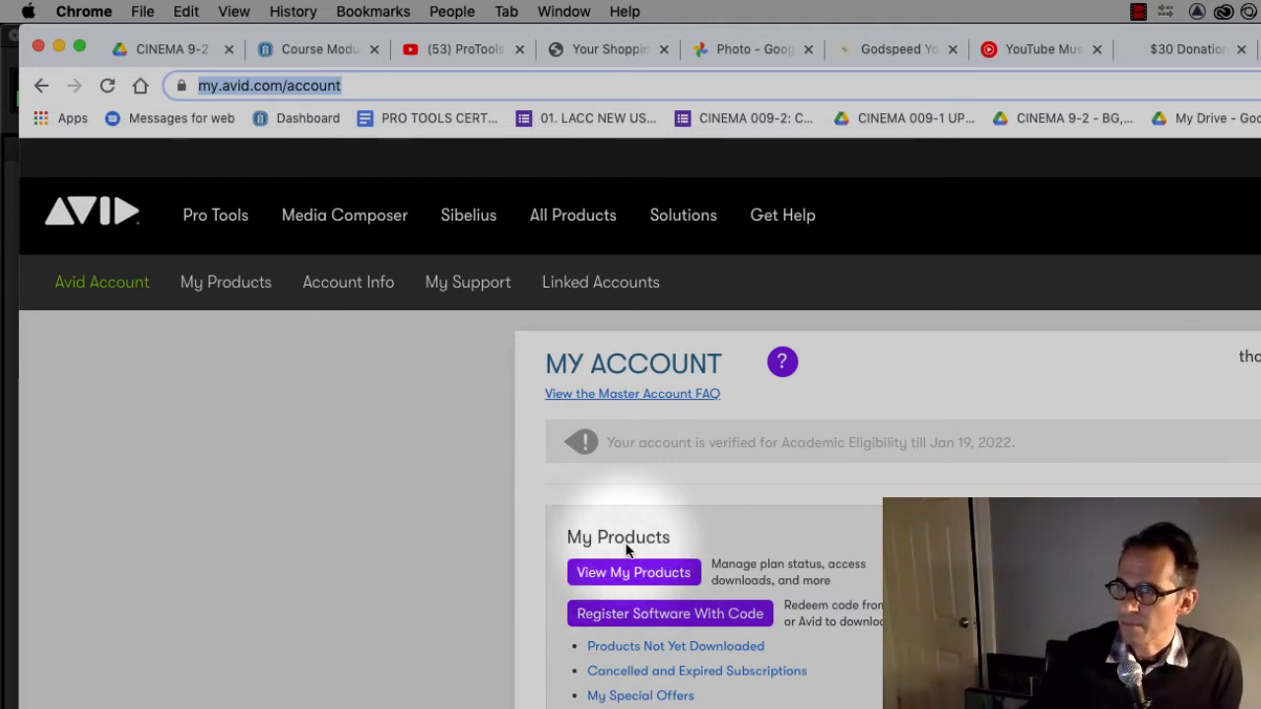
left_click(667, 581)
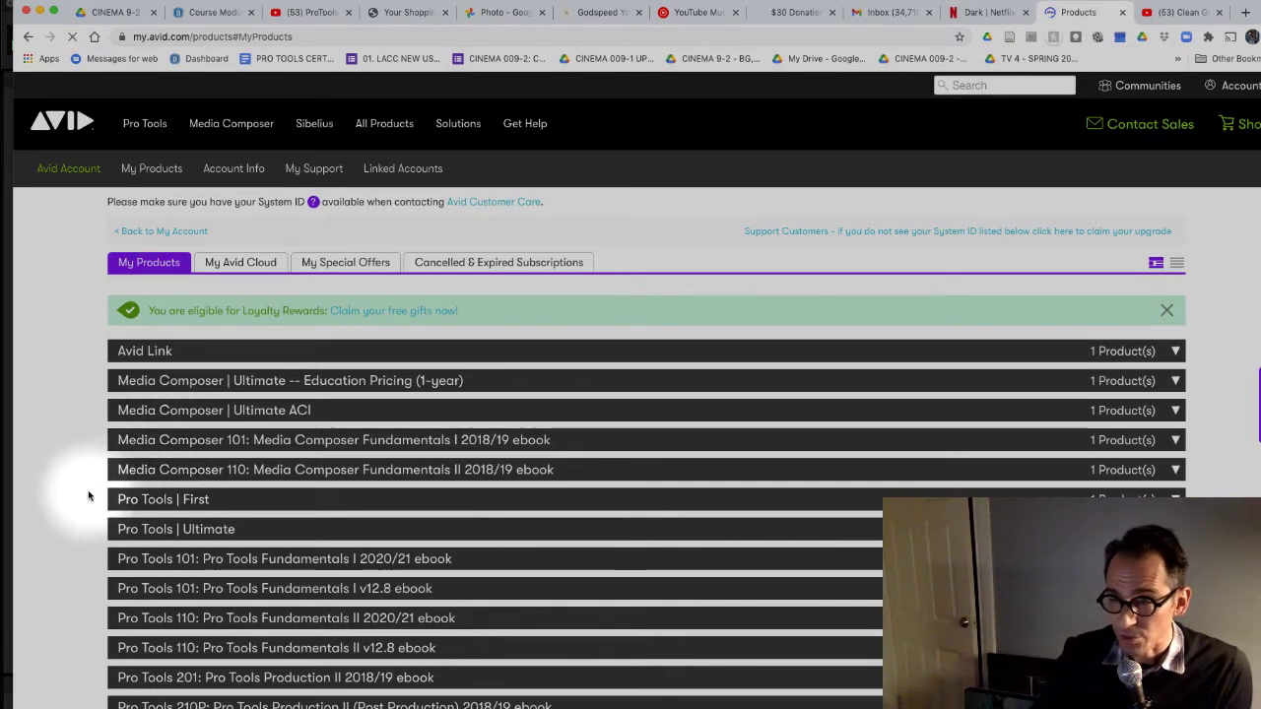
Expand Pro Tools | Ultimate to show its two 1-Year Subscriptions with renewal and expiry dates
scroll(88, 491, "down", 1)
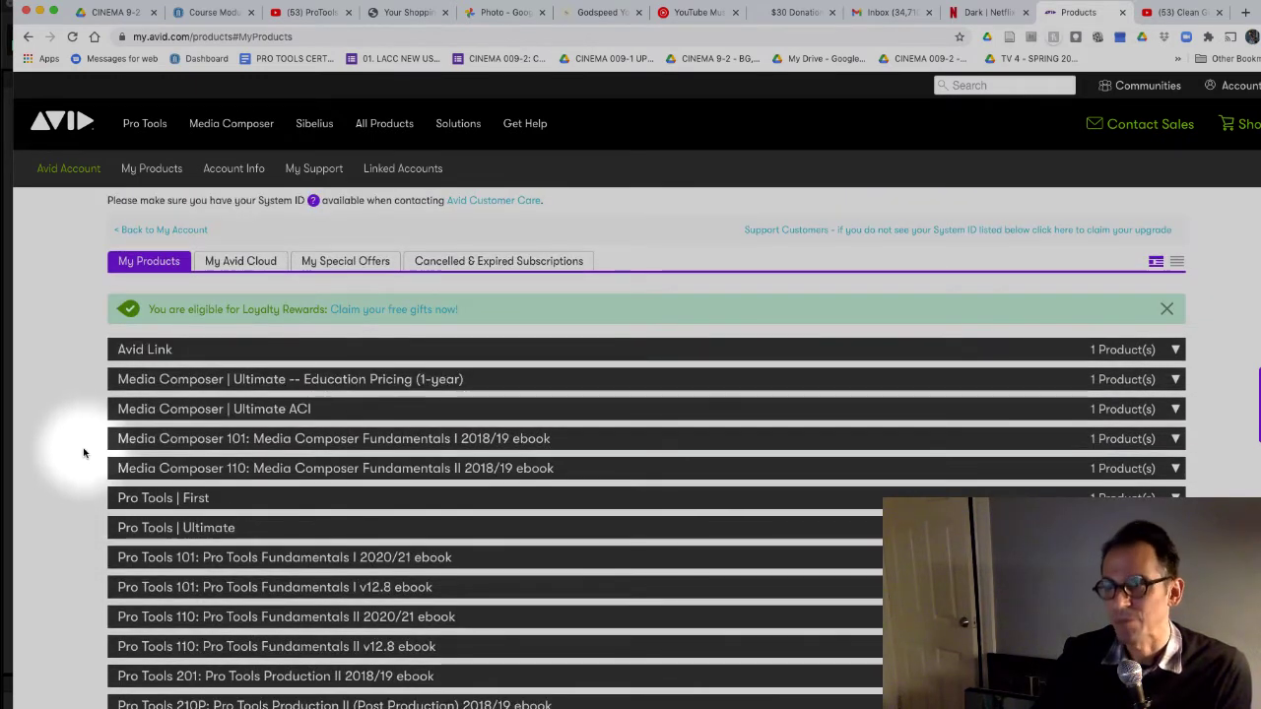
scroll(103, 492, "down", 3)
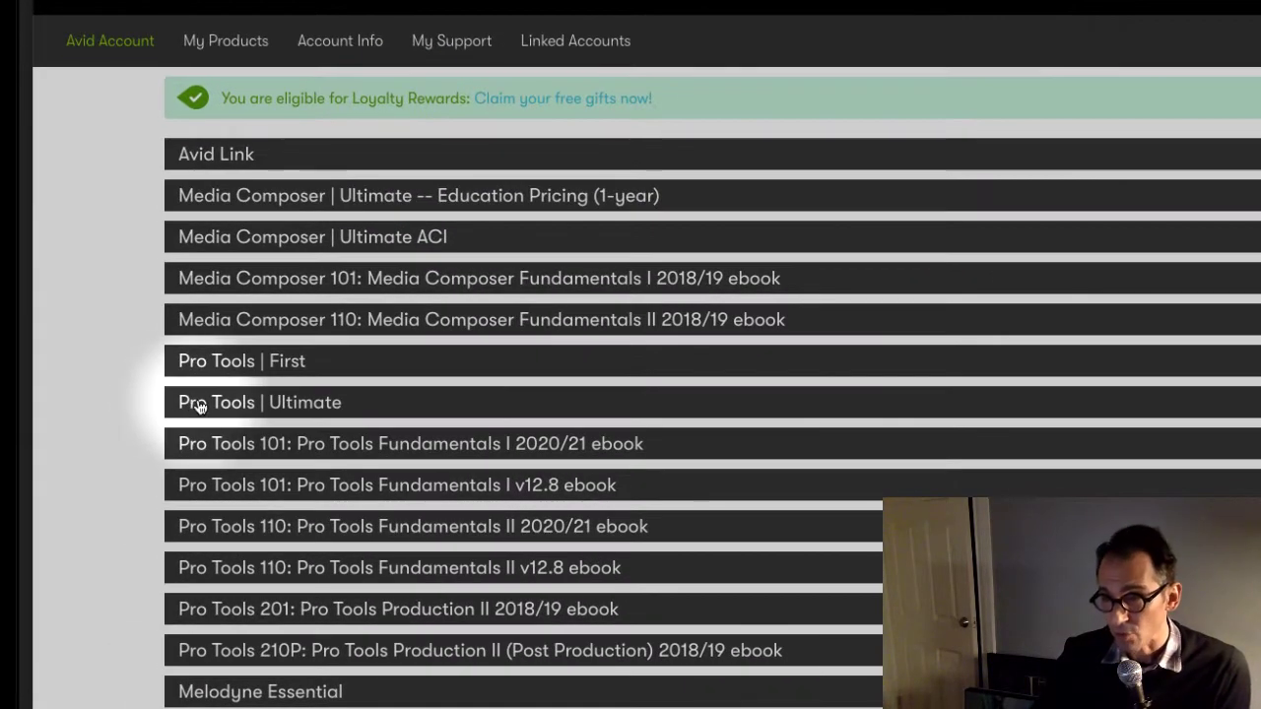
left_click(225, 408)
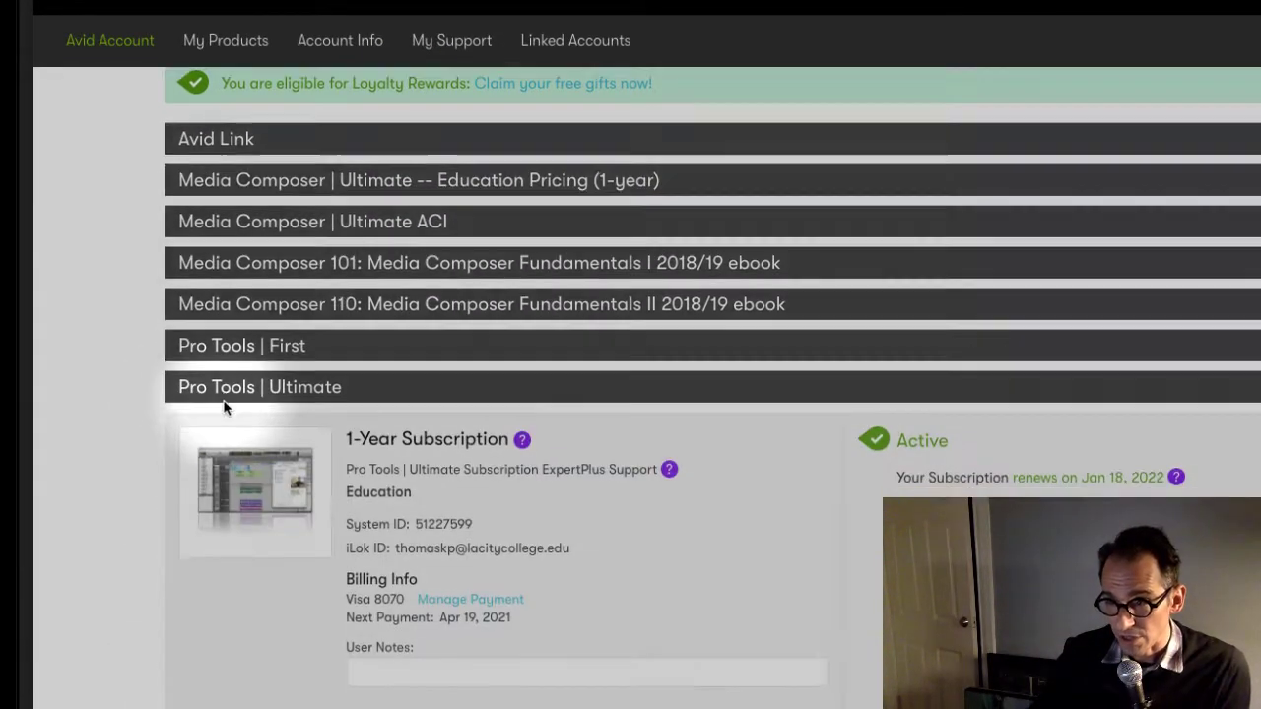
scroll(197, 414, "down", 3)
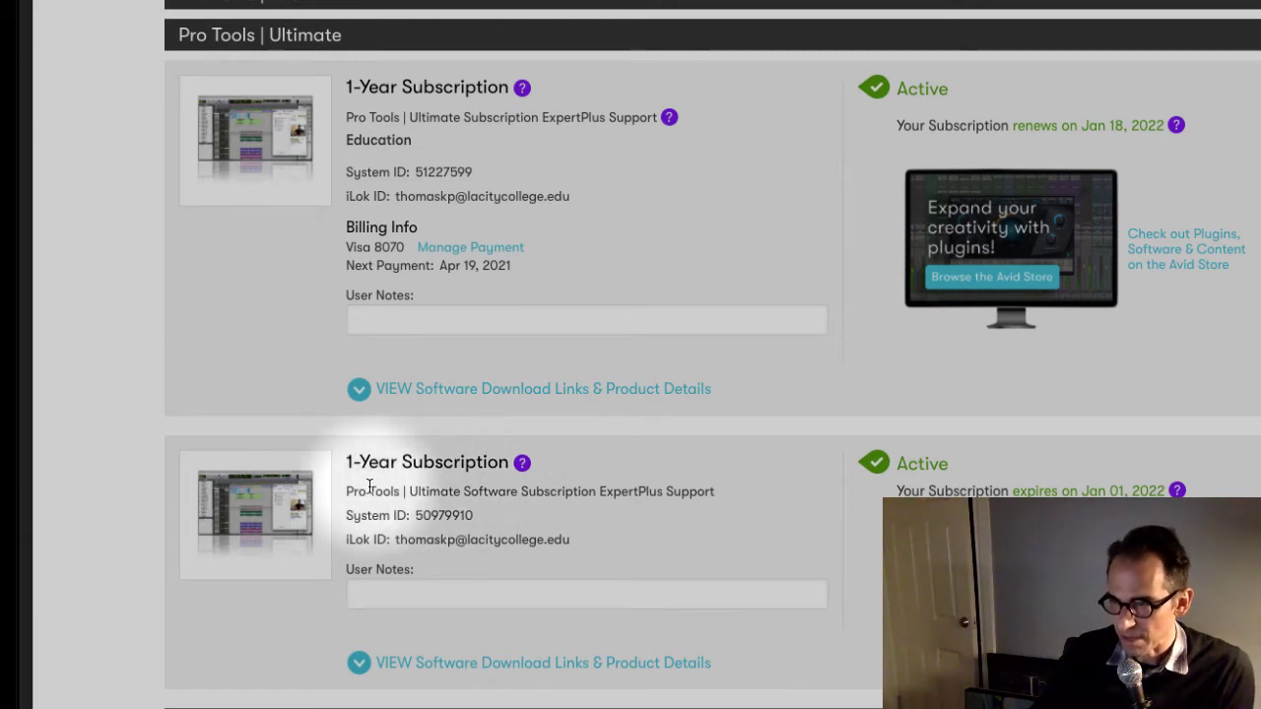
scroll(394, 552, "down", 1)
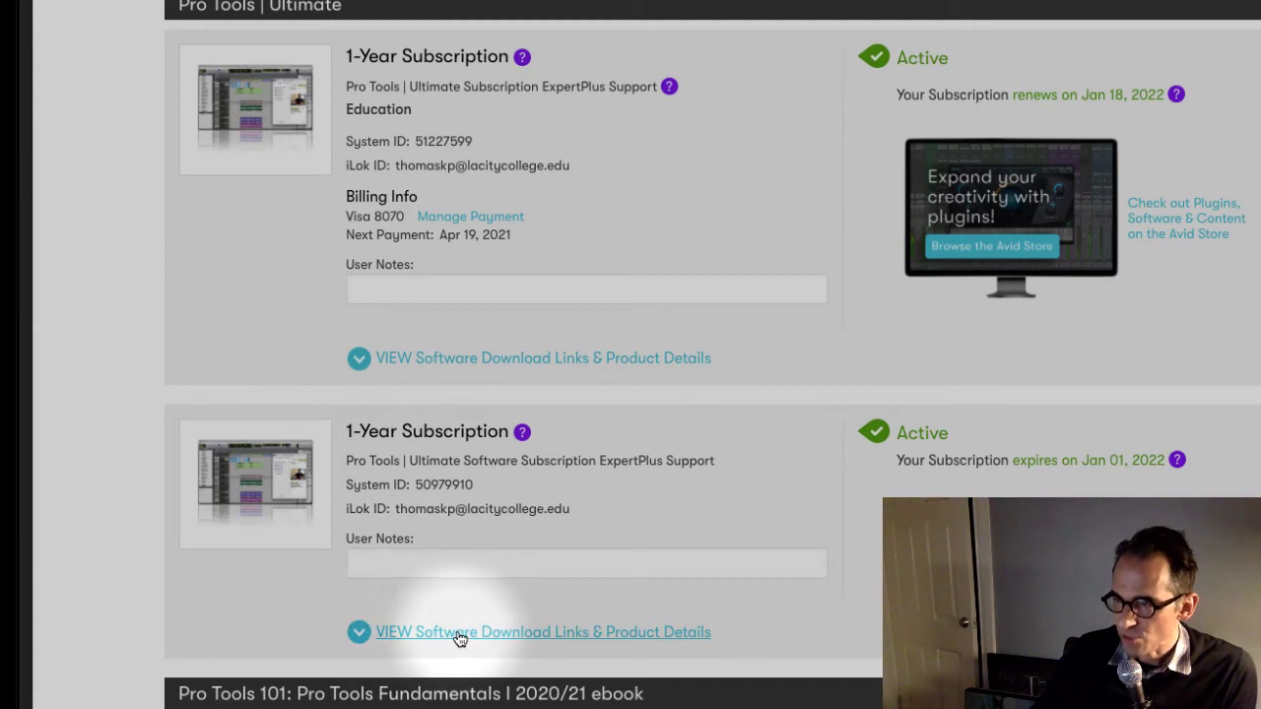
Show the second subscription's download links and highlight the Pro Tools 2021.3 Mac installer line
left_click(579, 633)
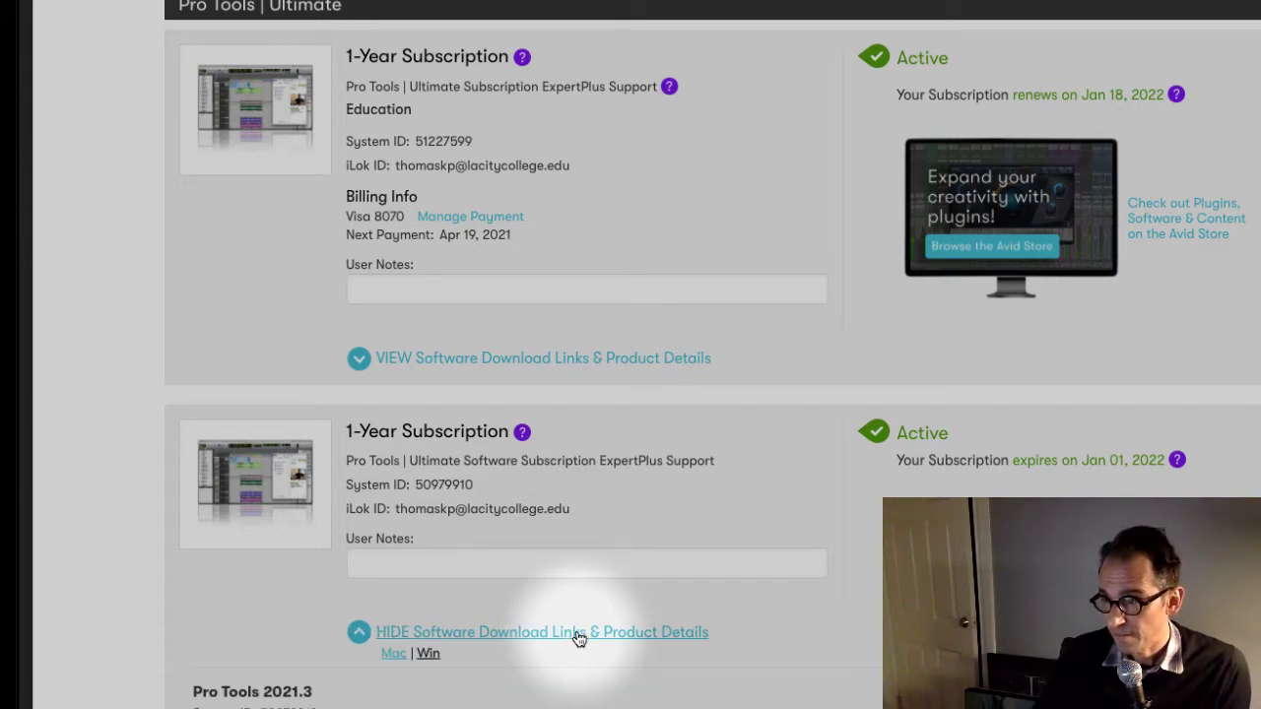
scroll(576, 641, "down", 3)
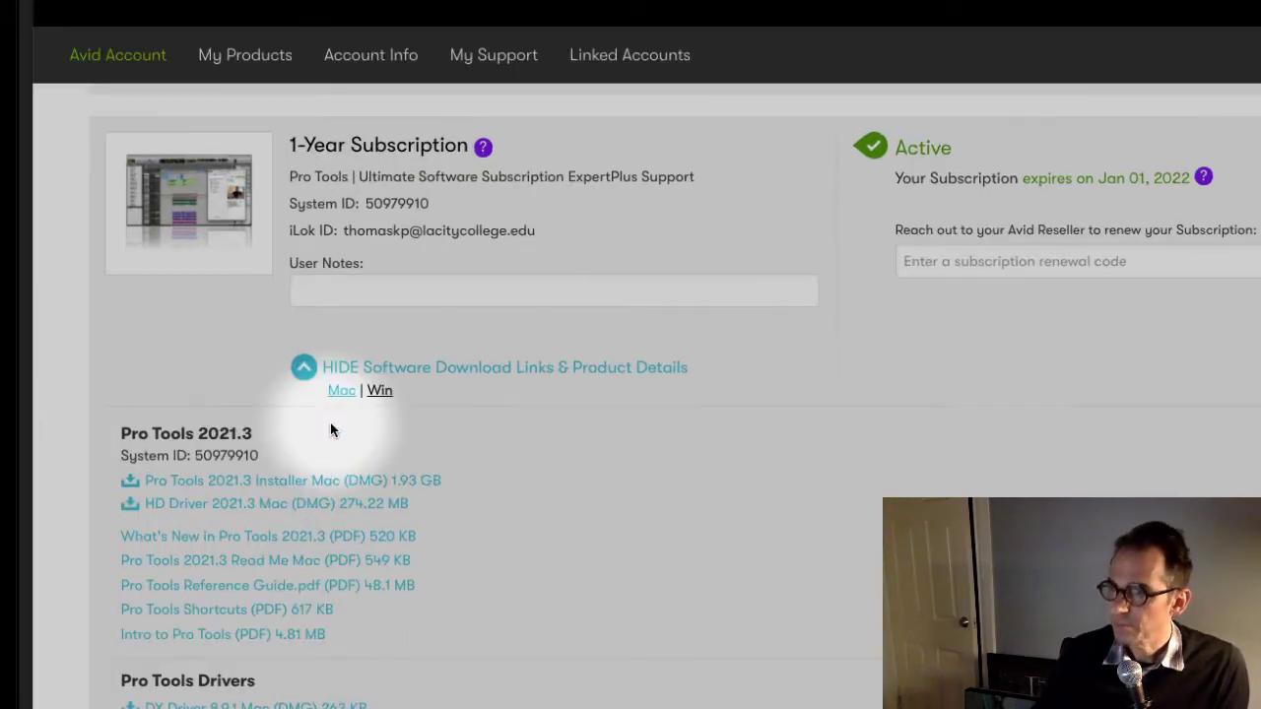
left_click(399, 326)
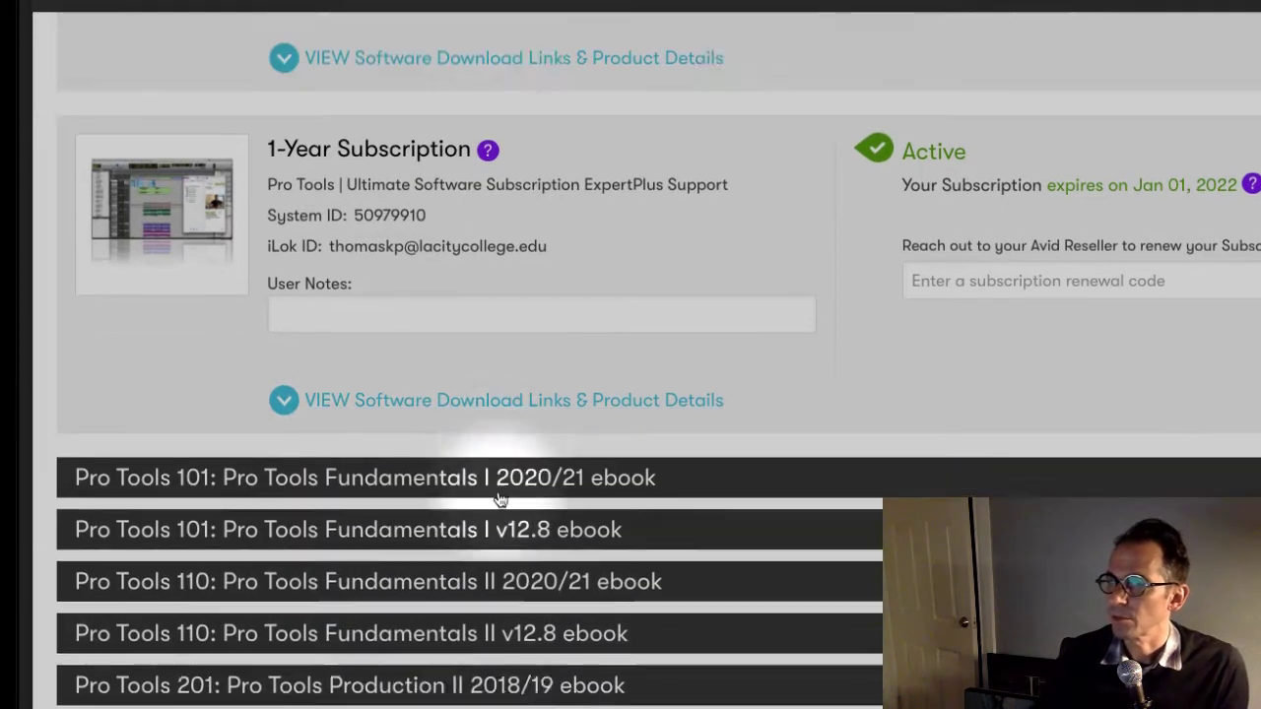
scroll(493, 473, "down", 5)
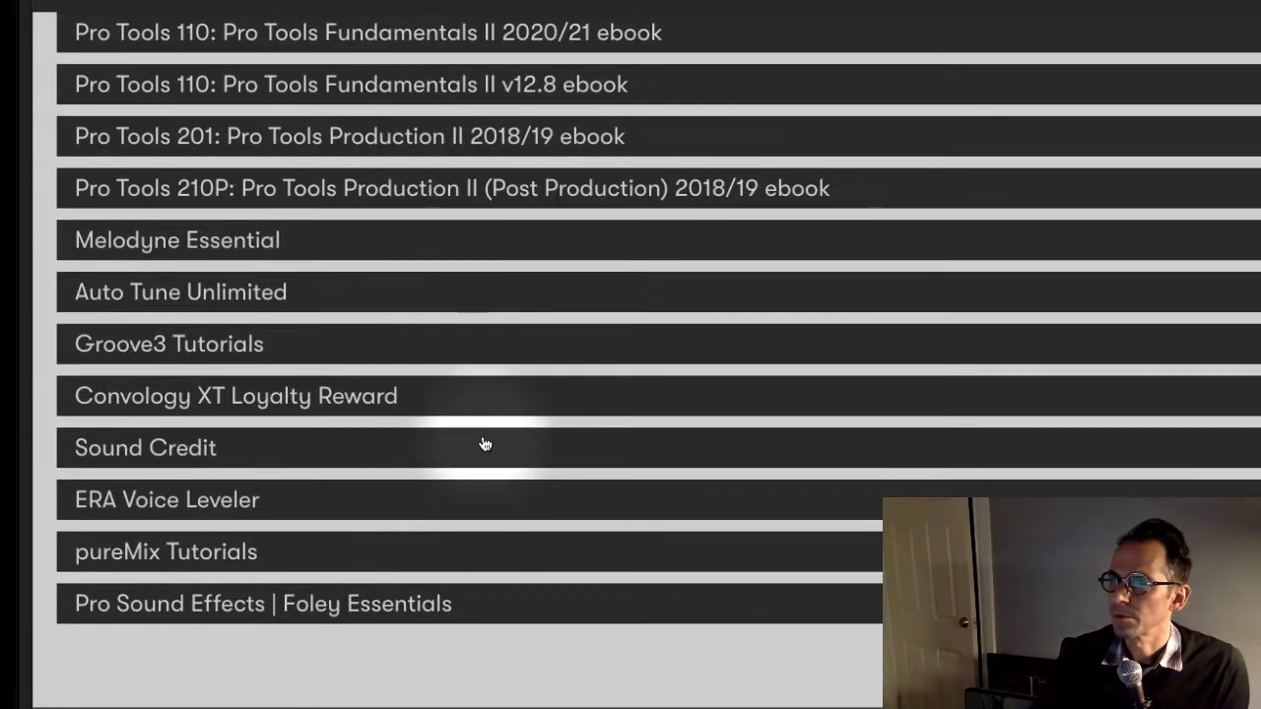
scroll(423, 388, "up", 5)
scroll(334, 353, "up", 2)
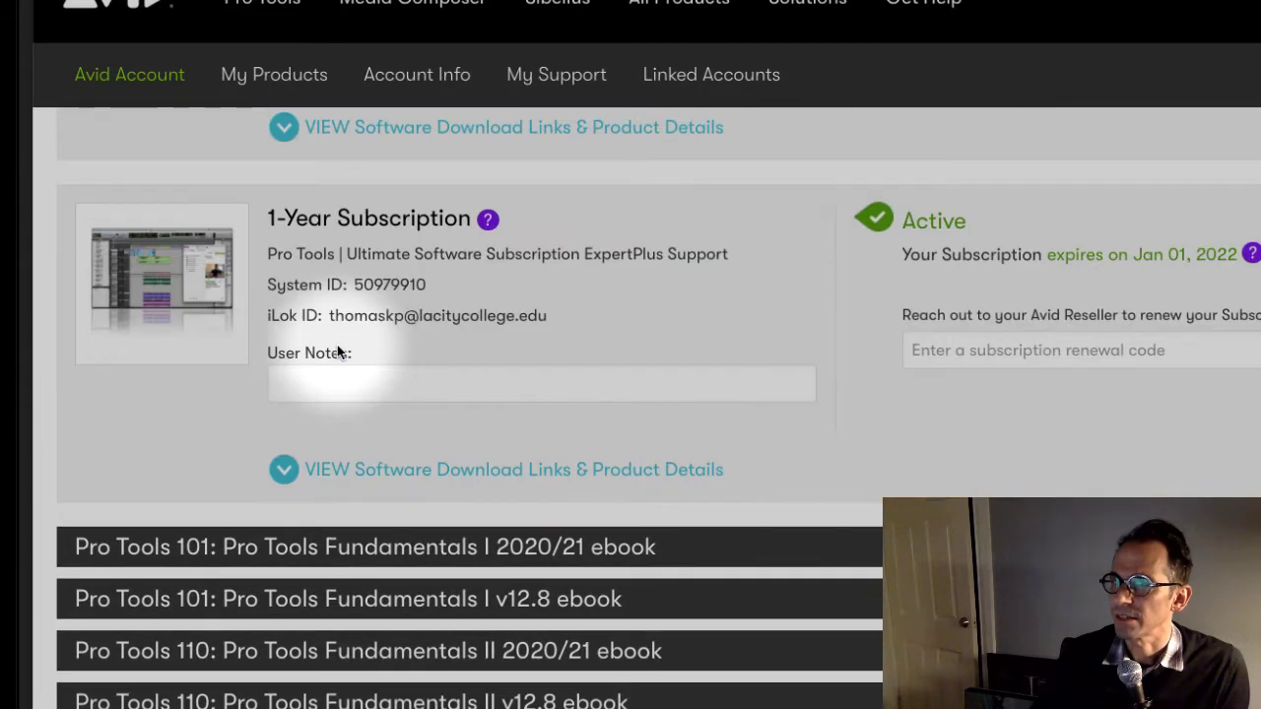
left_click(409, 471)
scroll(412, 471, "down", 3)
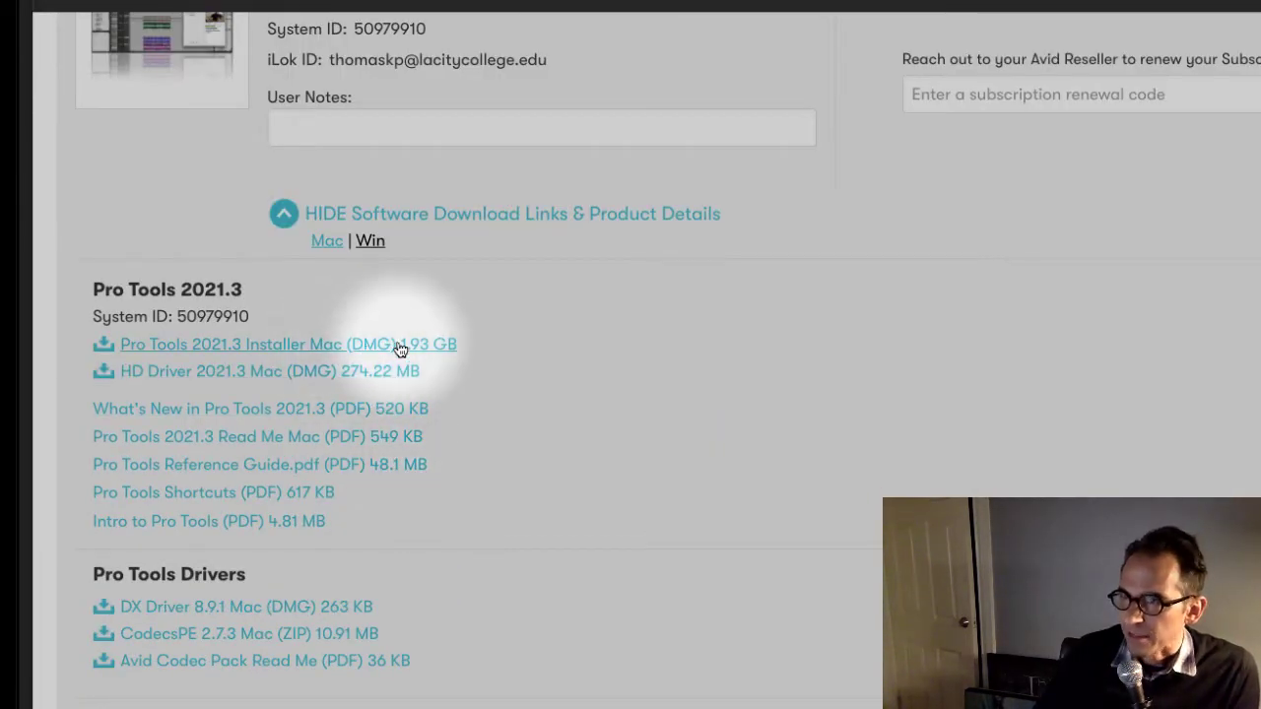
left_click_drag(471, 345, 74, 289)
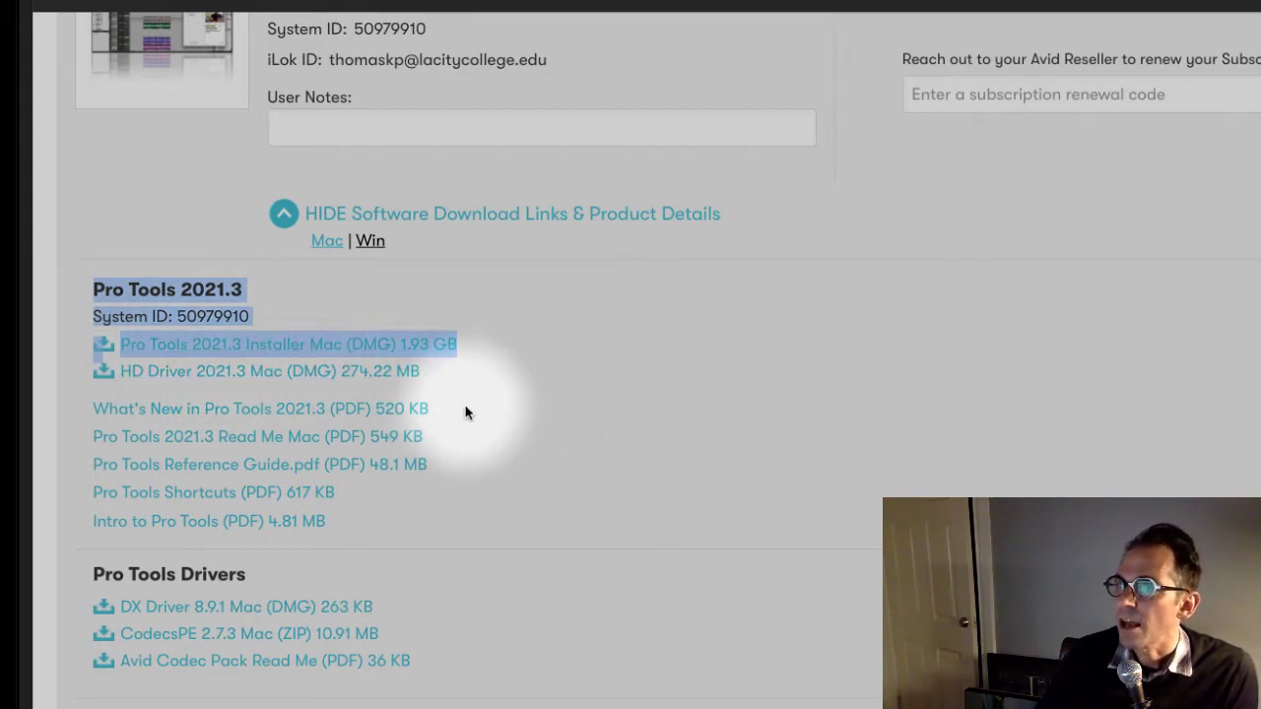
left_click(371, 243)
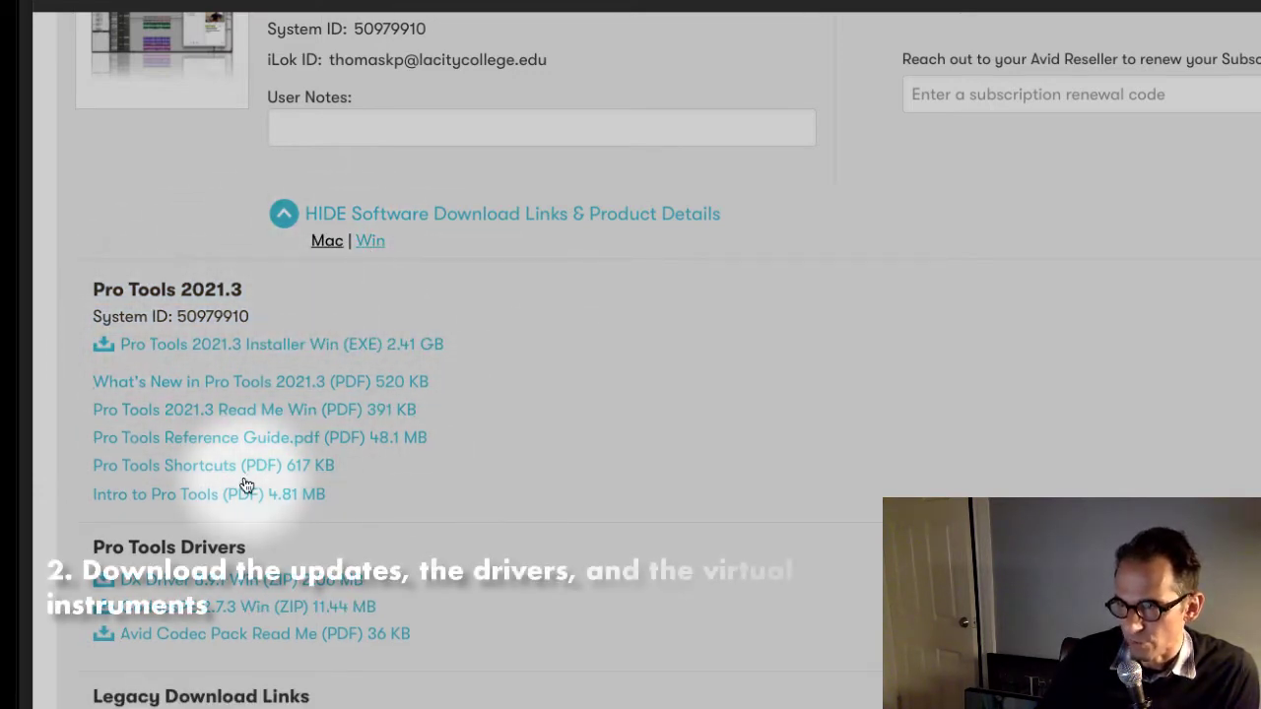
left_click(330, 243)
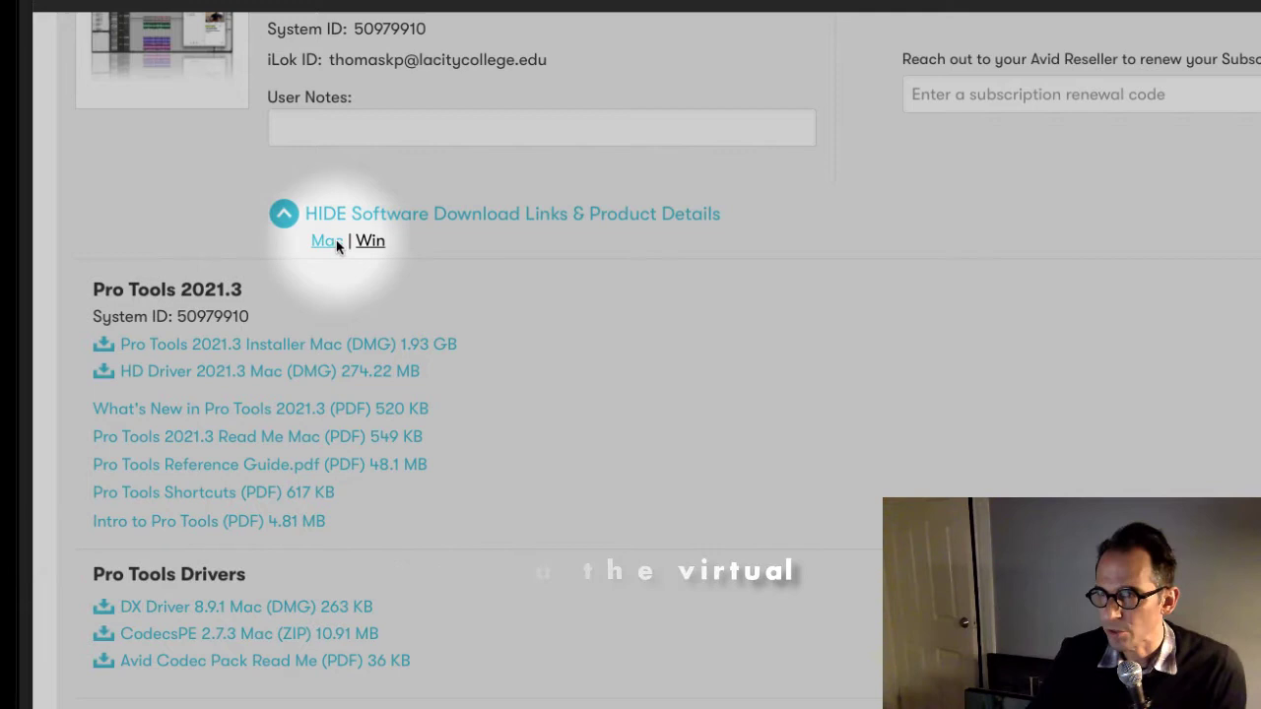
left_click(366, 242)
left_click(329, 242)
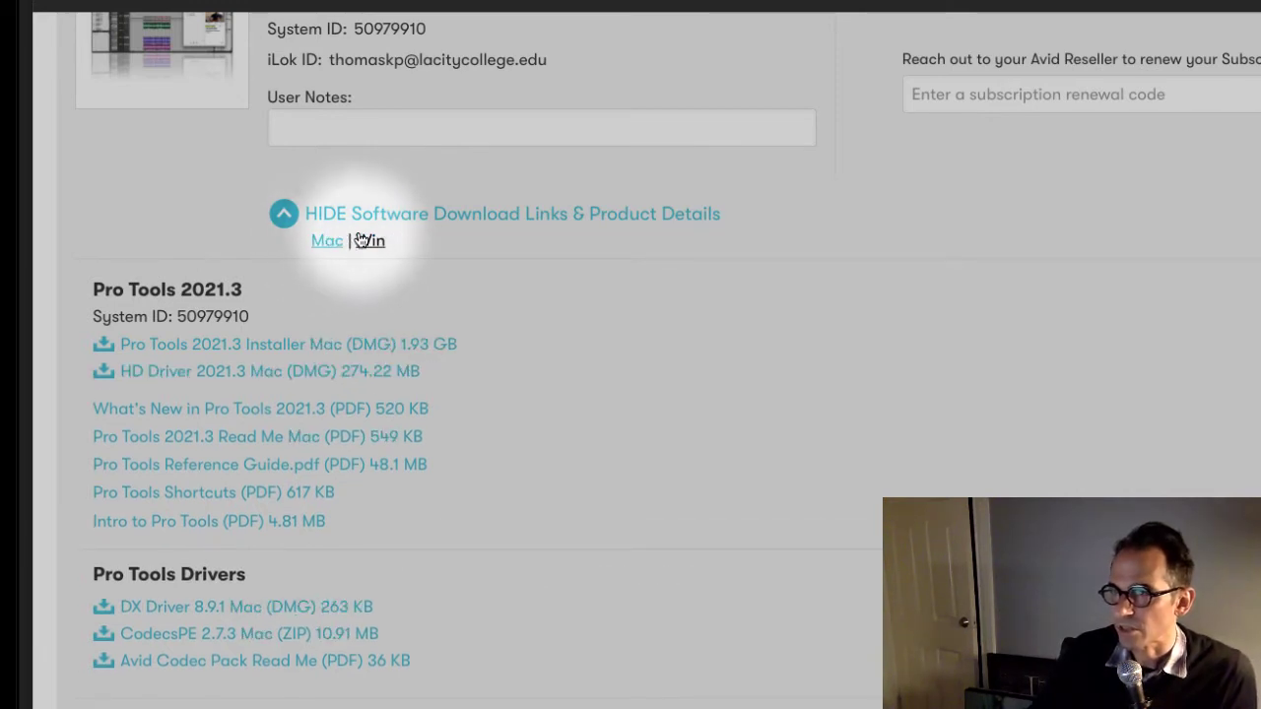
left_click(366, 242)
left_click(328, 243)
left_click(366, 242)
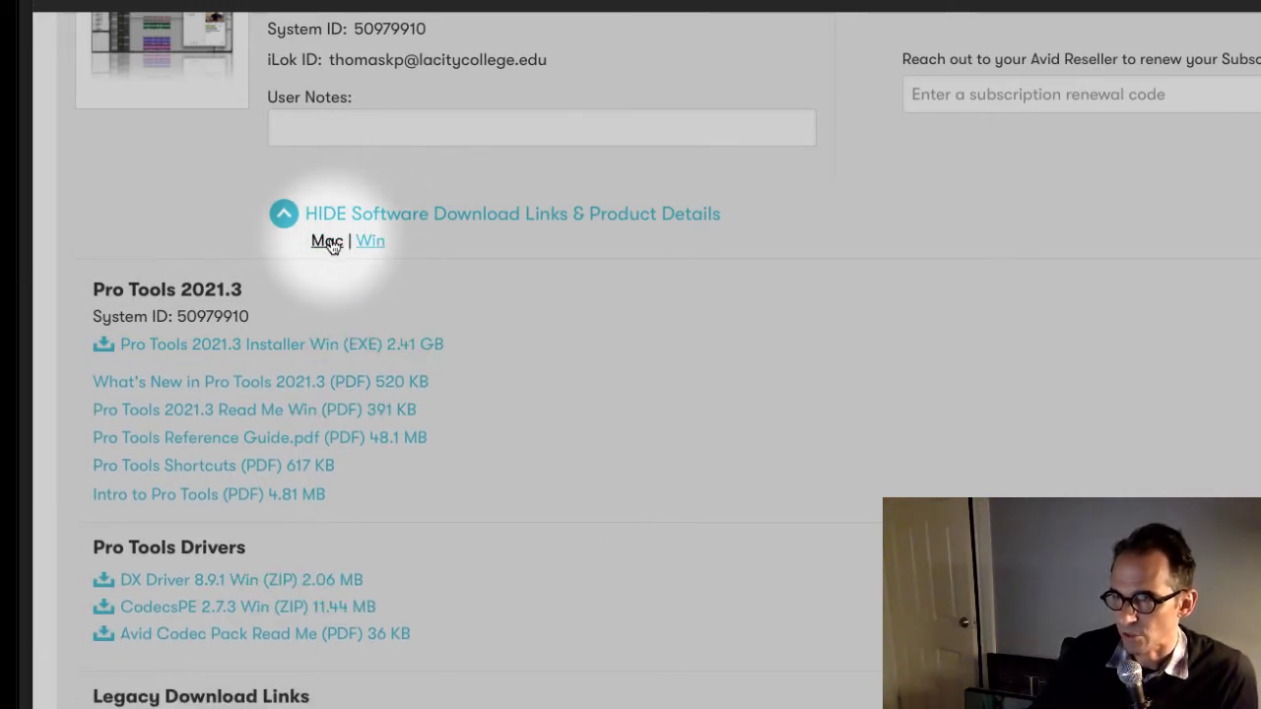
left_click(329, 243)
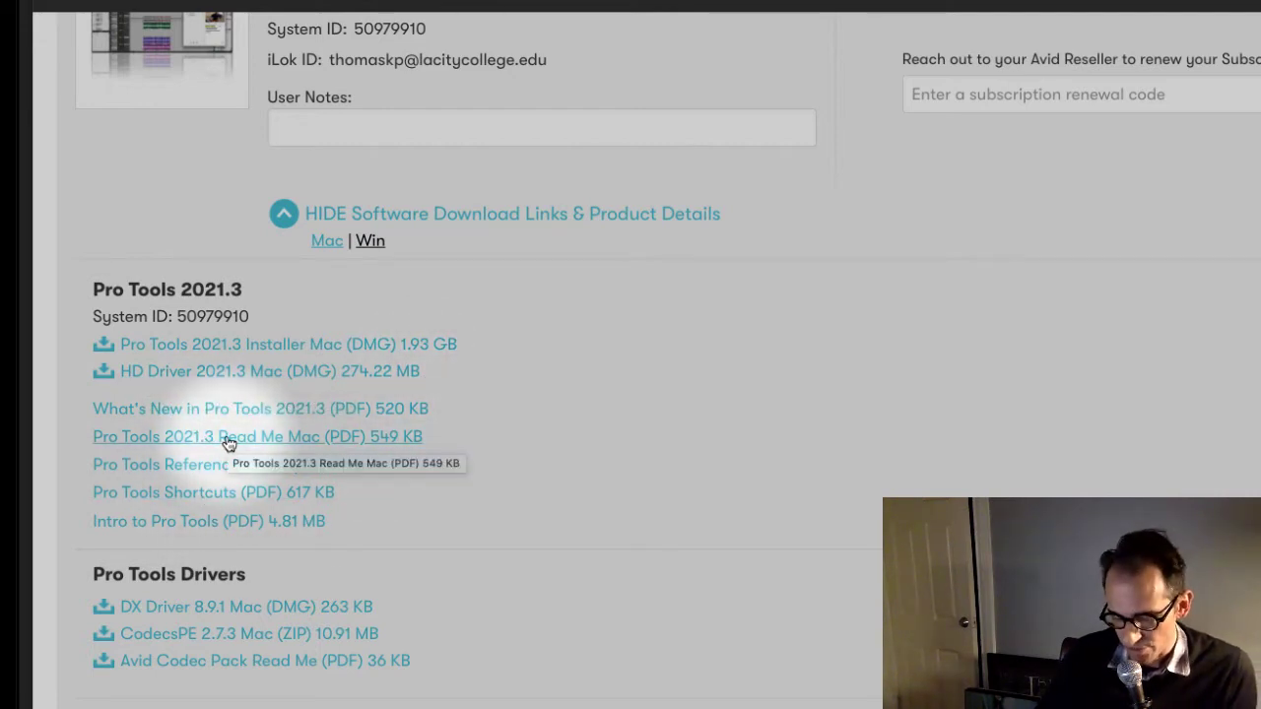
Scroll down to Pro Tools Plug-ins, showing the First AIR Instruments Bundle 19.12 installer
scroll(264, 464, "down", 3)
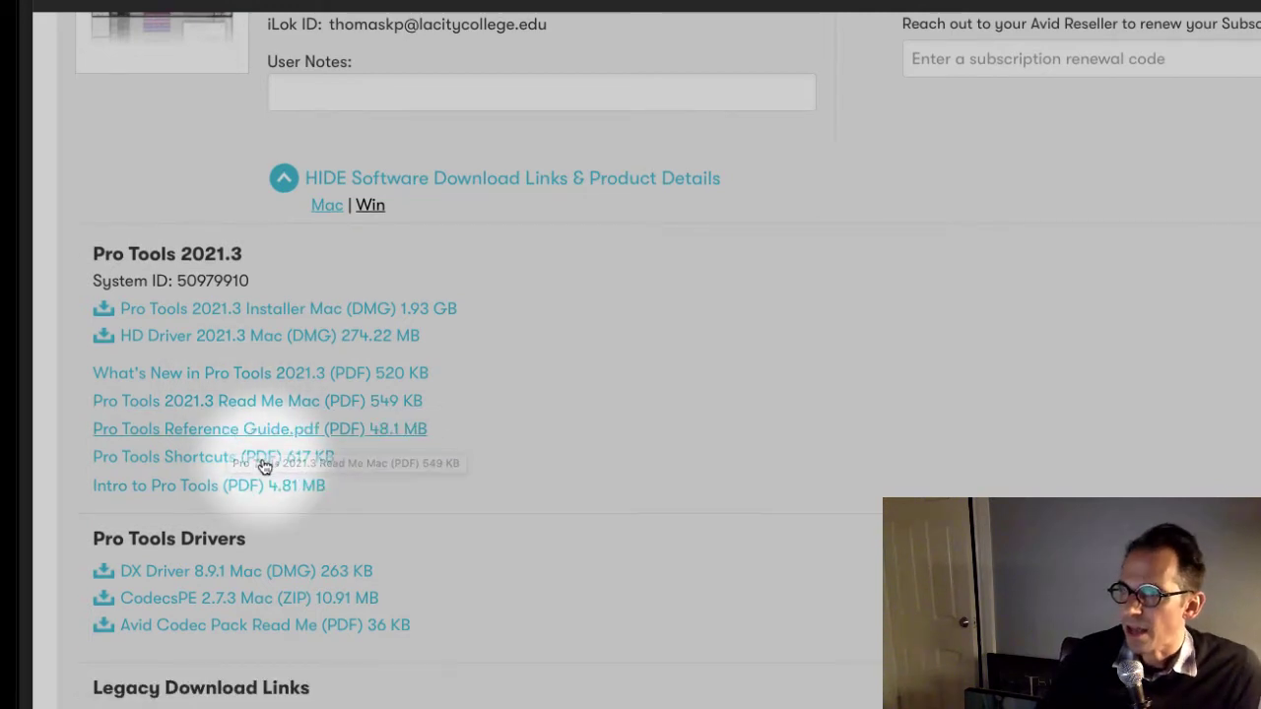
scroll(266, 466, "down", 3)
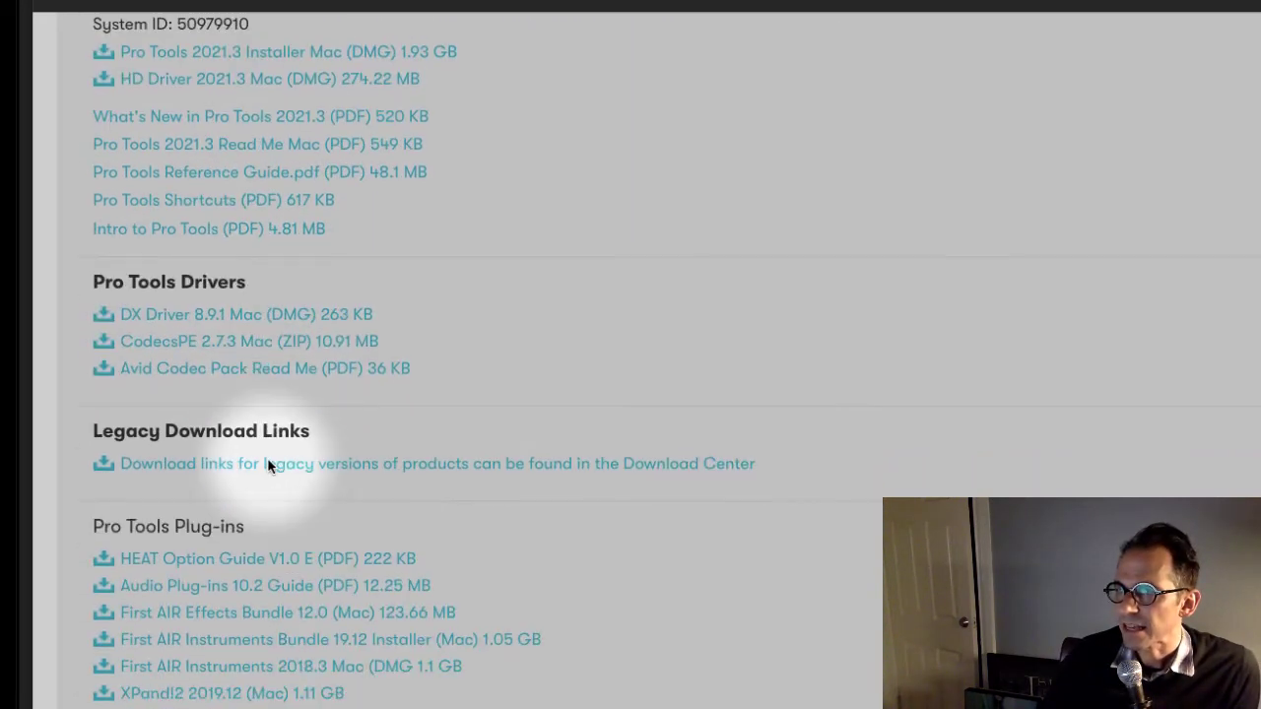
scroll(268, 467, "down", 1)
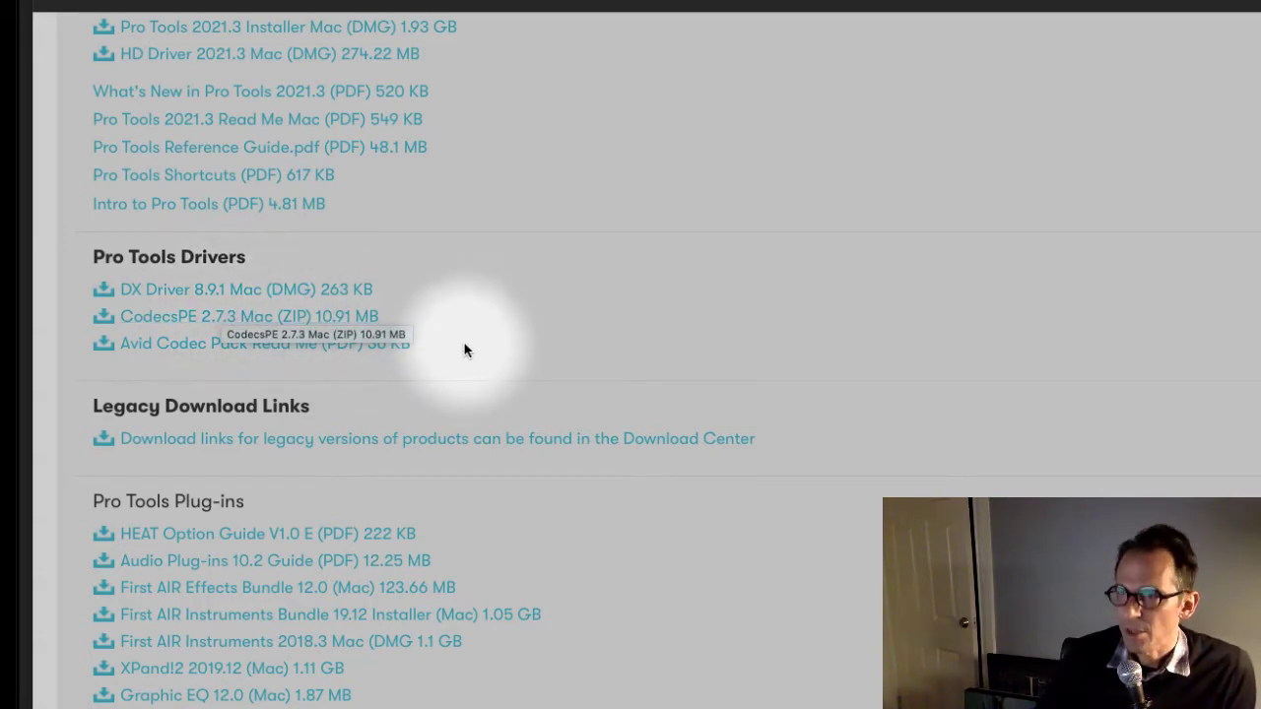
scroll(463, 345, "up", 3)
scroll(462, 343, "down", 4)
scroll(462, 345, "down", 5)
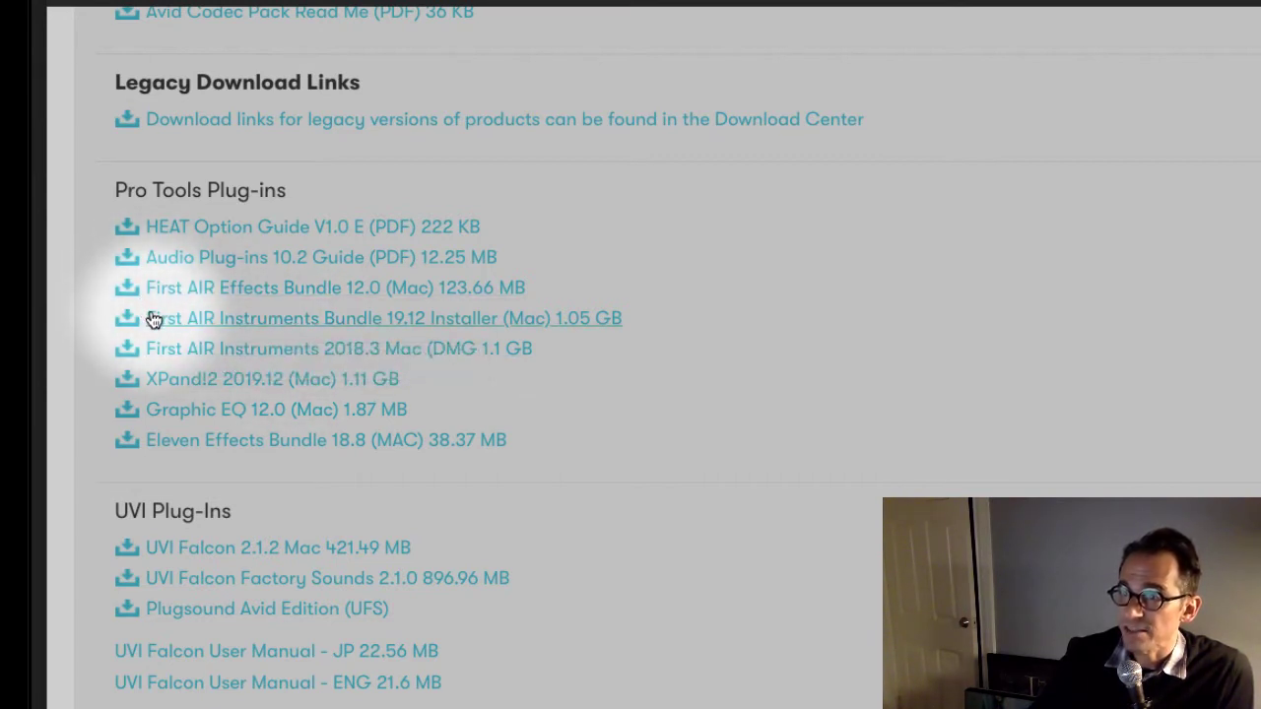
Highlight the First AIR Instruments Bundle, First AIR Instruments 2018.3 and XPand!2 download lines
left_click_drag(145, 313, 555, 365)
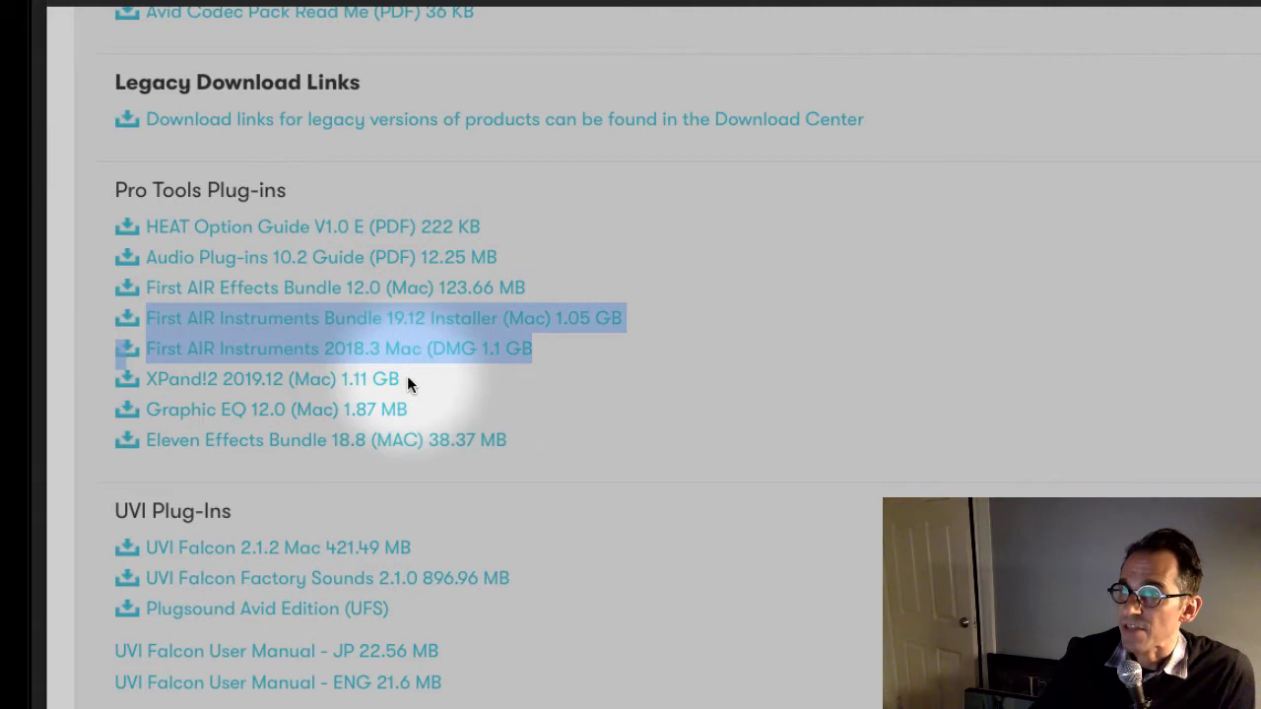
left_click_drag(419, 387, 122, 323)
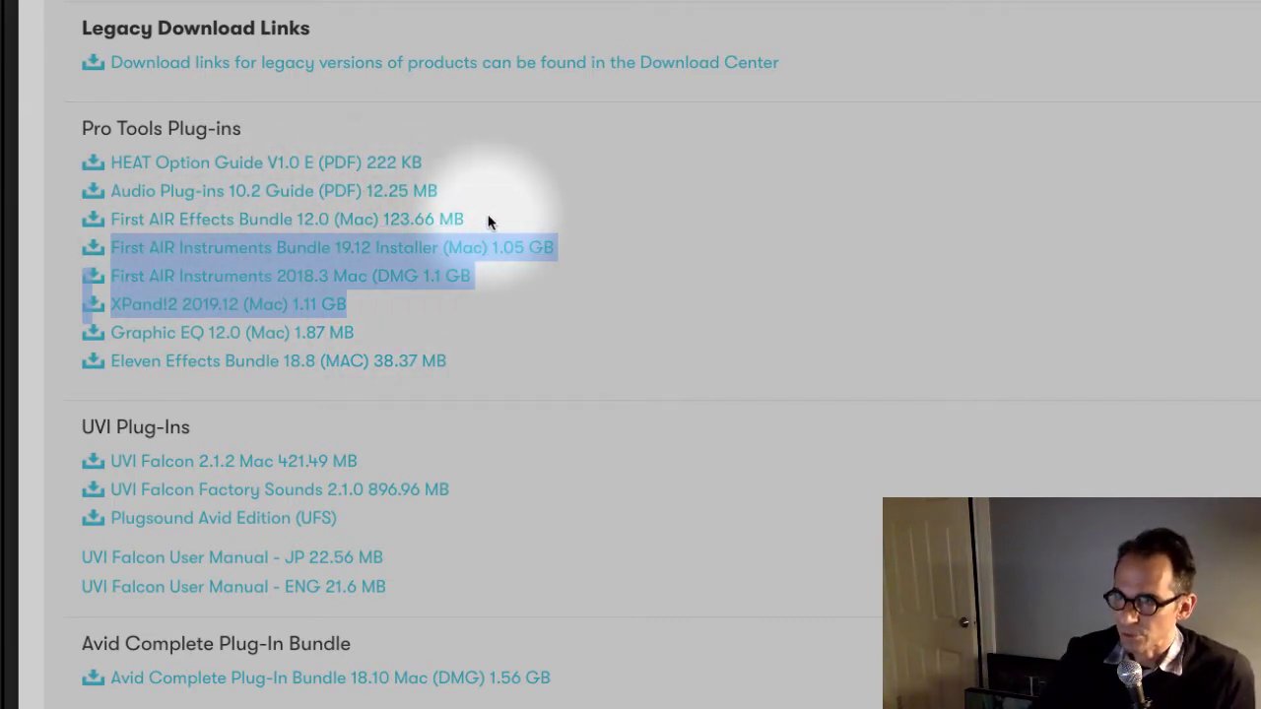
left_click_drag(489, 225, 106, 213)
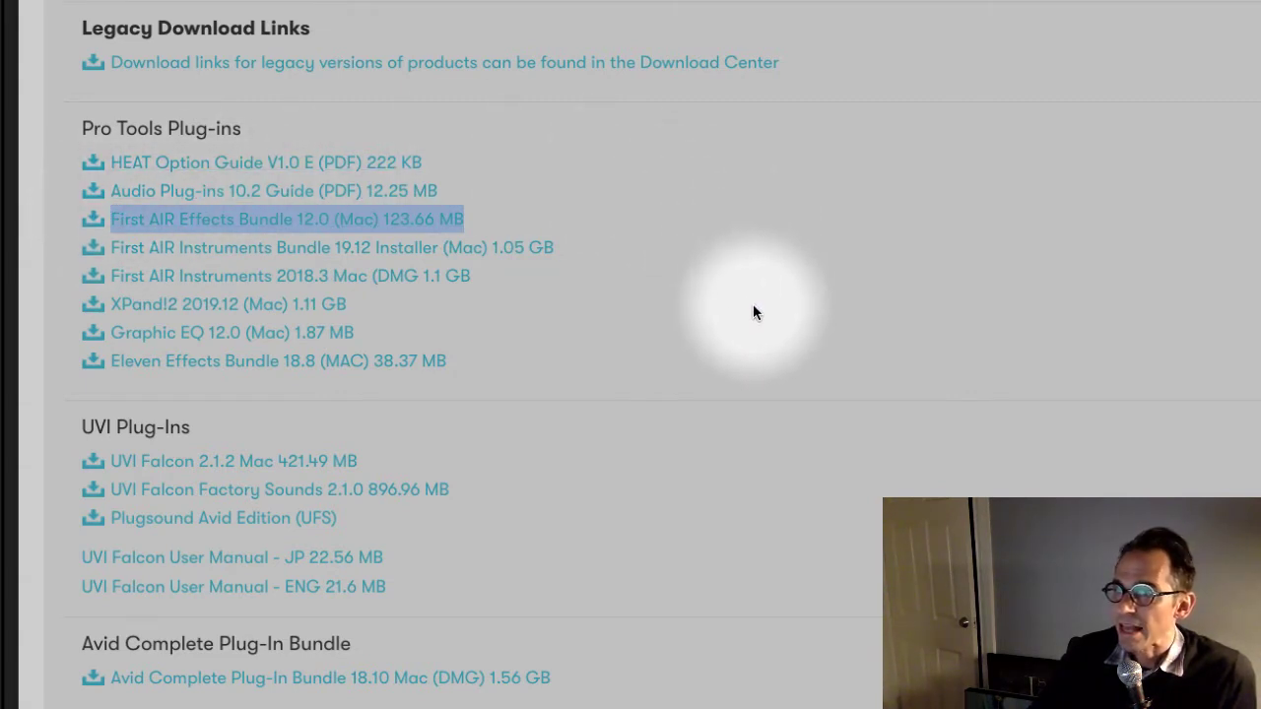
left_click_drag(566, 678, 119, 686)
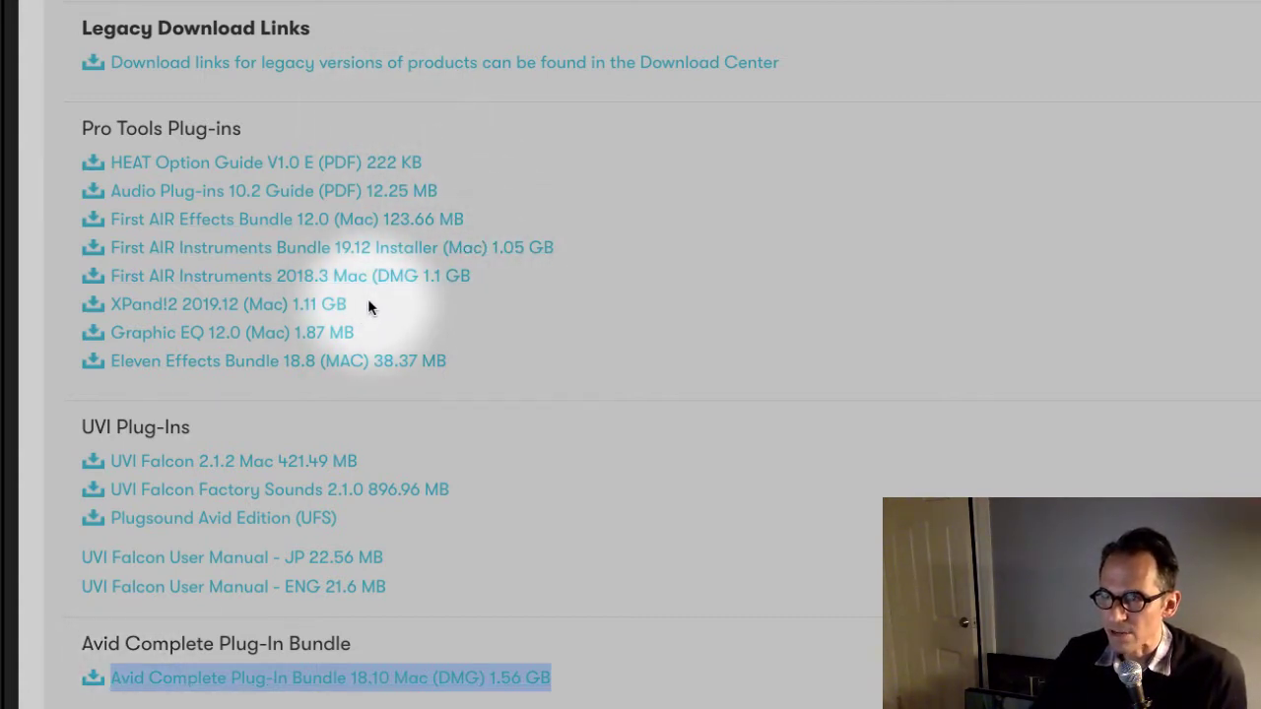
left_click_drag(368, 302, 167, 242)
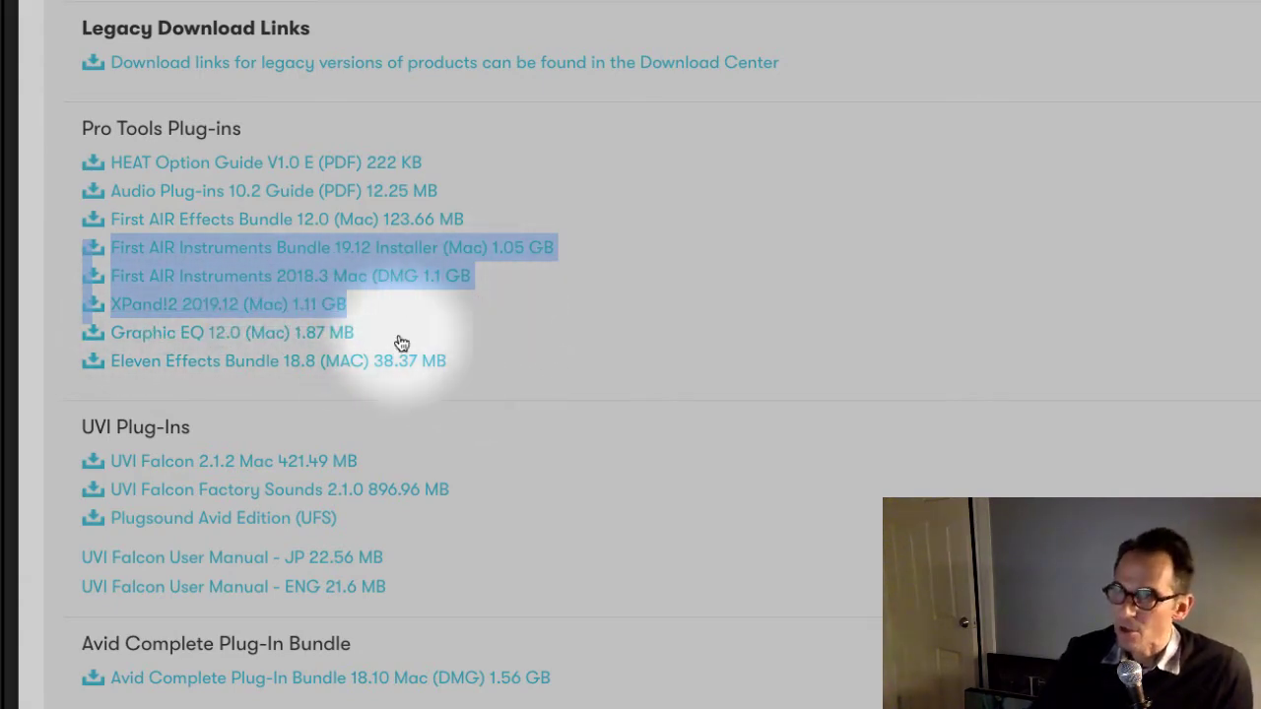
Highlight the Pro Tools 2021.3 installer and driver downloads, then open the legacy Download Center
scroll(453, 370, "up", 2)
scroll(451, 370, "up", 8)
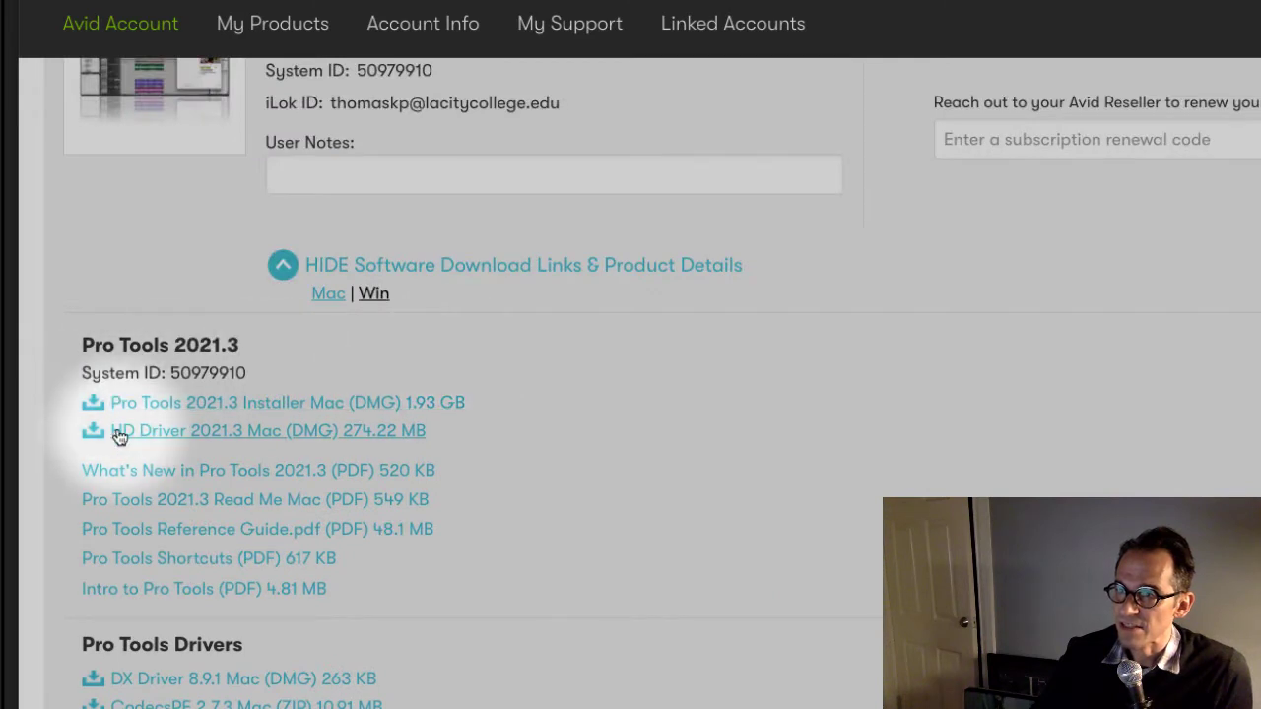
left_click_drag(470, 399, 115, 412)
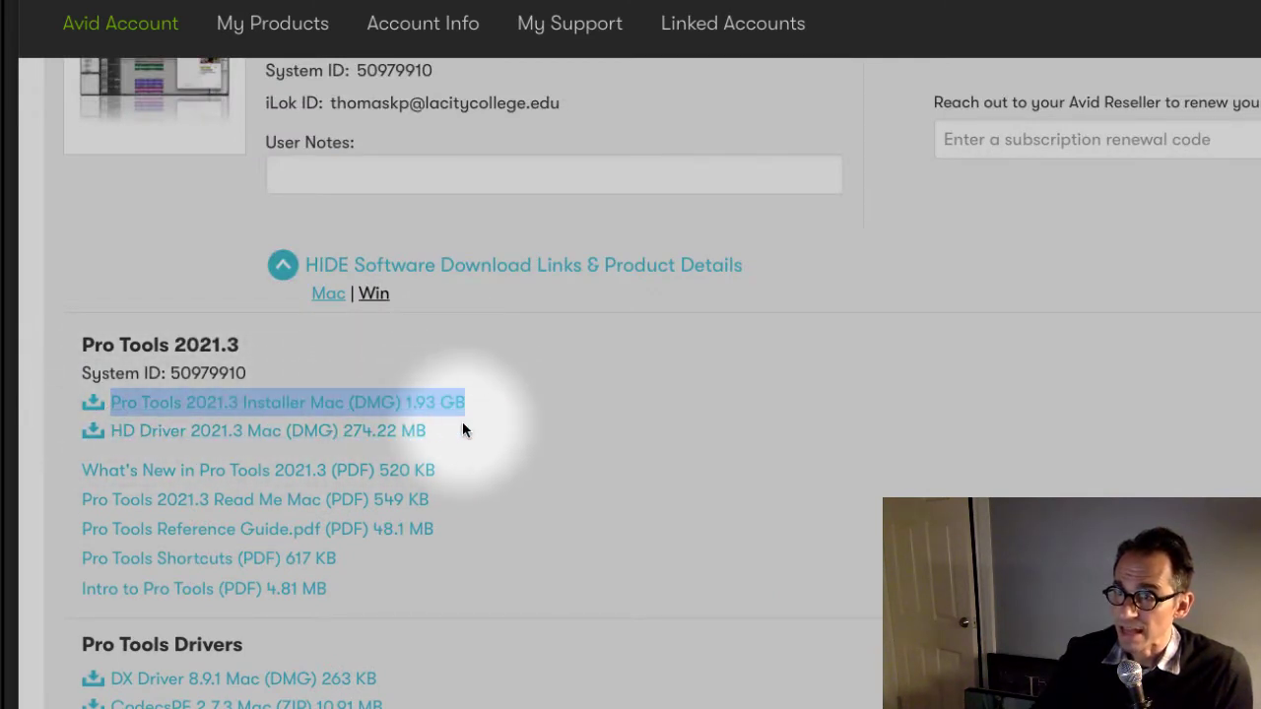
left_click_drag(462, 428, 110, 433)
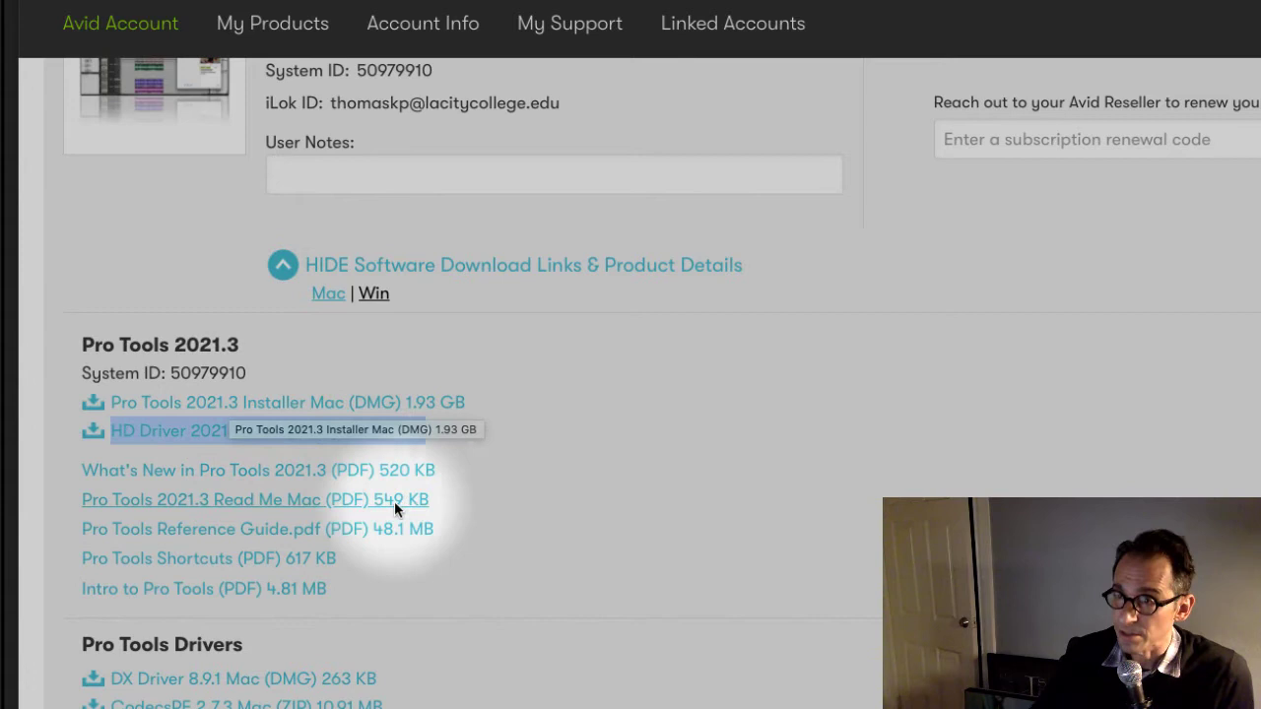
scroll(360, 566, "down", 3)
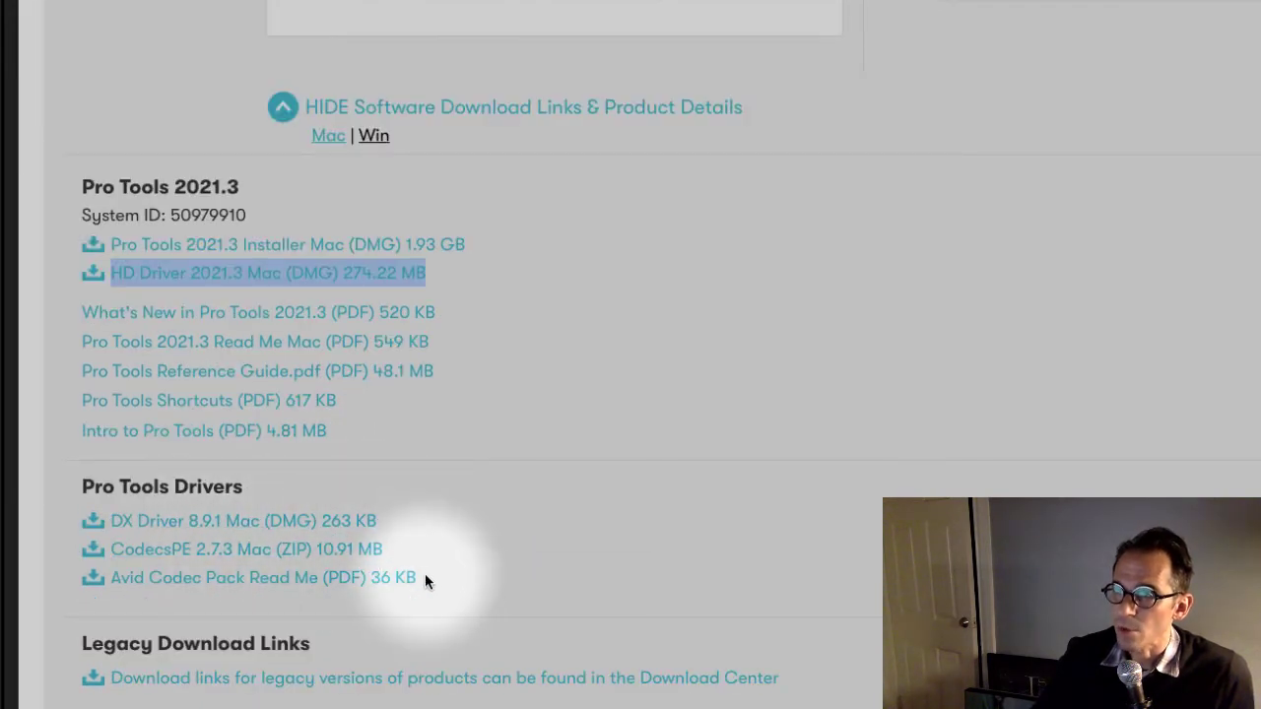
left_click_drag(426, 581, 62, 535)
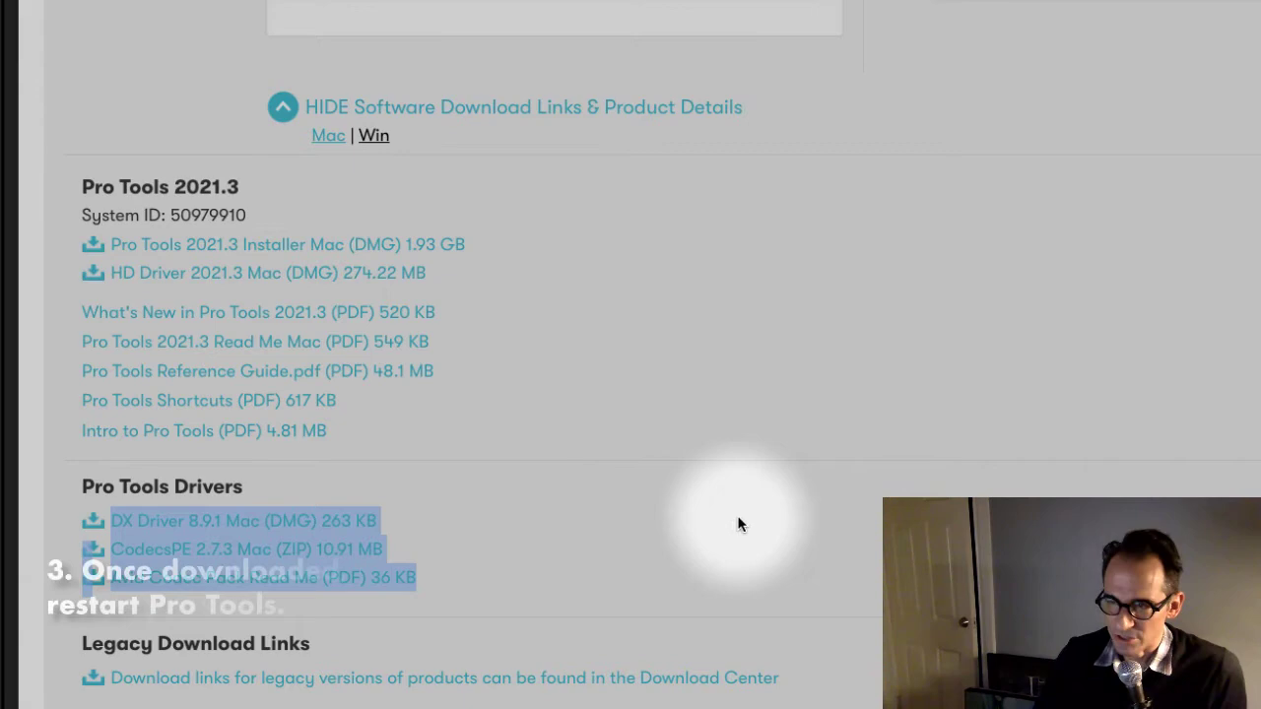
scroll(730, 530, "down", 3)
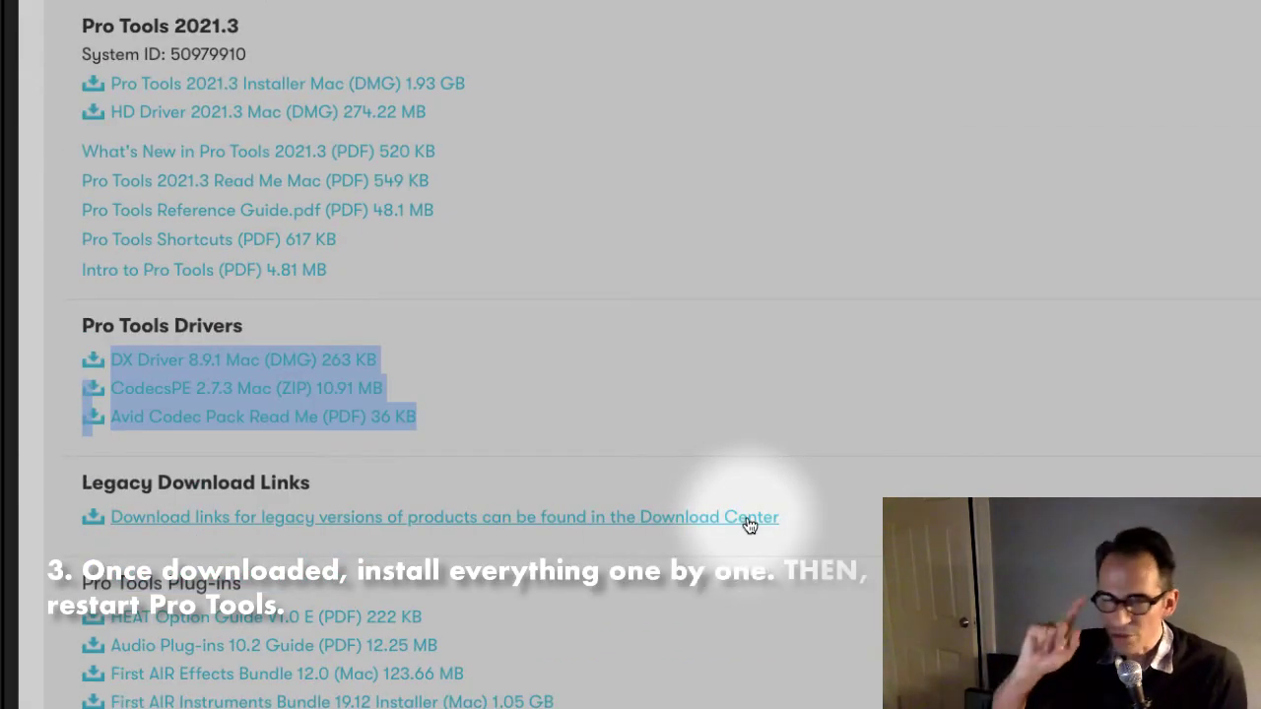
left_click(752, 519)
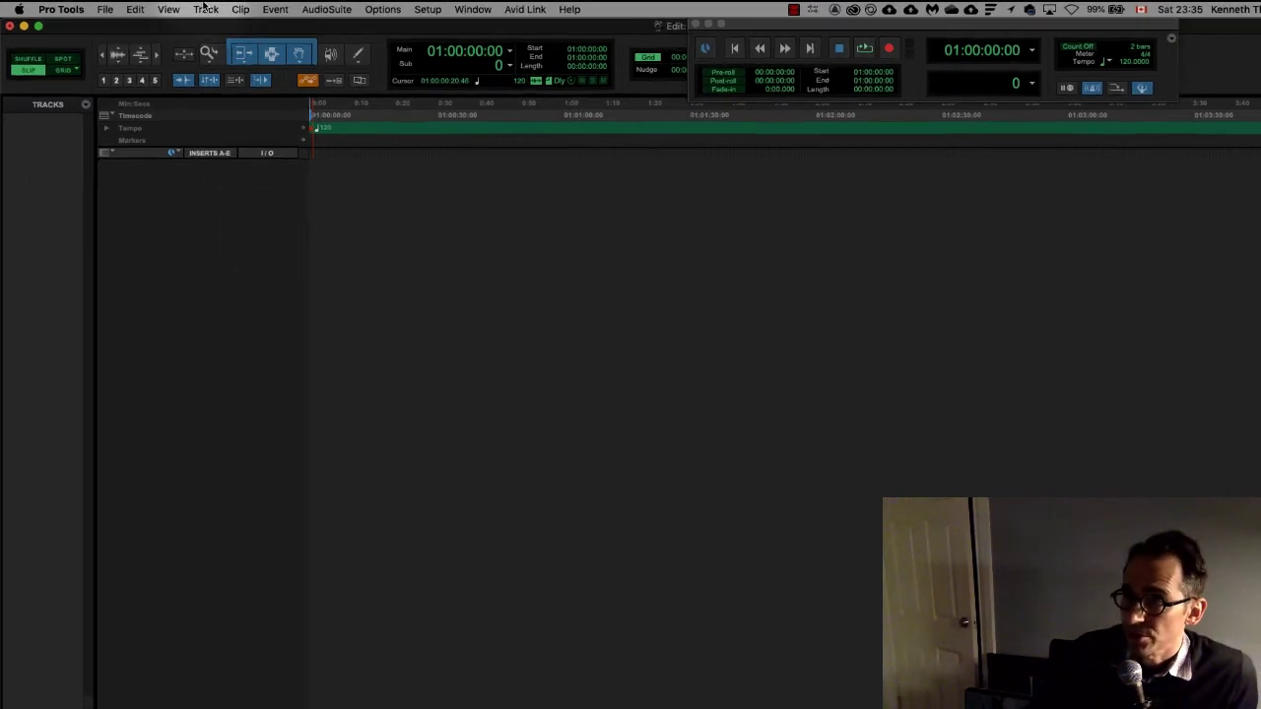
Create one stereo instrument track named 'piano' and enlarge it to a much taller height
left_click(205, 9)
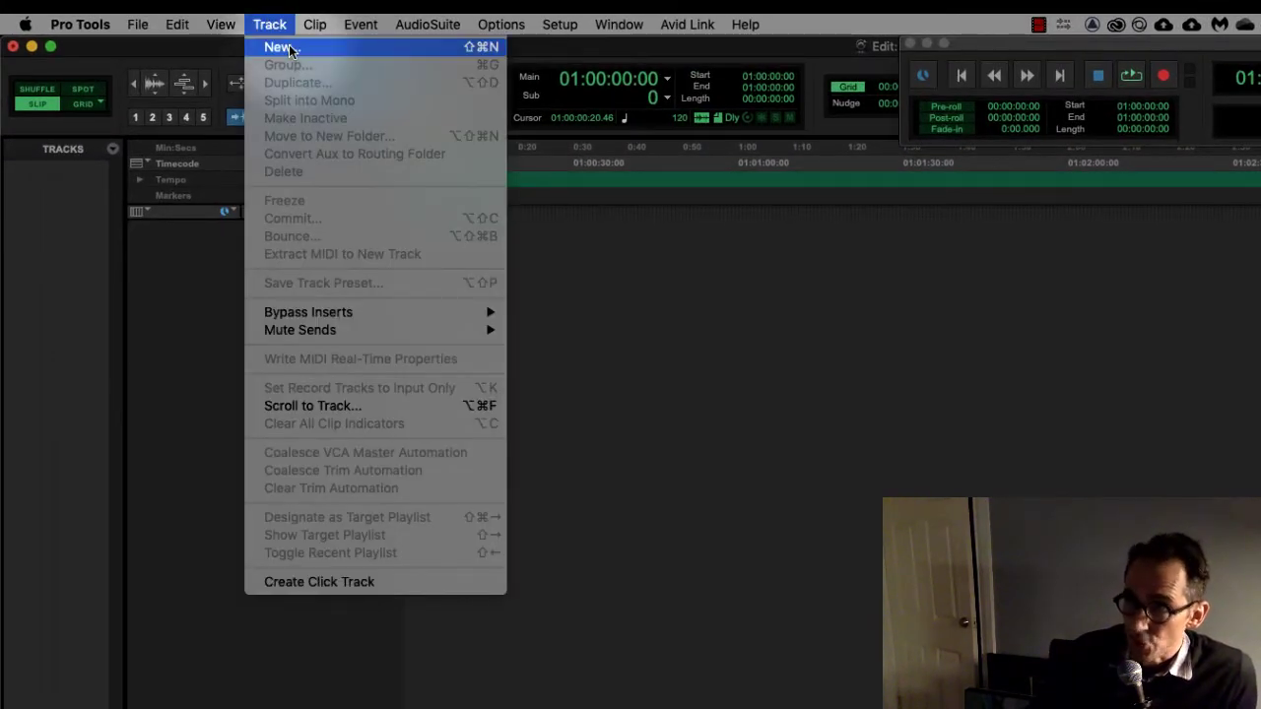
left_click(317, 46)
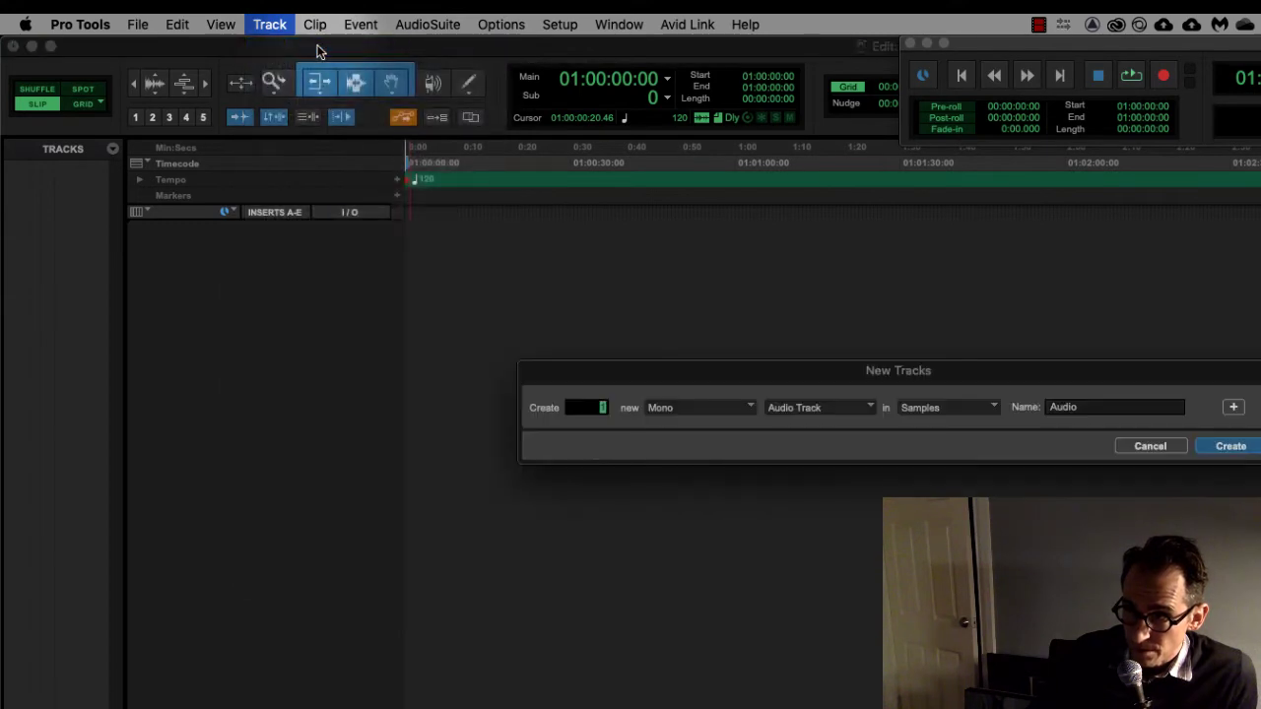
left_click(821, 405)
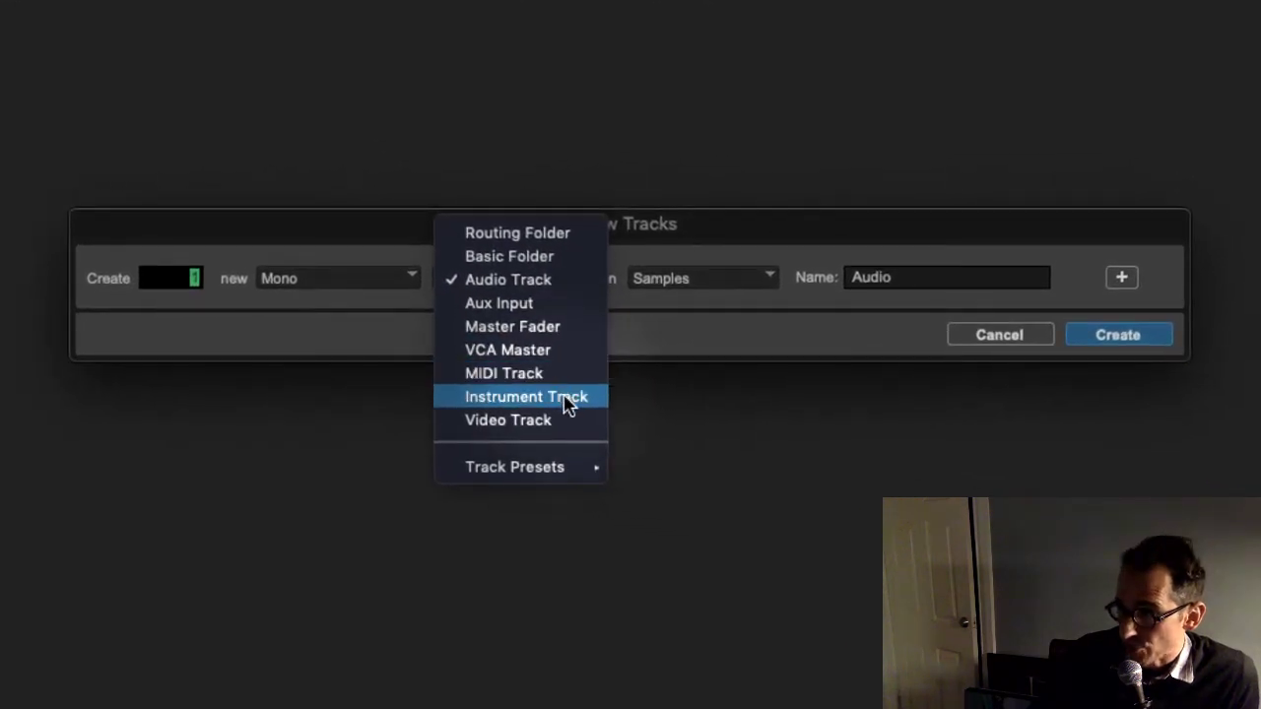
left_click(582, 407)
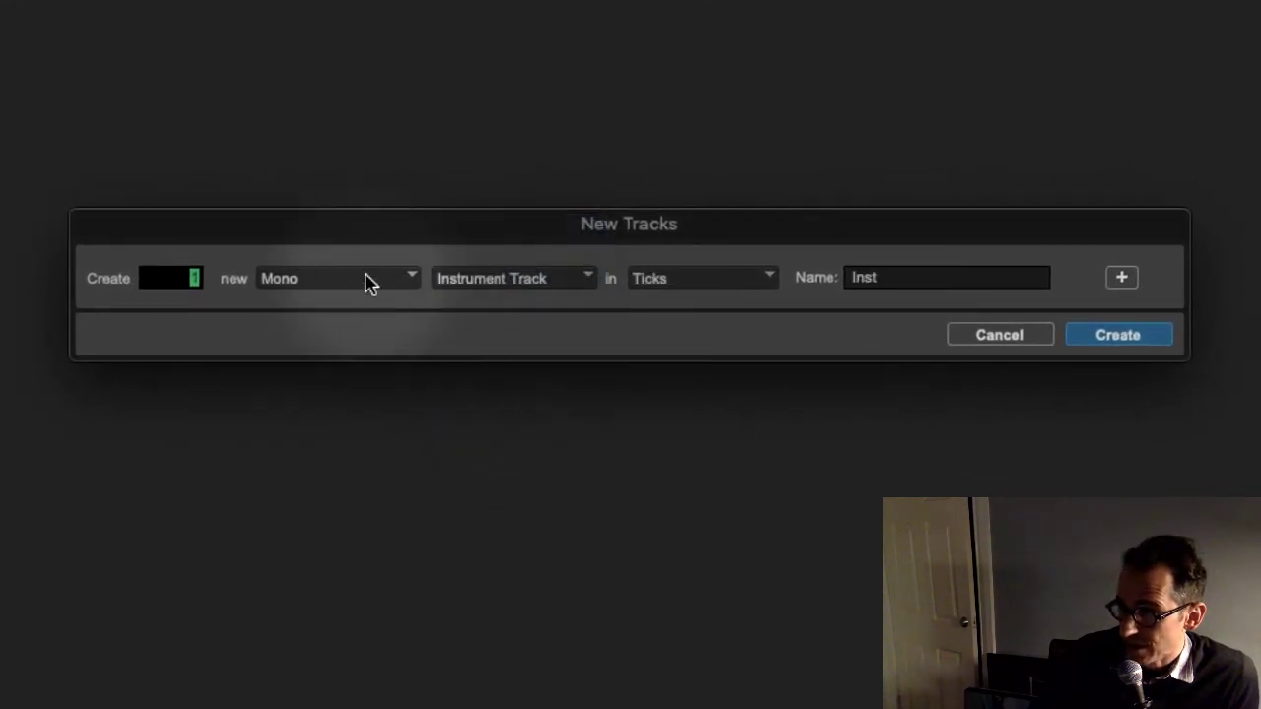
left_click(350, 283)
left_click(365, 310)
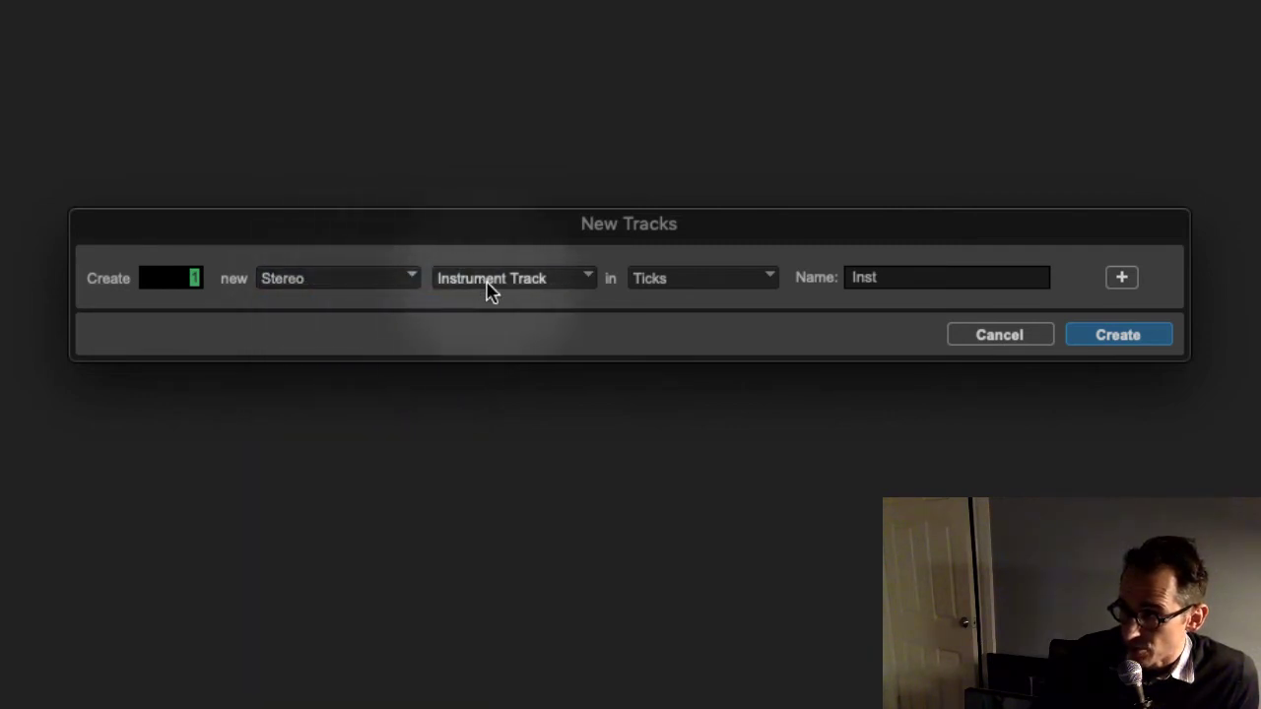
left_click_drag(917, 273, 837, 273)
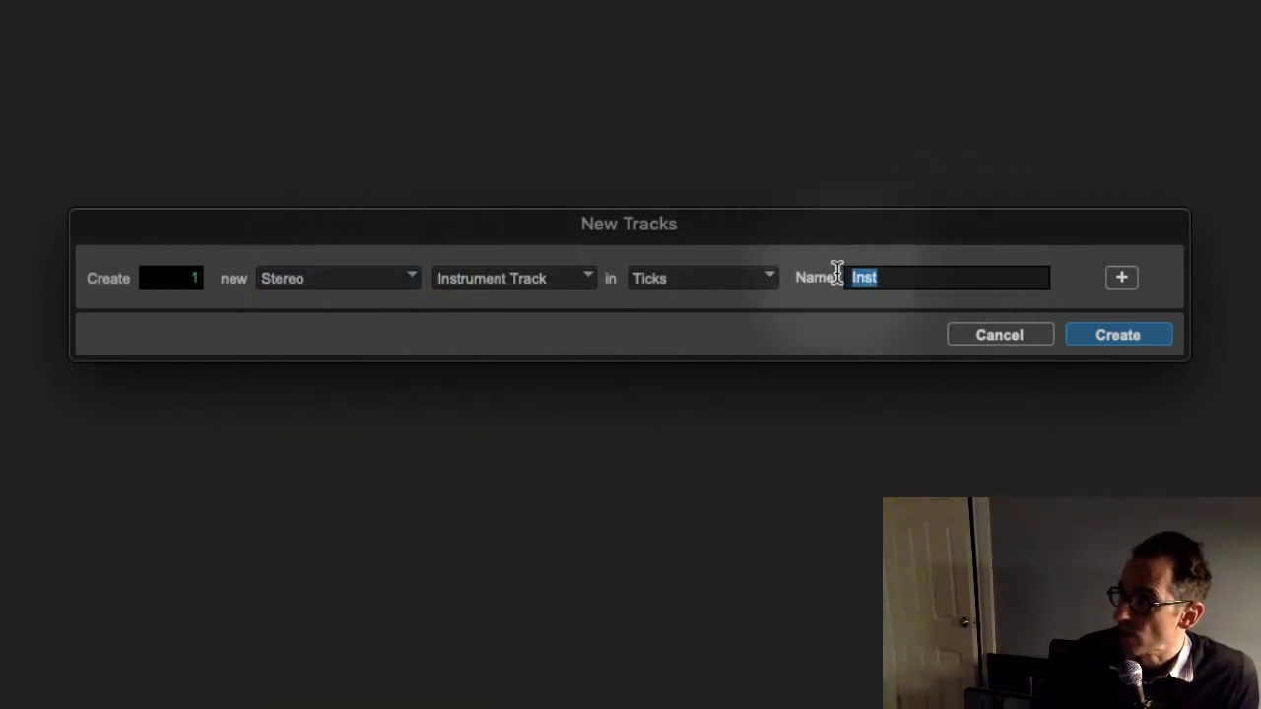
type("piano")
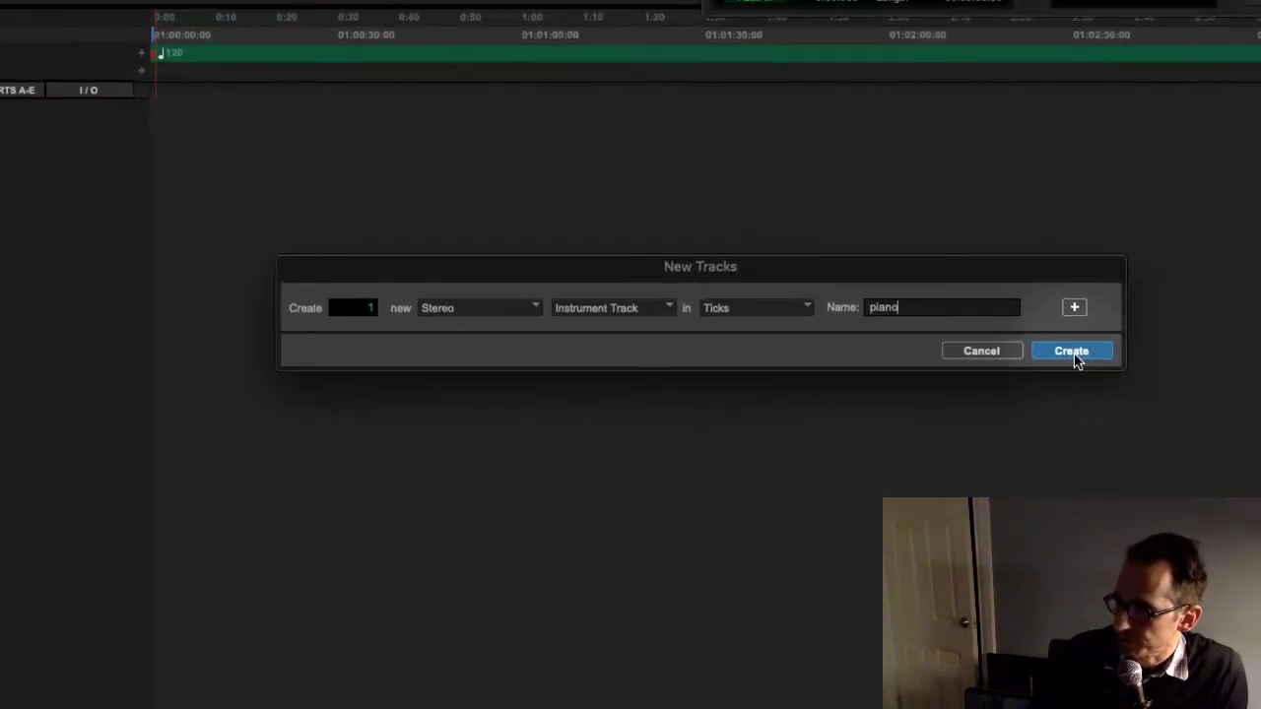
left_click(1075, 358)
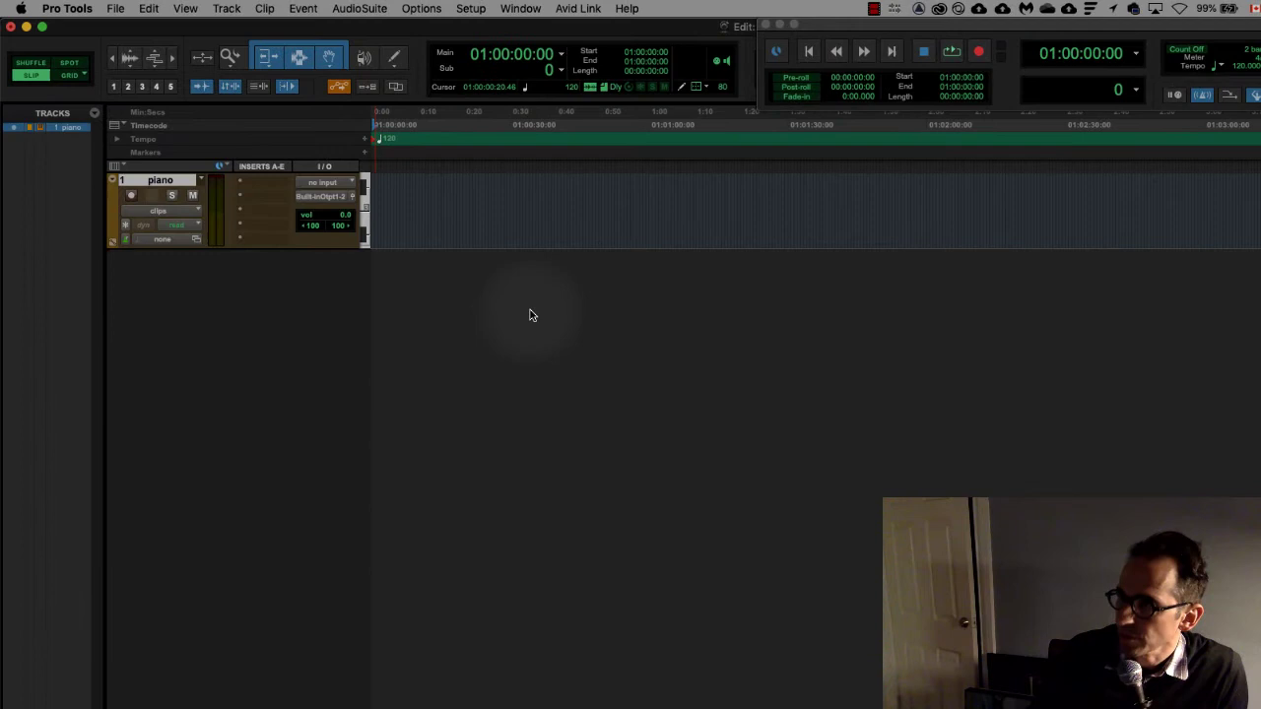
left_click_drag(326, 248, 320, 358)
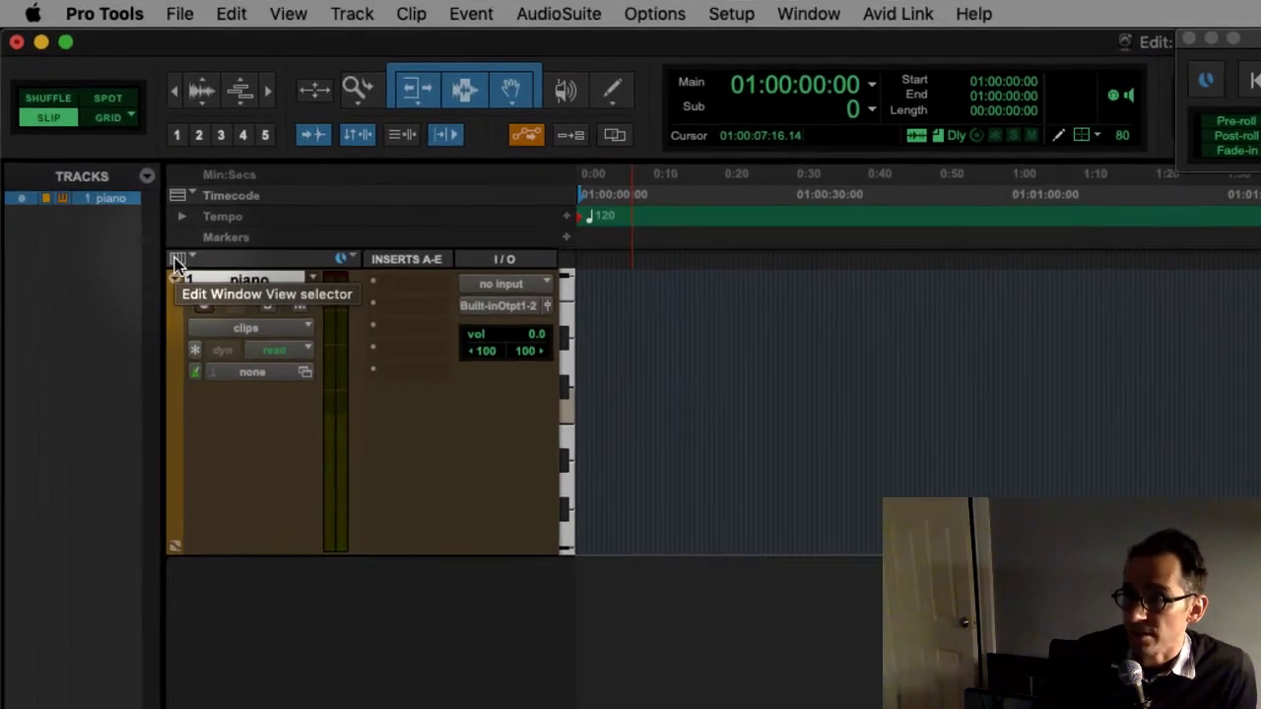
Enable the Sends A-E column in the Edit window's track view options
left_click(176, 259)
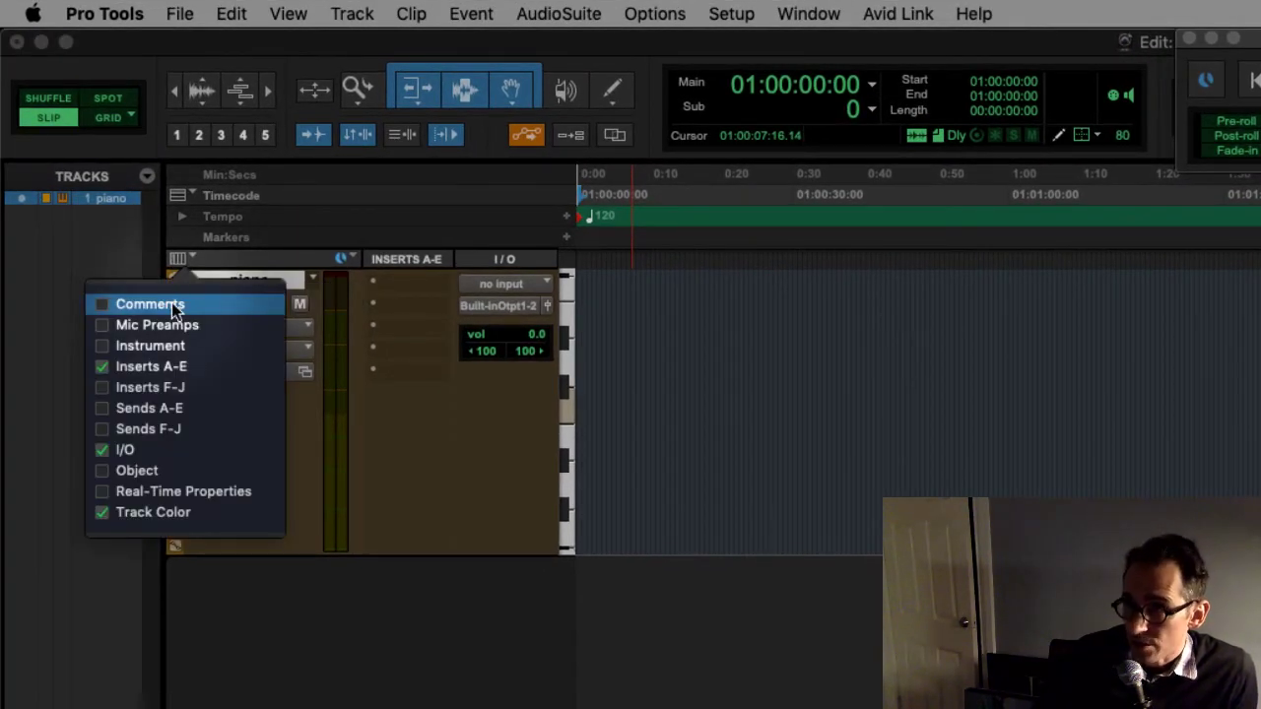
left_click(136, 412)
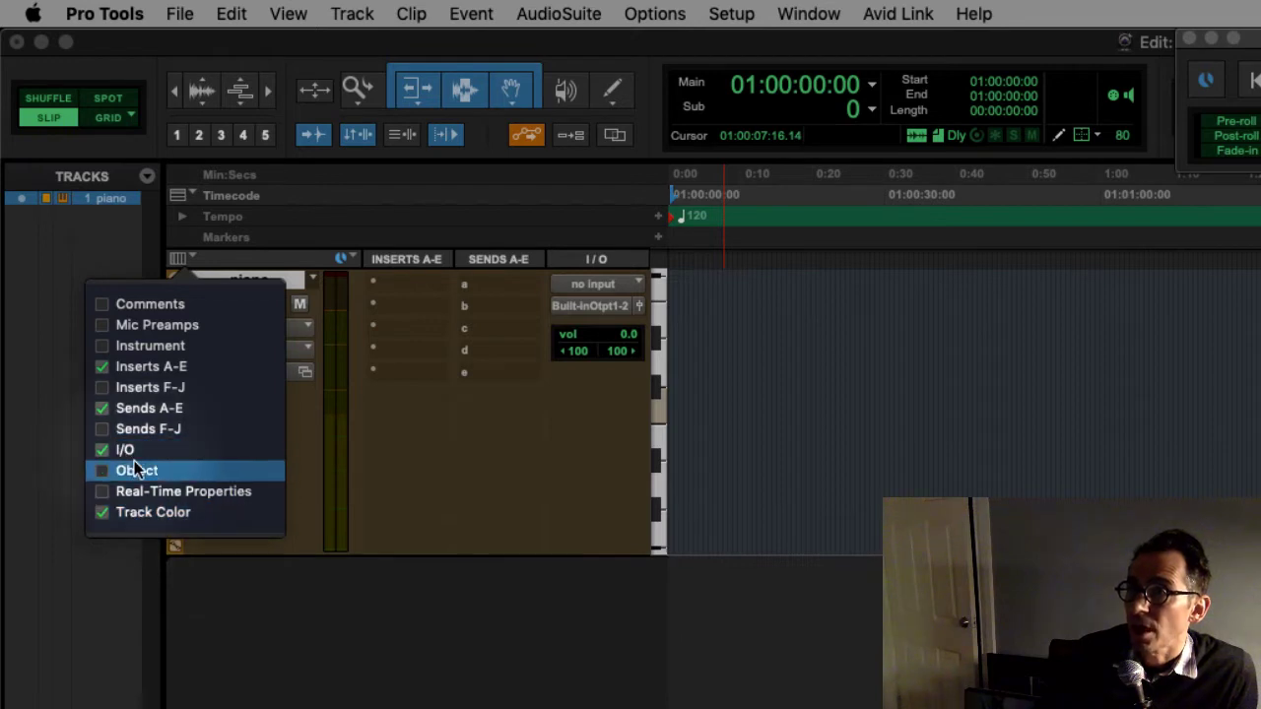
left_click(384, 670)
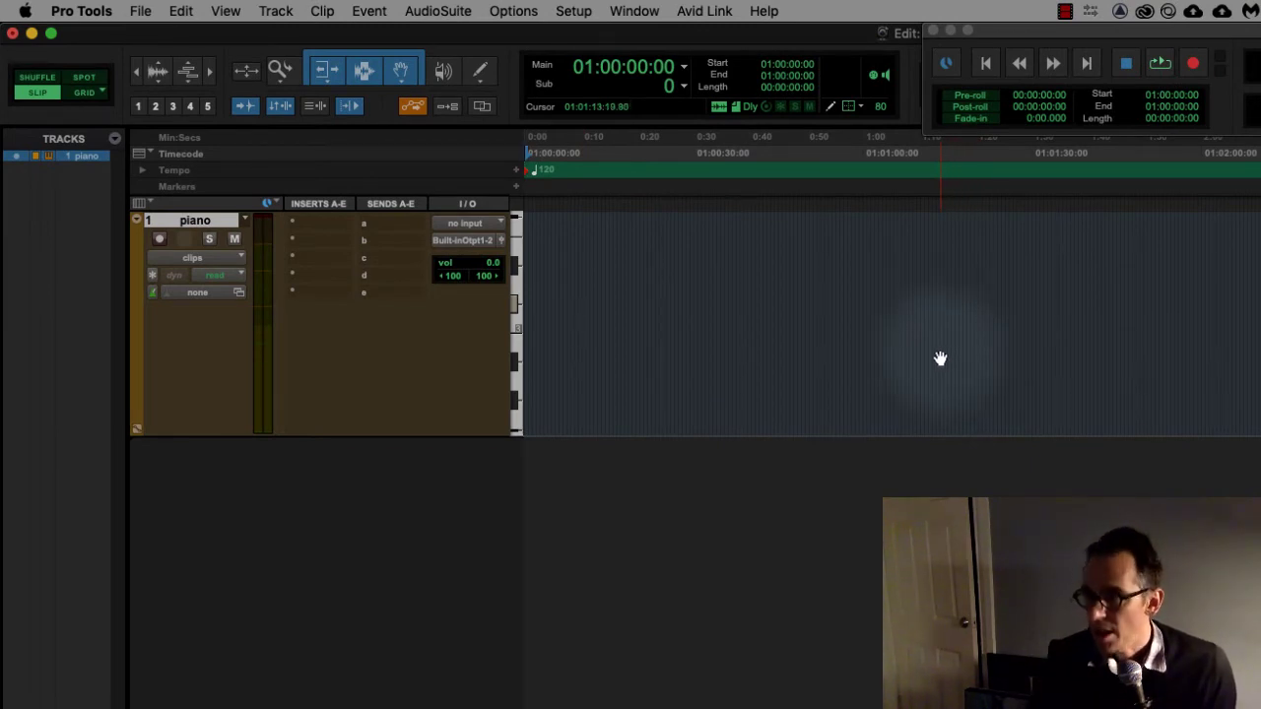
Insert Mini Grand (stereo) on the piano track's first insert and center its plug-in window
left_click(317, 225)
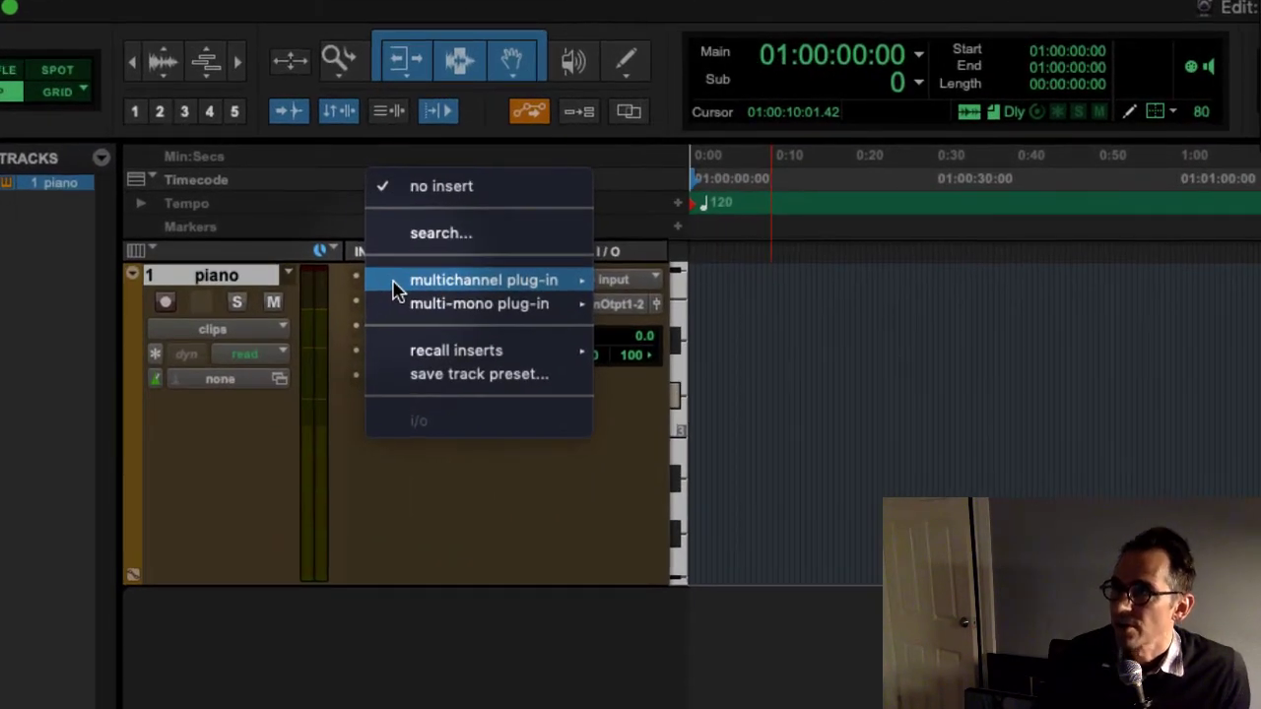
mouse_move(399, 291)
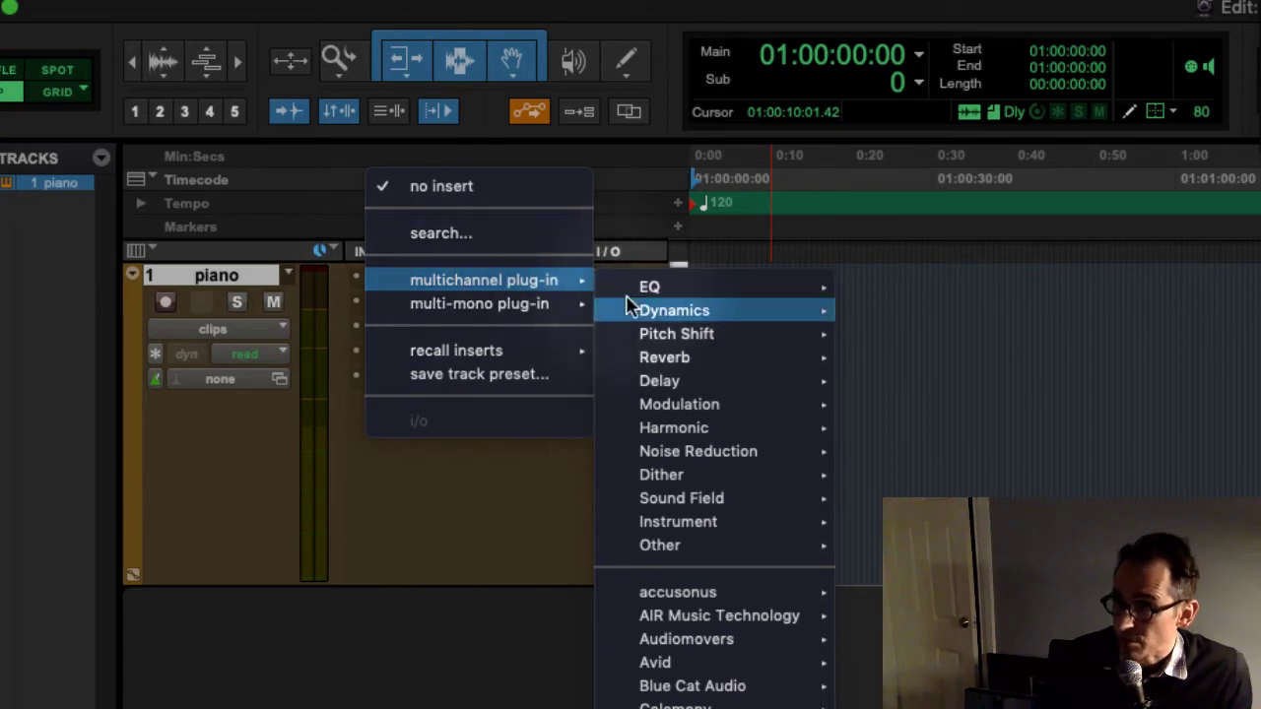
mouse_move(728, 533)
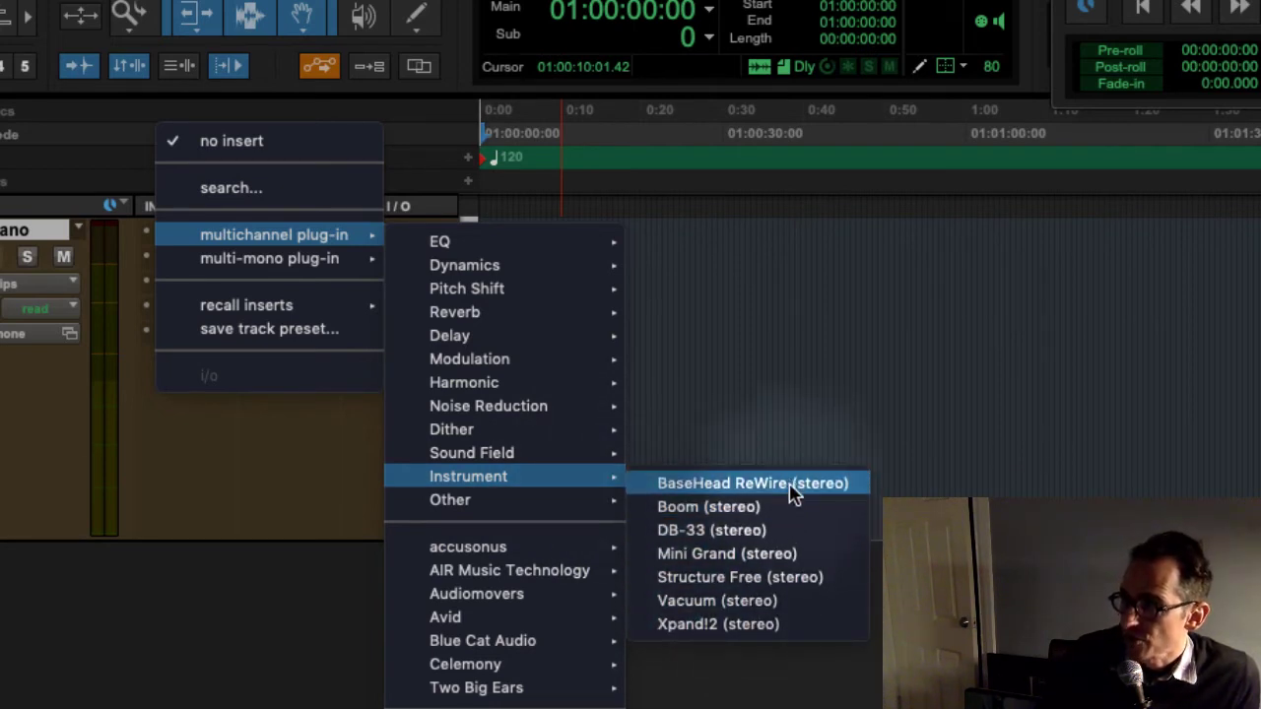
left_click(810, 557)
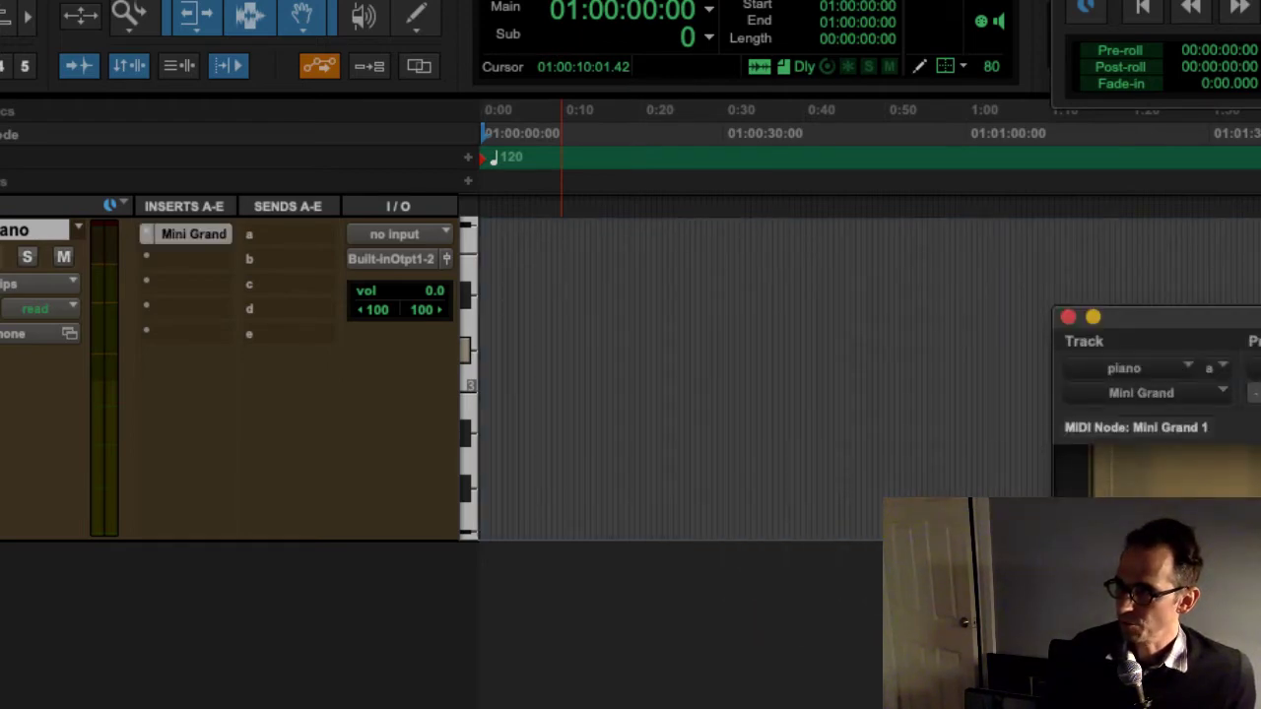
left_click_drag(1251, 333, 809, 488)
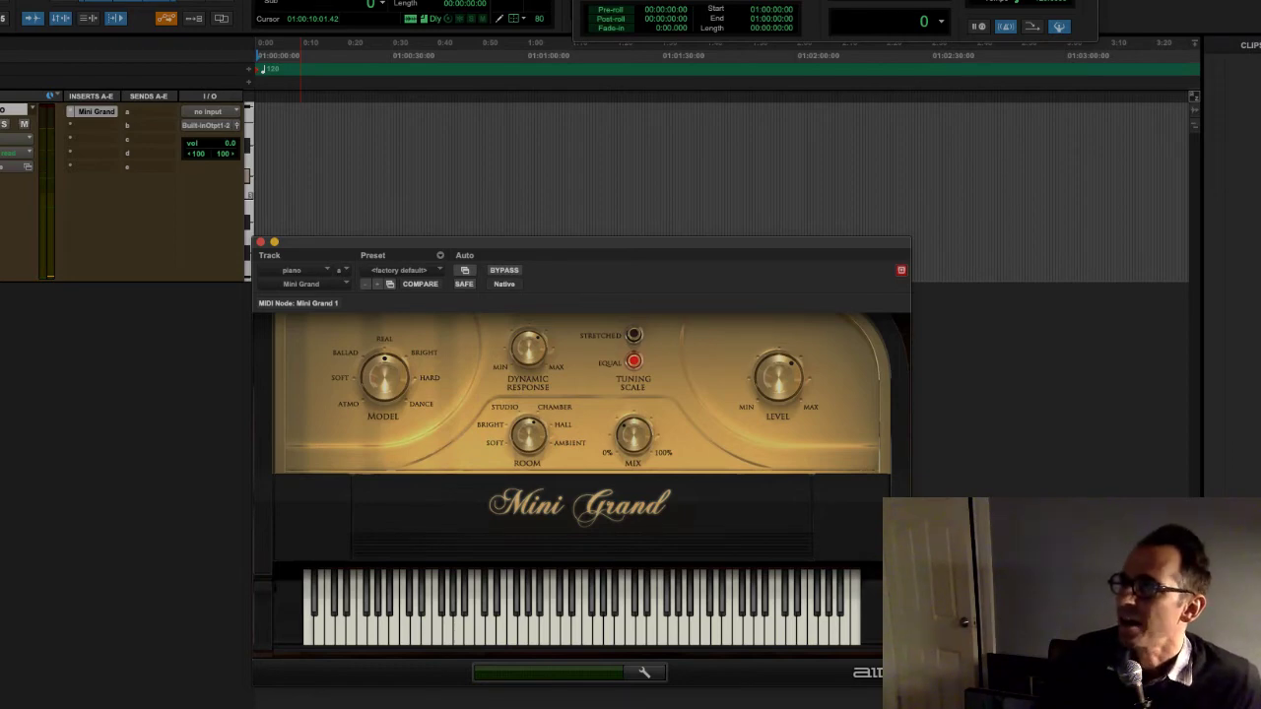
Open the MIDI Keyboard window and move it to the left, clear of Mini Grand's controls
left_click(293, 0)
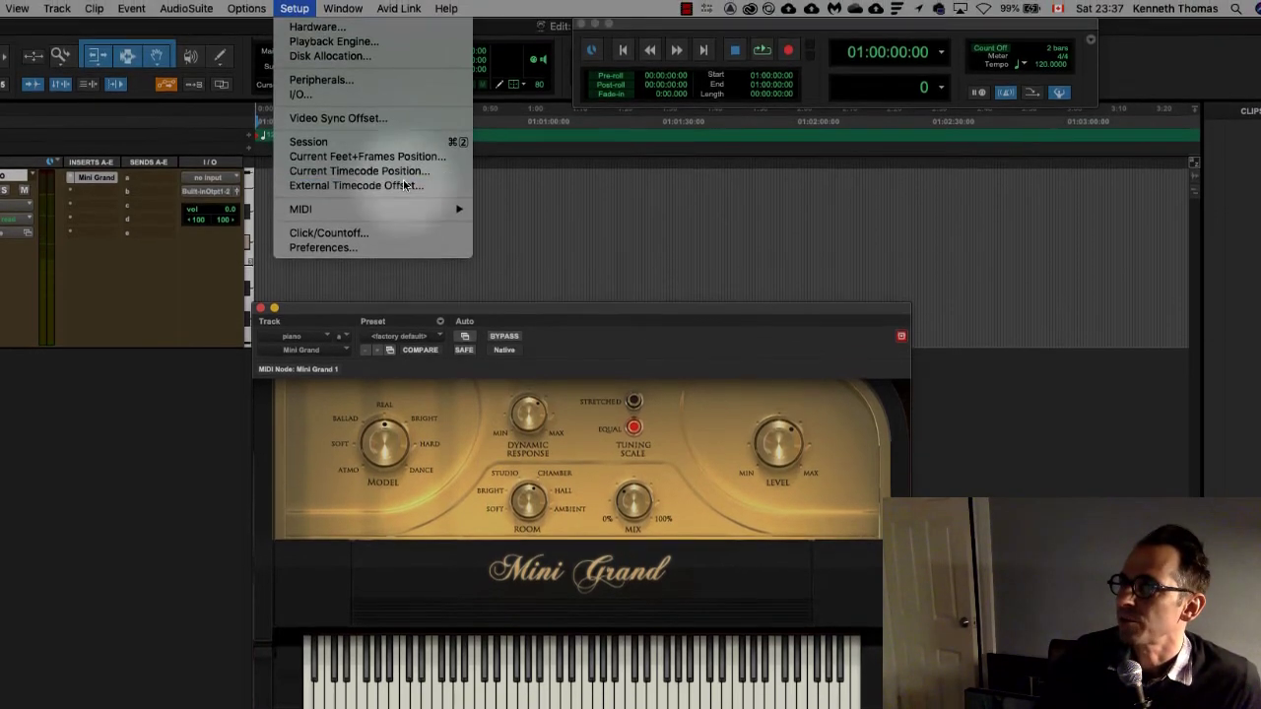
left_click(574, 262)
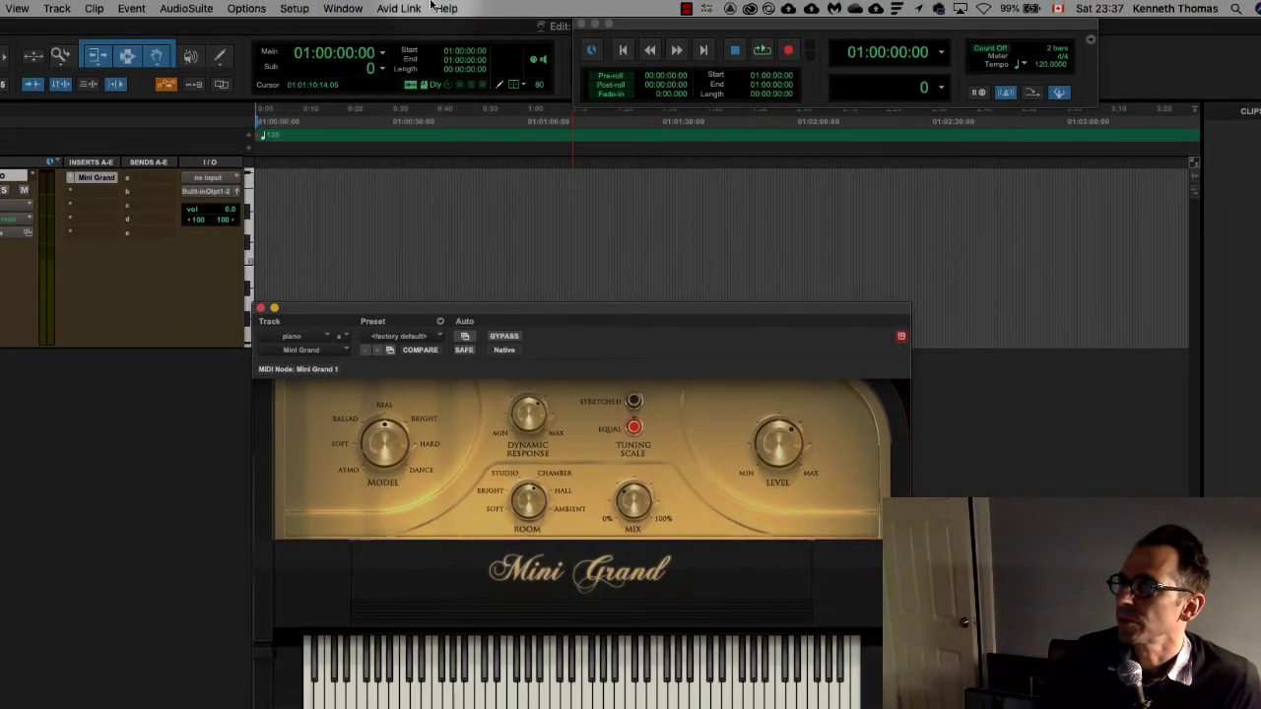
left_click(343, 8)
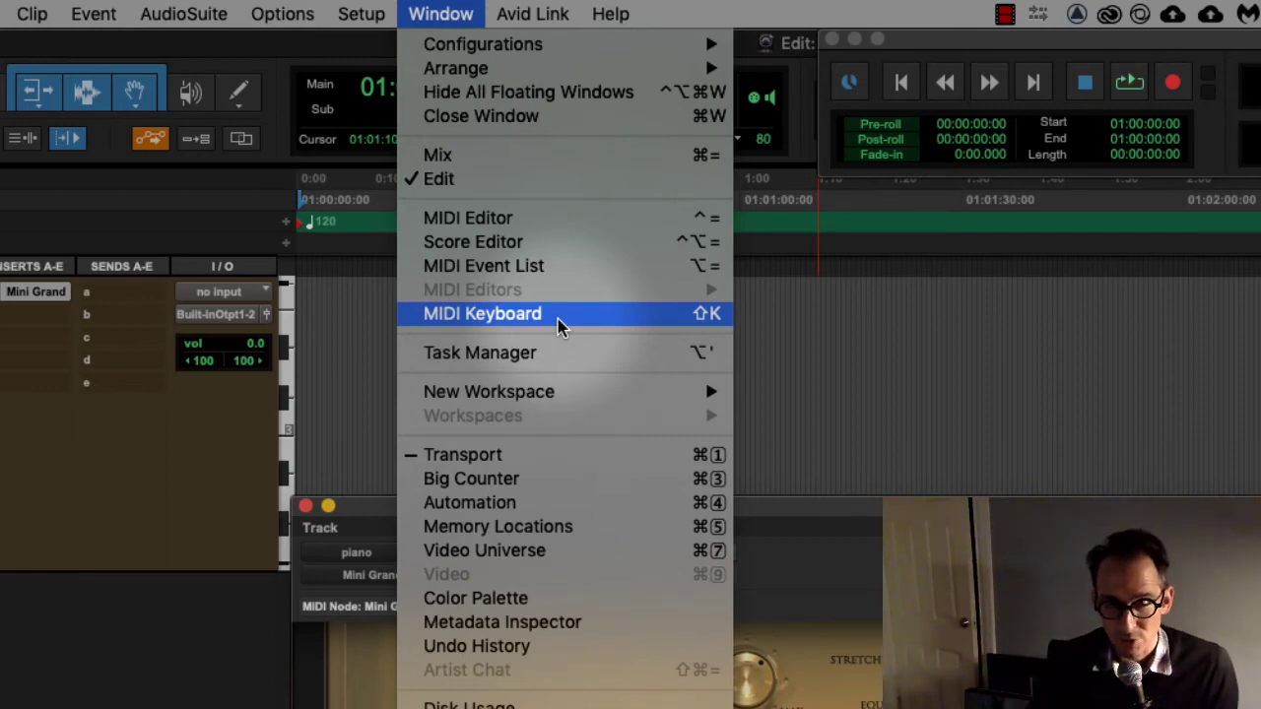
left_click(559, 320)
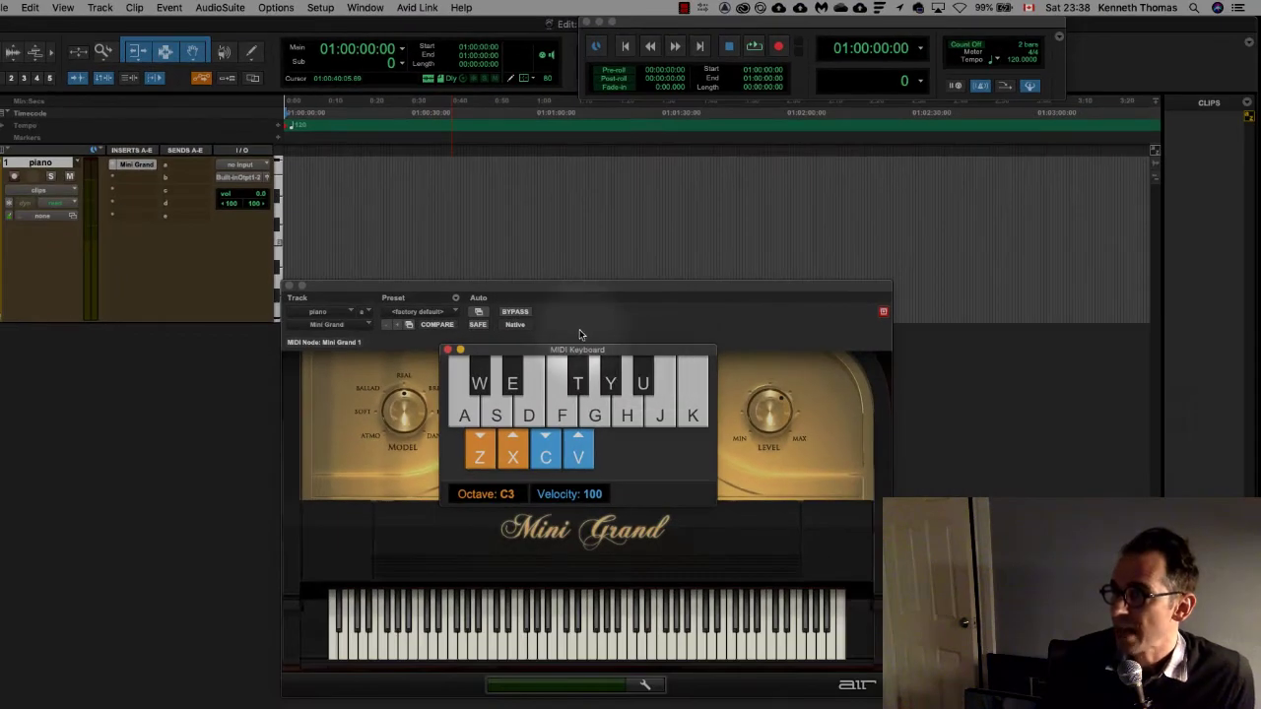
left_click_drag(574, 350, 135, 359)
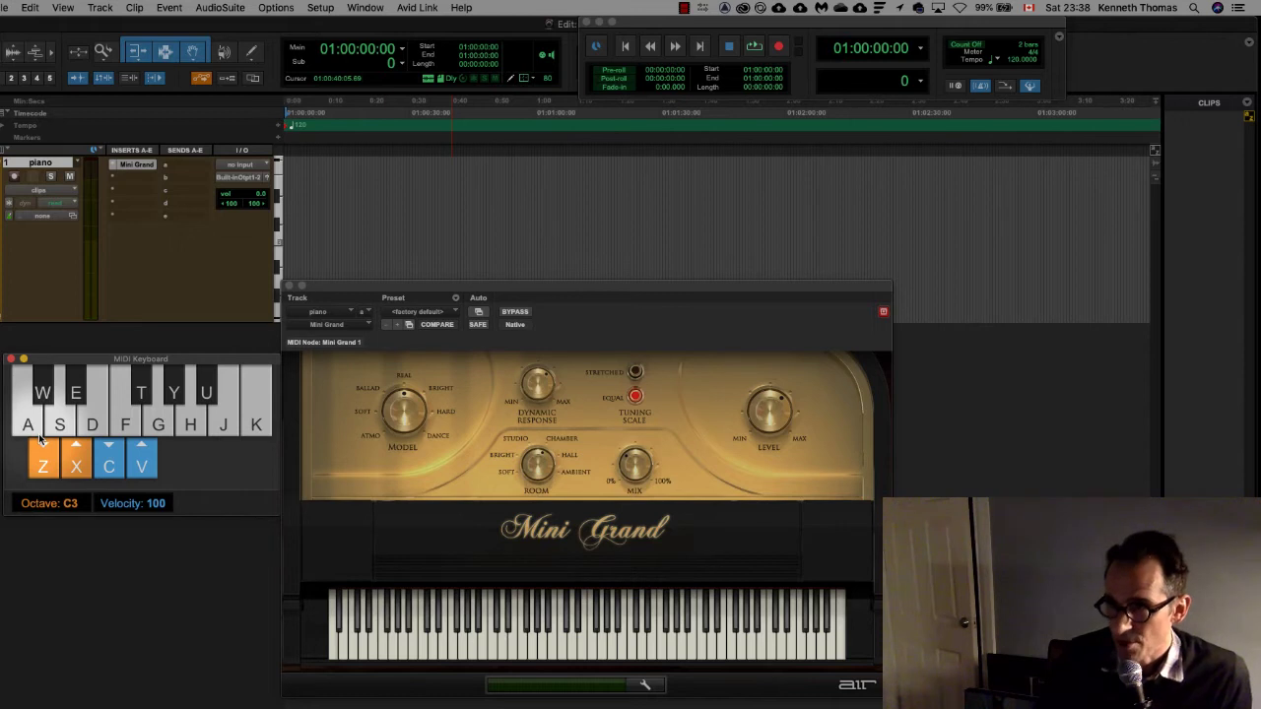
Play a run of Mini Grand notes from the computer keyboard's A–J keys
key("d")
key("f")
key("g")
key("h")
key("j")
key("g")
key("s")
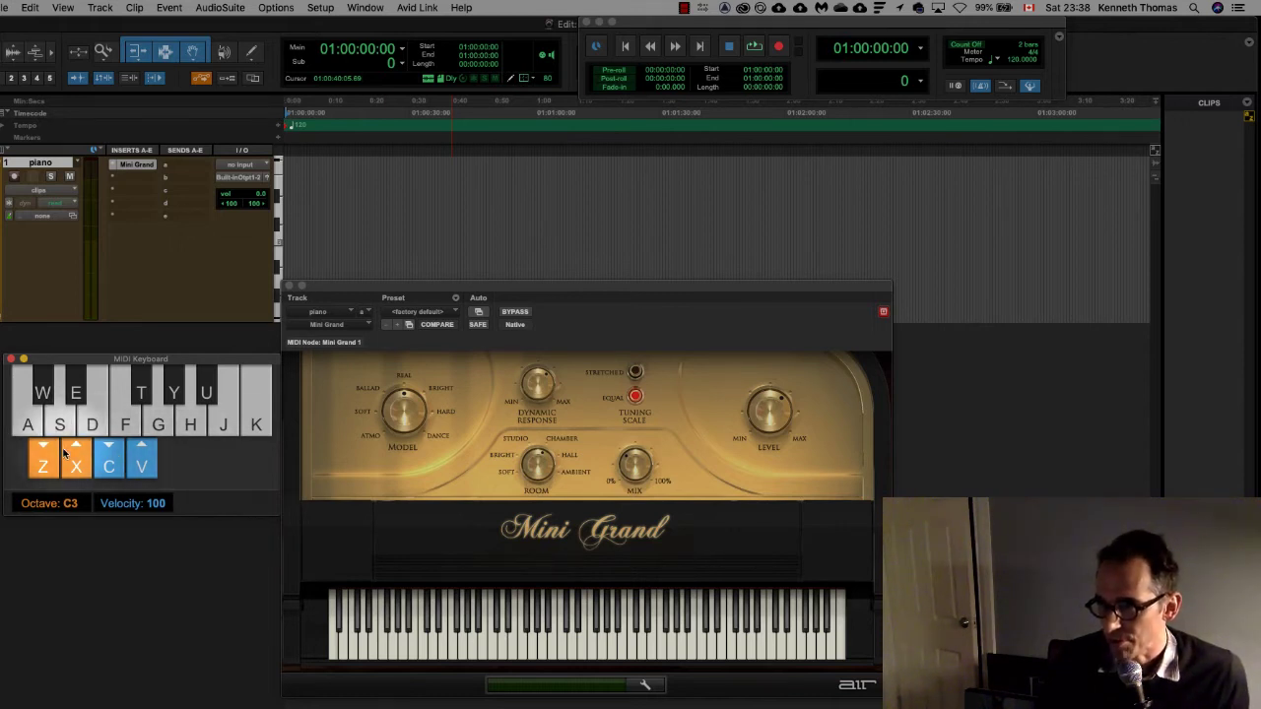
key("a")
key("s")
key("d")
key("f")
key("g")
key("d")
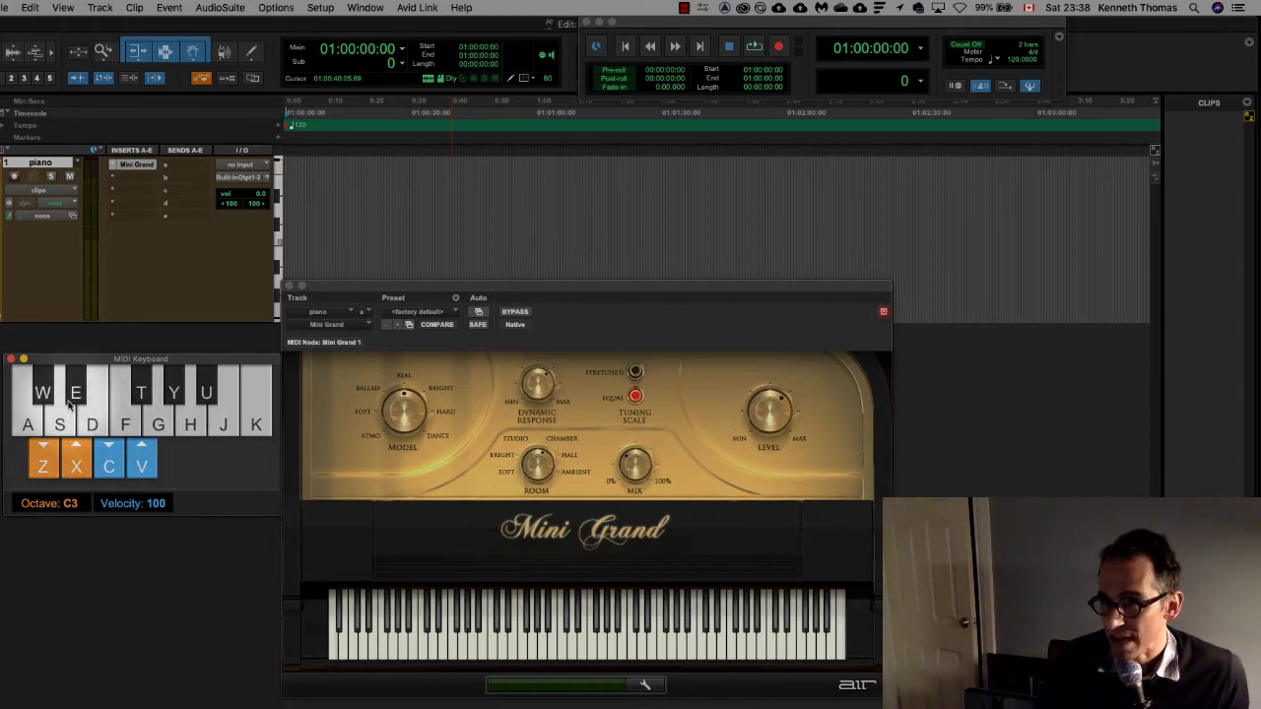
key("f")
key("j")
key("s")
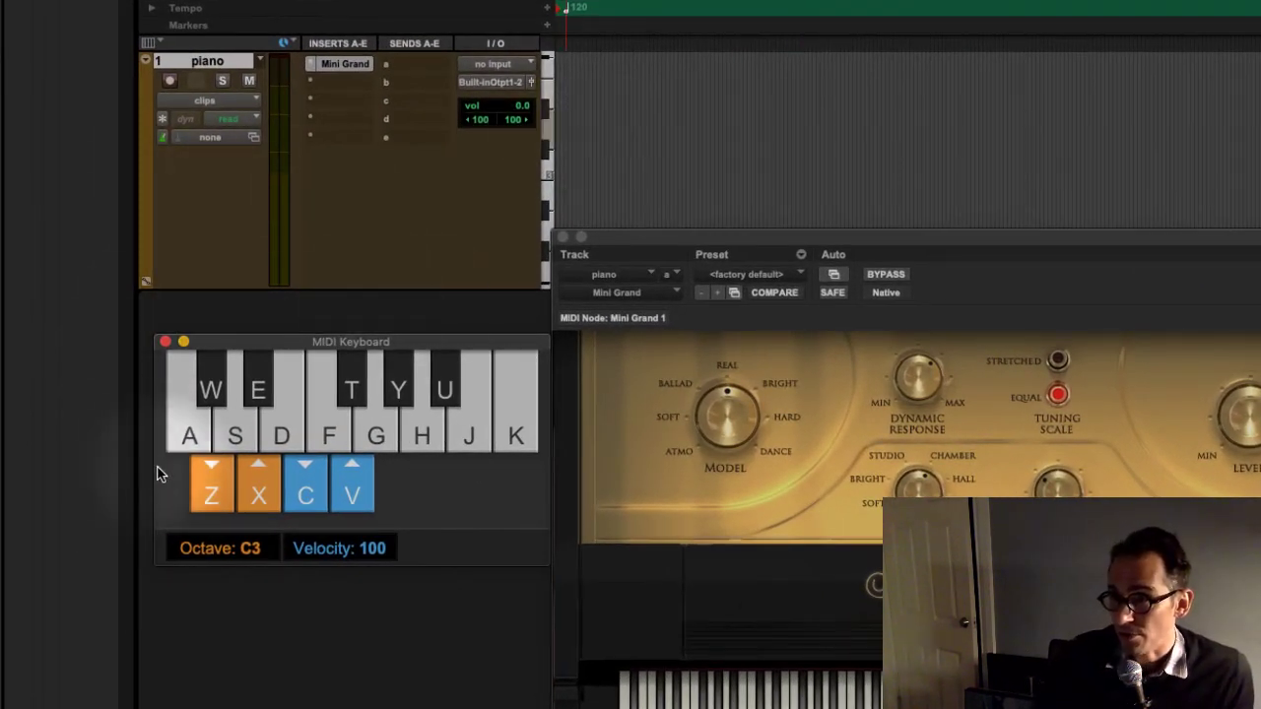
Audition the on-screen MIDI Keyboard notes from the lowest key up to K
left_click(172, 440)
left_click(179, 432)
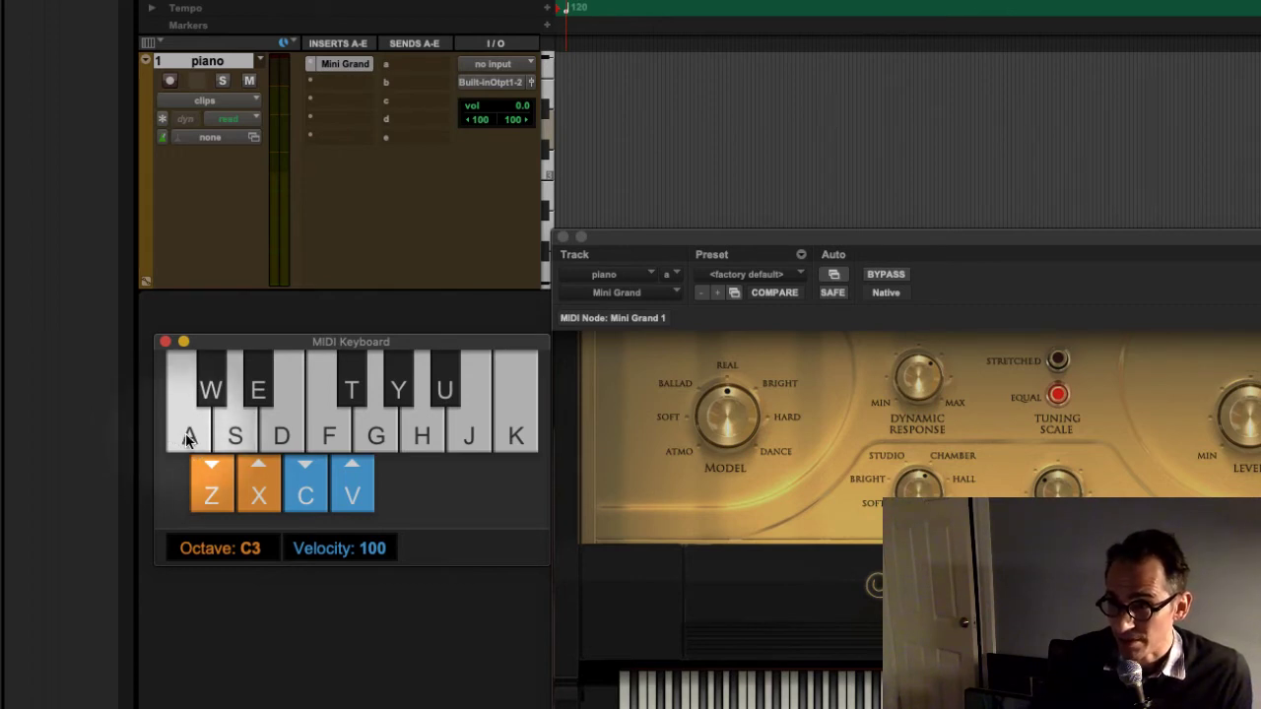
left_click(186, 433)
left_click(229, 432)
left_click(230, 431)
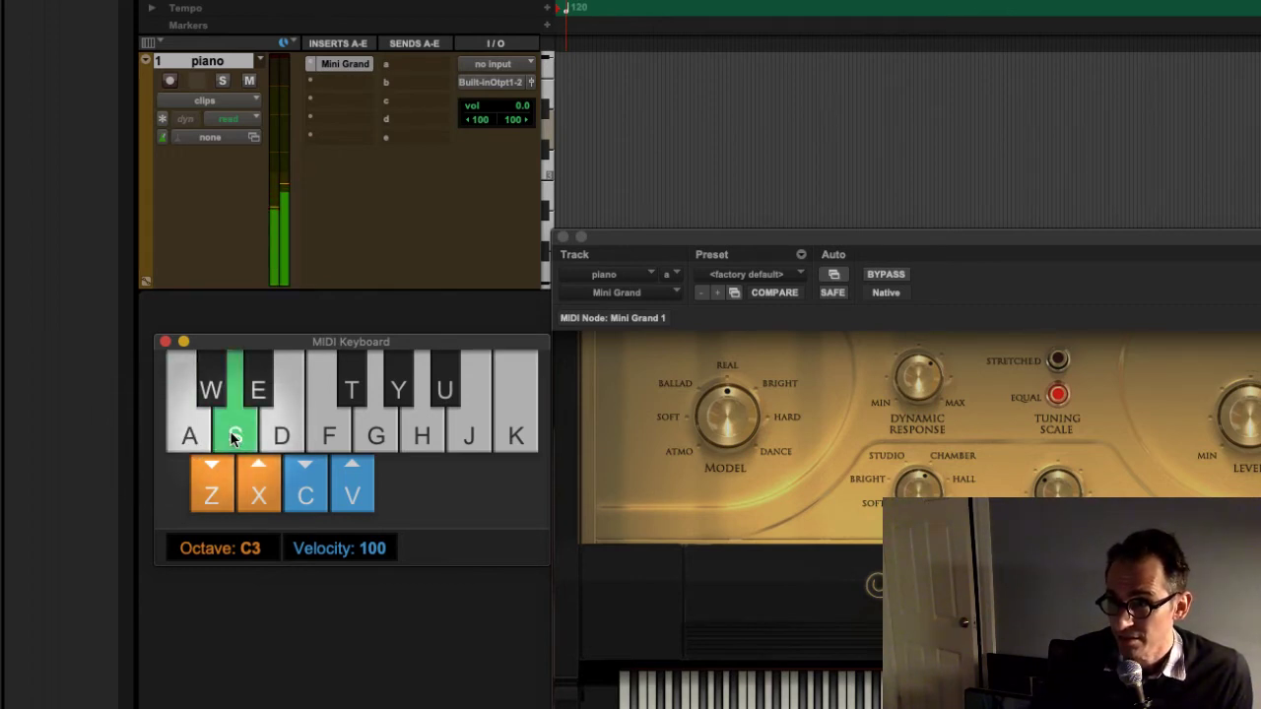
left_click(278, 429)
left_click(278, 430)
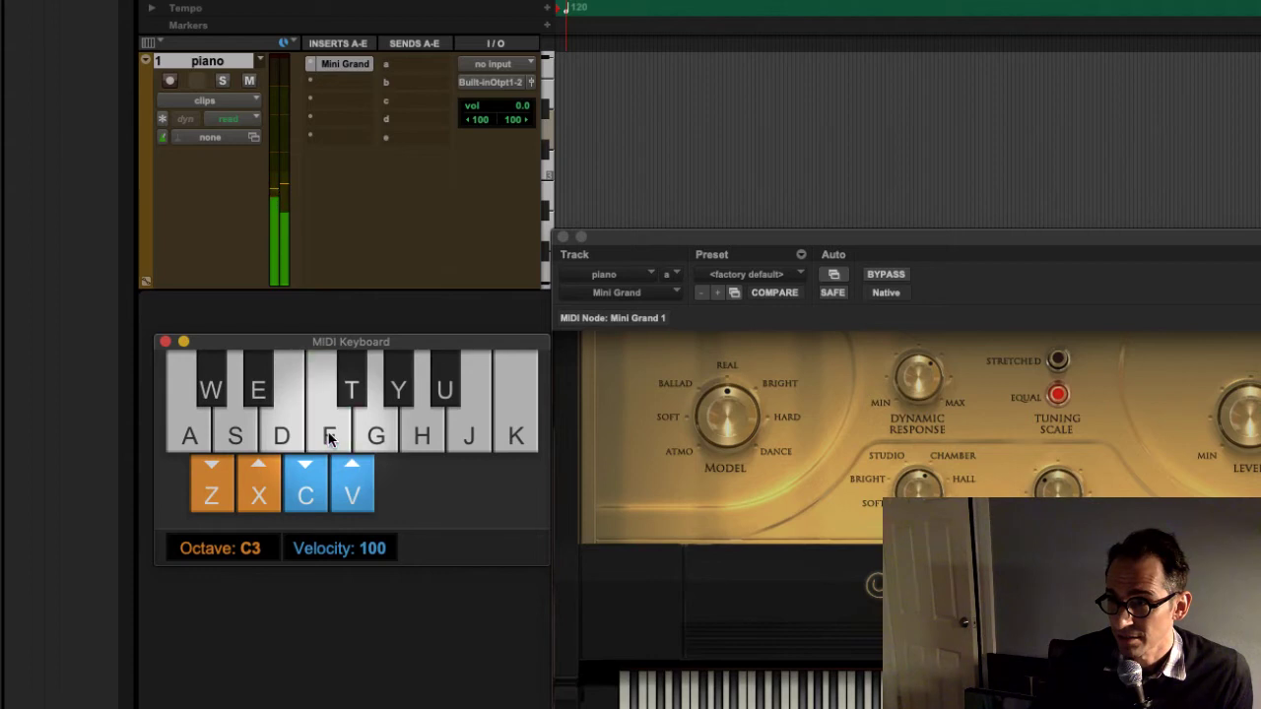
left_click(330, 438)
left_click(375, 437)
left_click(375, 436)
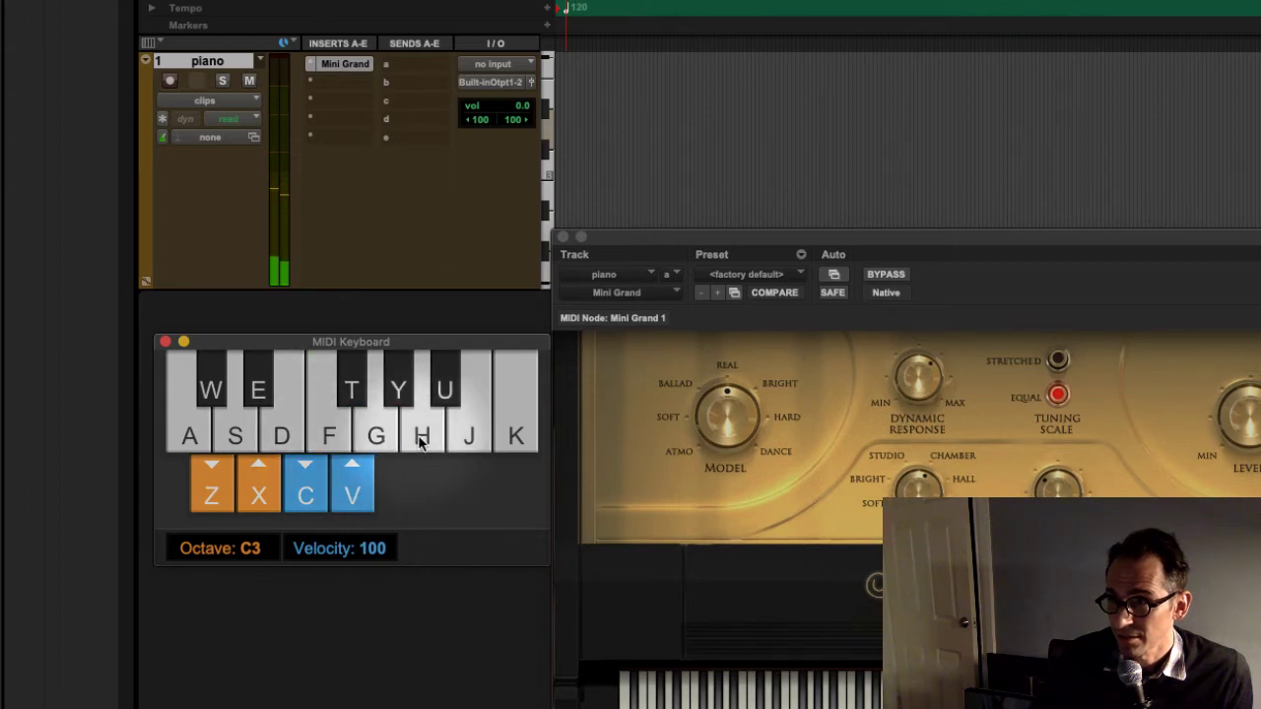
left_click(421, 440)
left_click(420, 440)
left_click(471, 438)
left_click(471, 439)
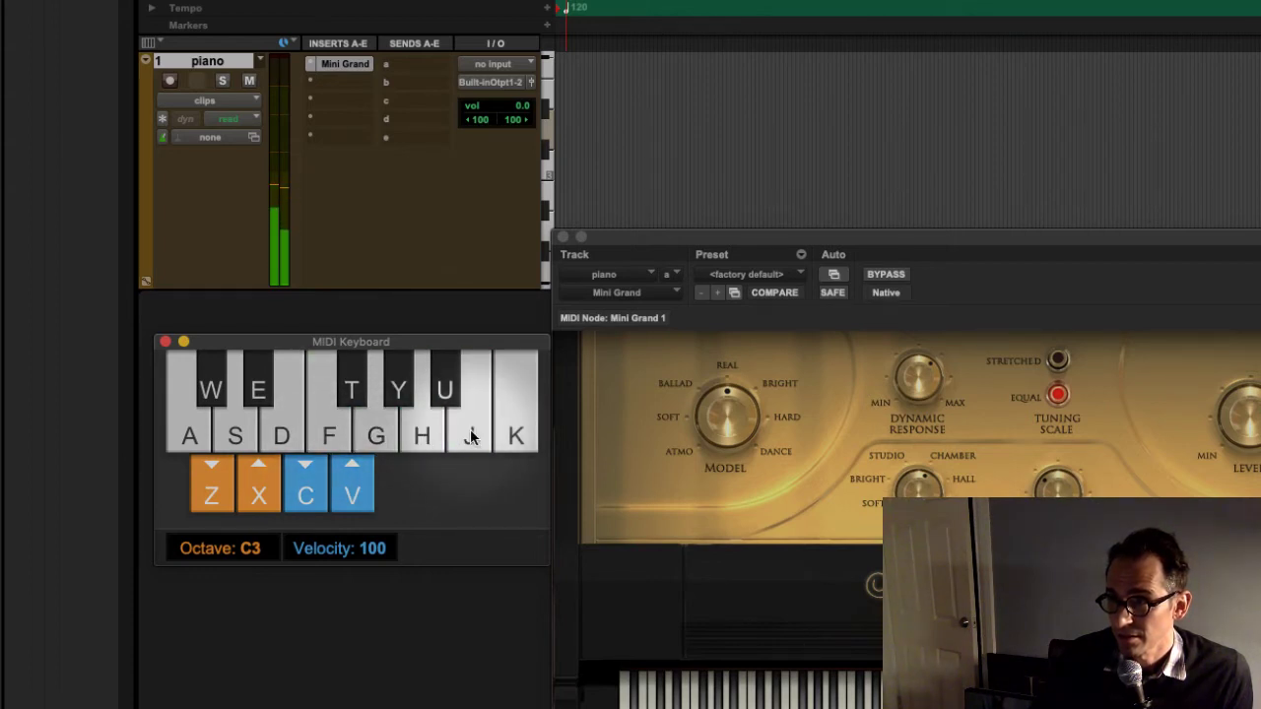
left_click(499, 426)
left_click(500, 426)
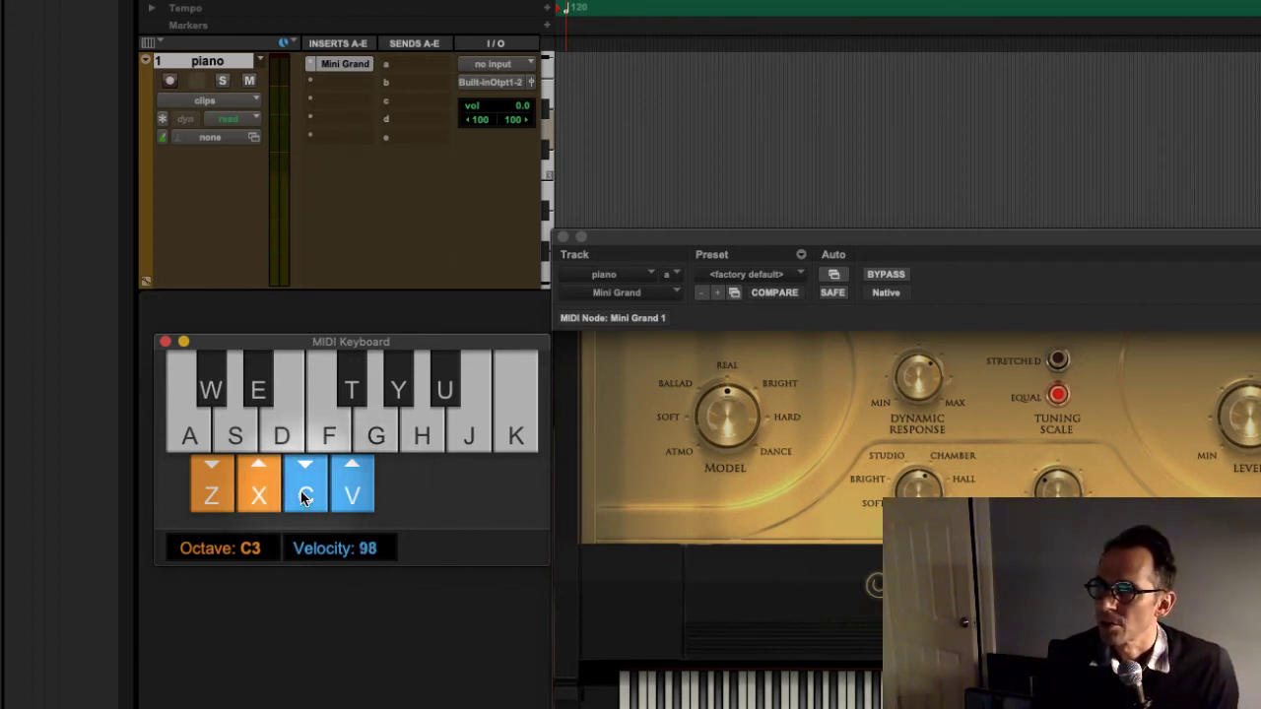
Set the MIDI Keyboard note velocity to 101
left_click(304, 496)
left_click(304, 496)
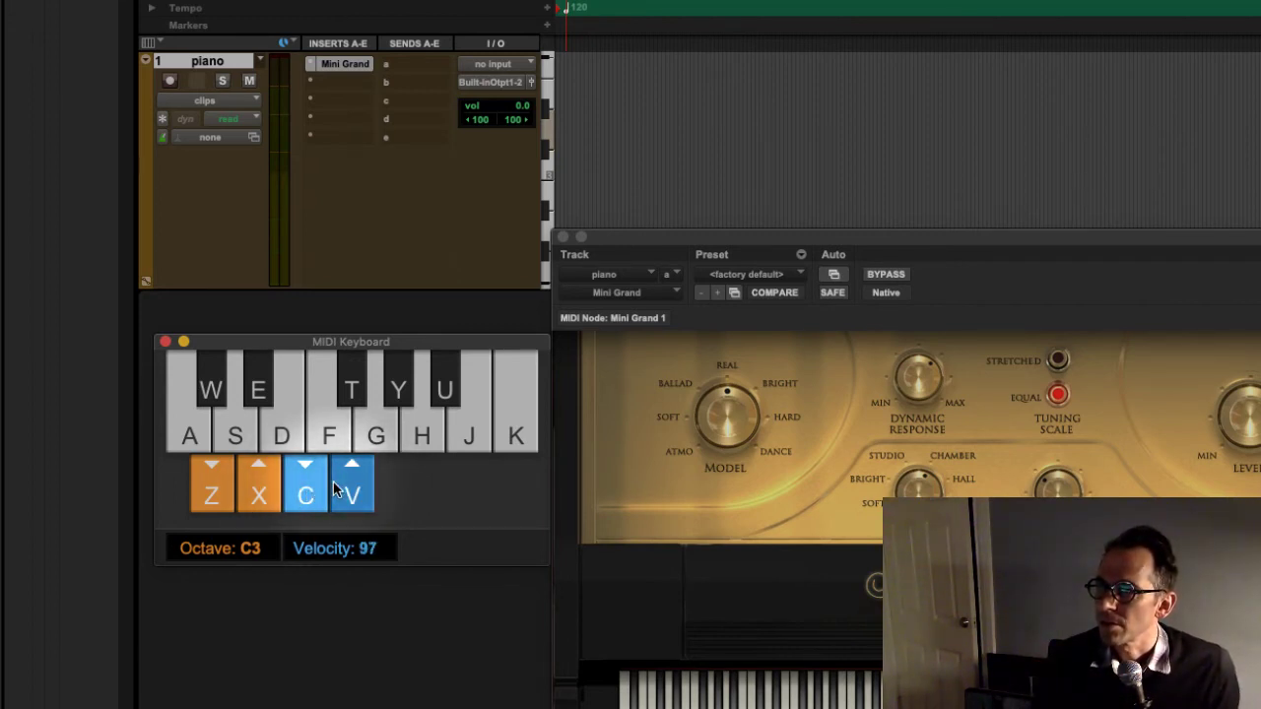
left_click(336, 483)
left_click(336, 483)
left_click(307, 487)
left_click(307, 488)
left_click(308, 488)
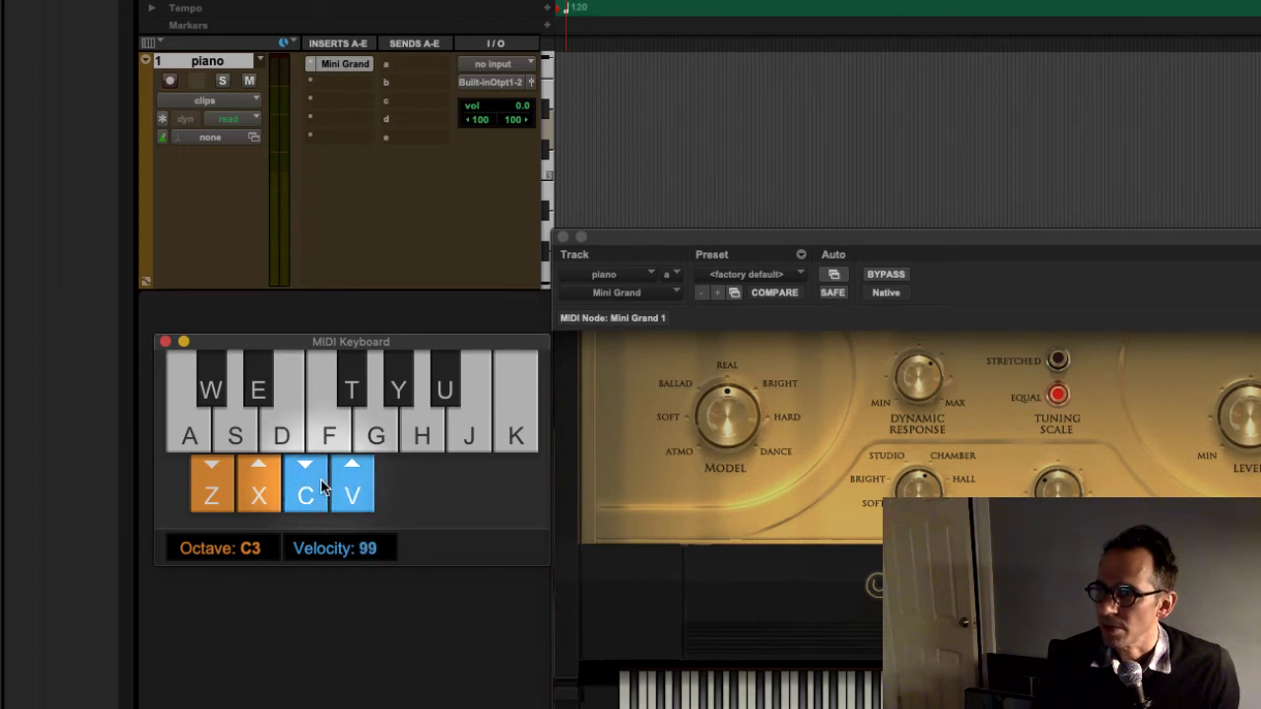
left_click(343, 487)
left_click(344, 486)
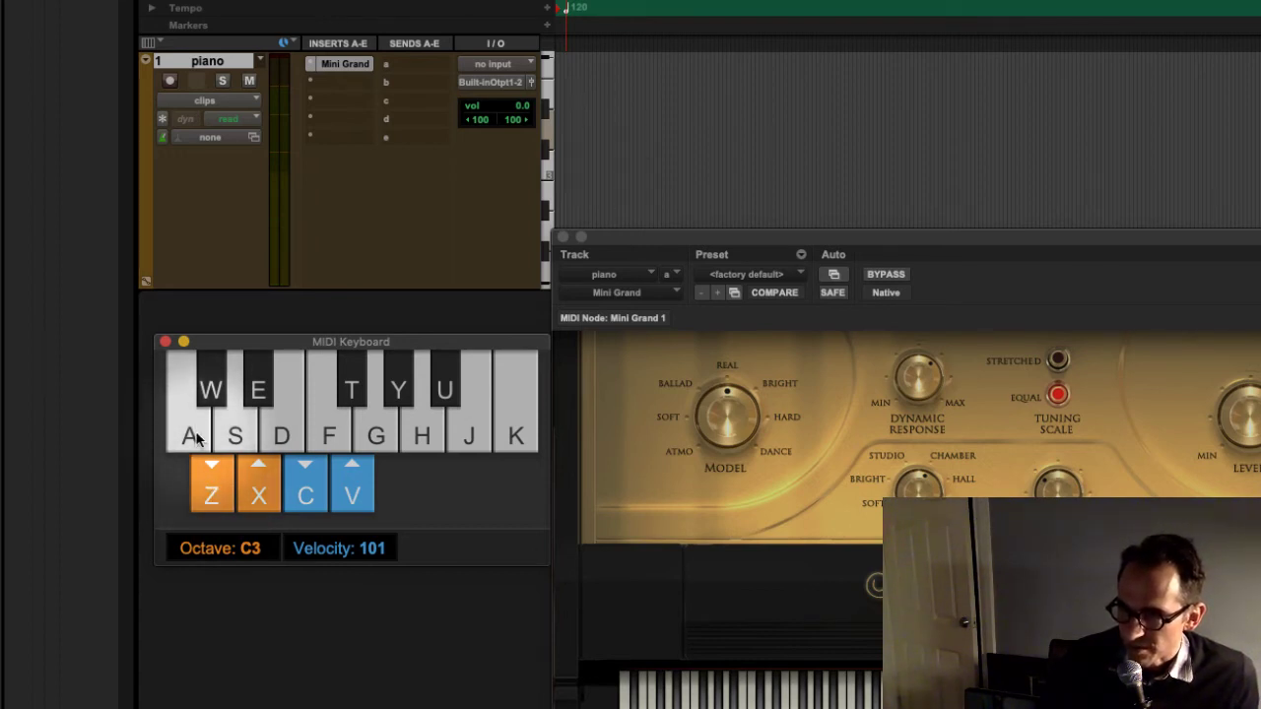
Play A, shift the keyboard up an octave, then return it to octave C3
left_click(195, 438)
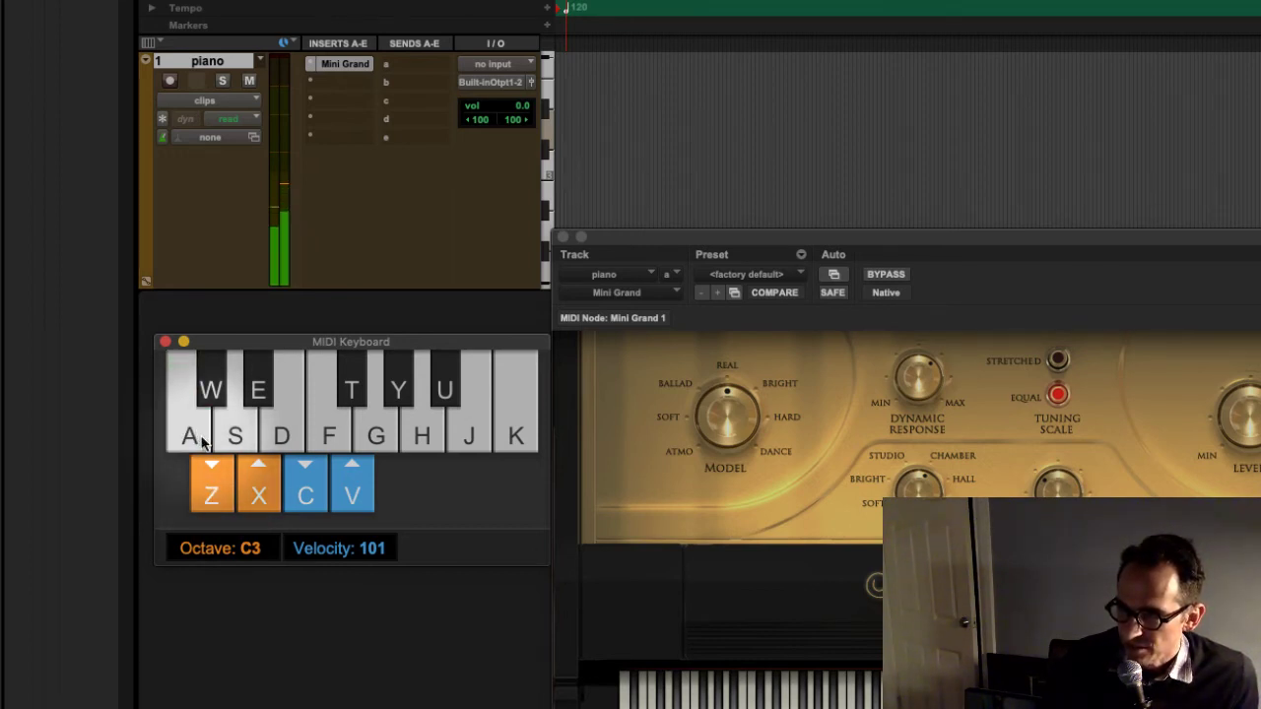
key("x")
key("x")
key("x")
left_click(178, 432)
key("z")
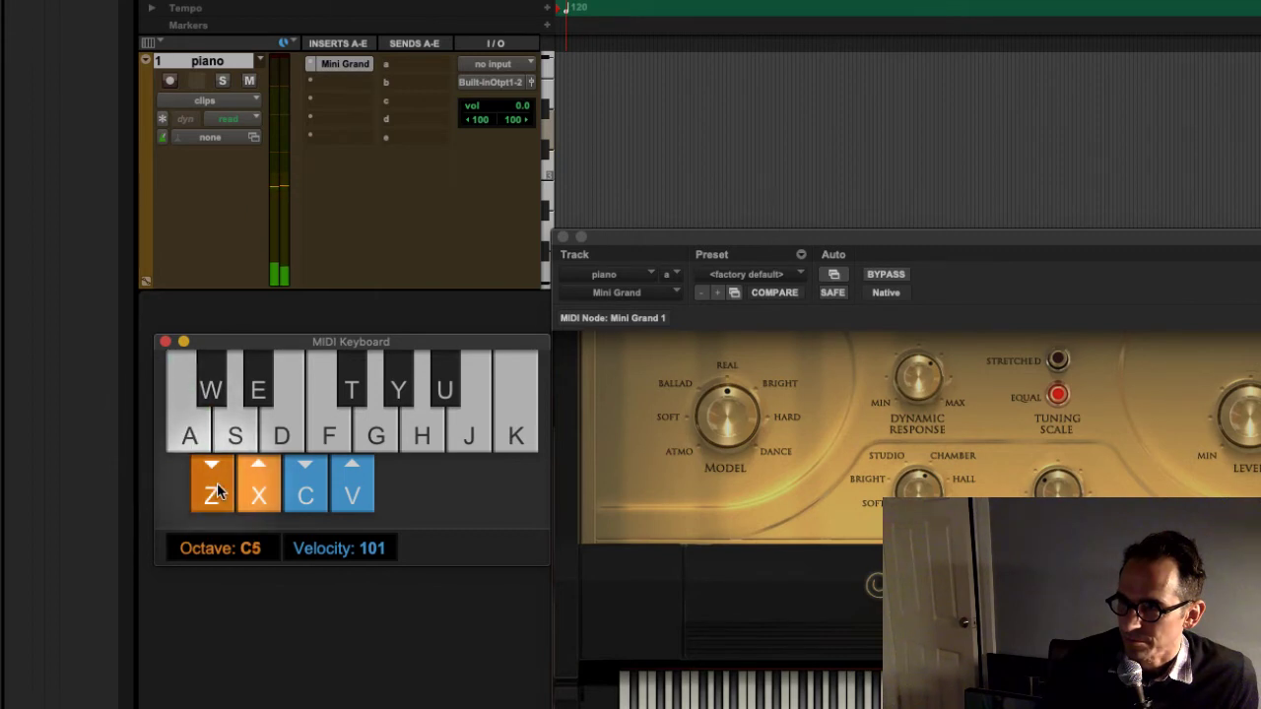
key("z")
key("z")
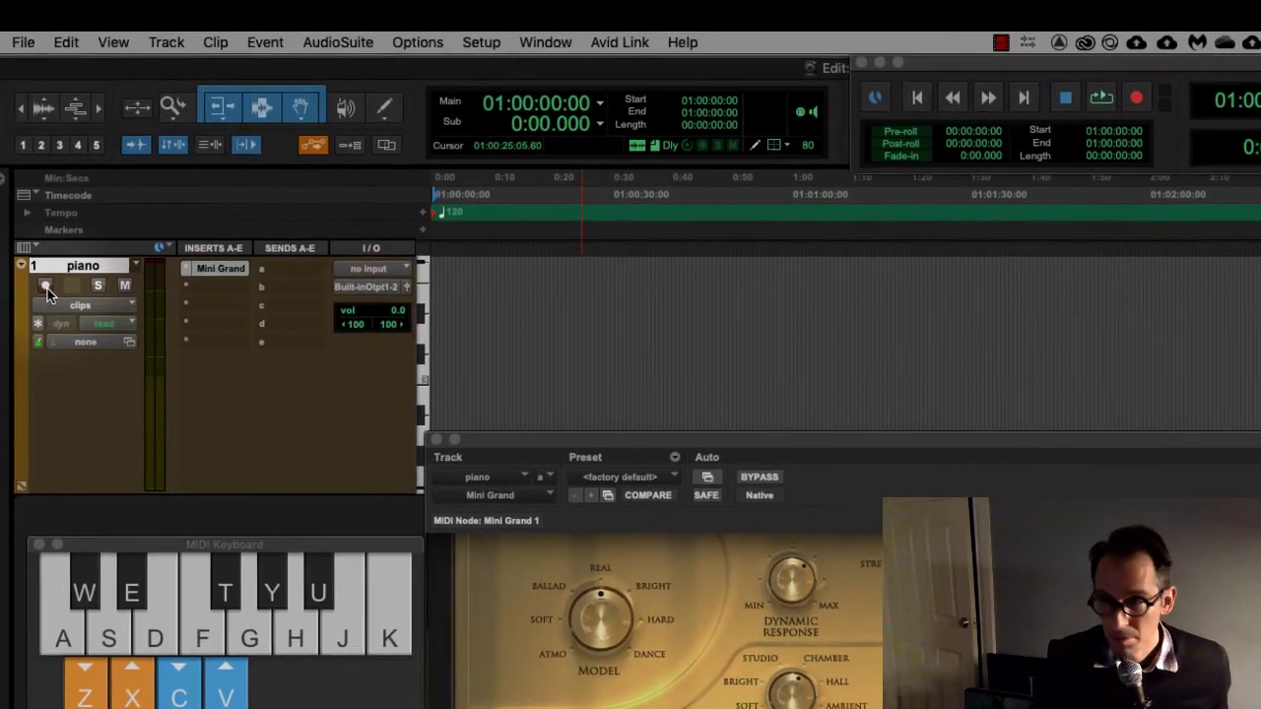
Arm the piano track, start recording, and move the instrument window aside
left_click(46, 287)
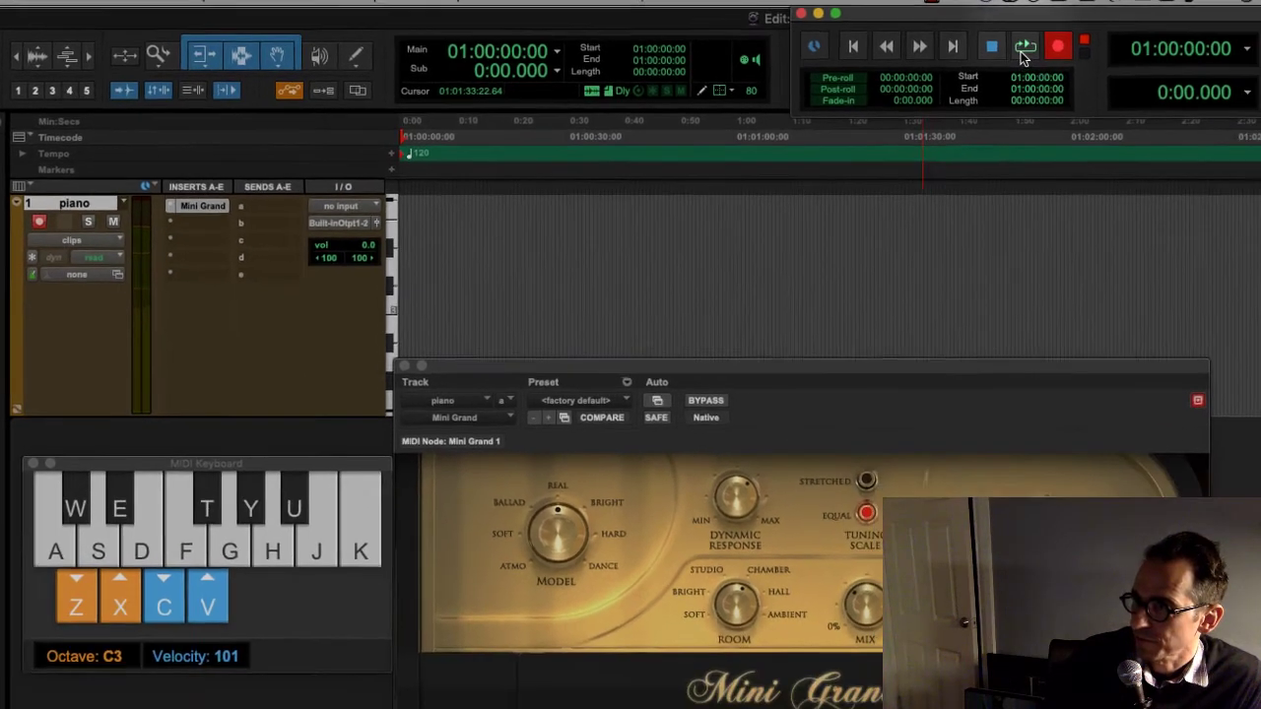
left_click(1024, 49)
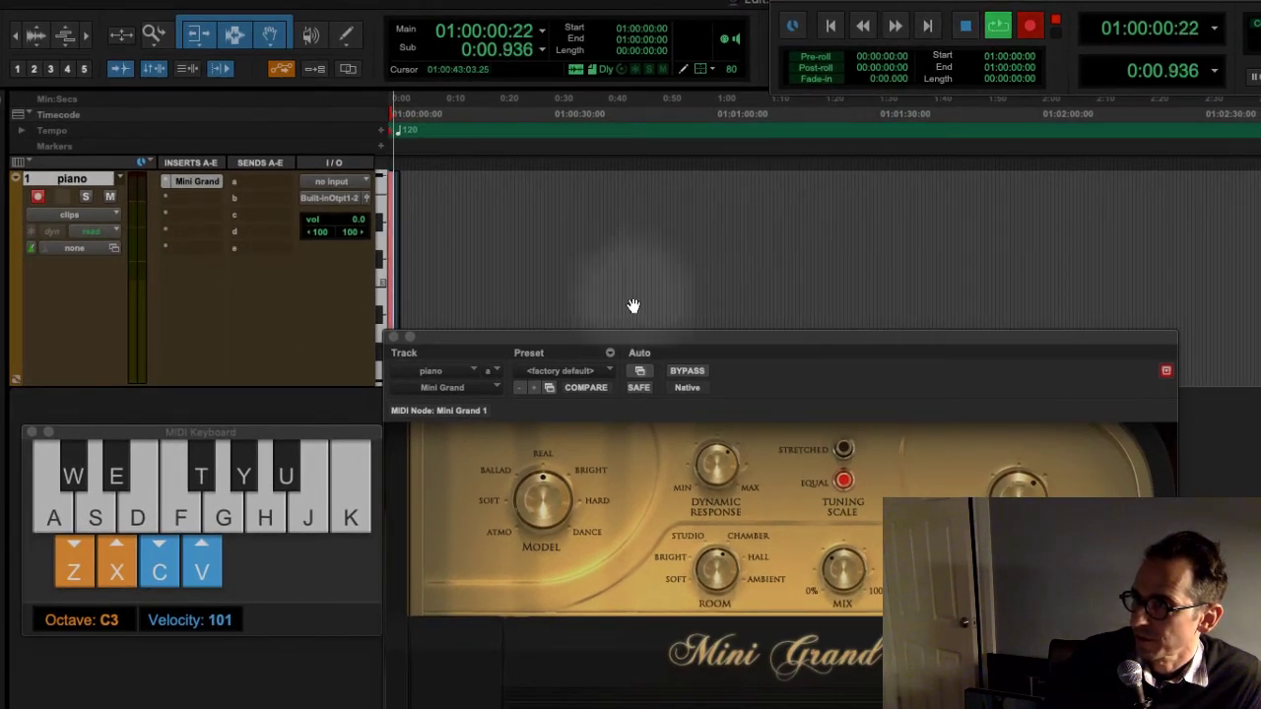
left_click_drag(579, 333, 701, 463)
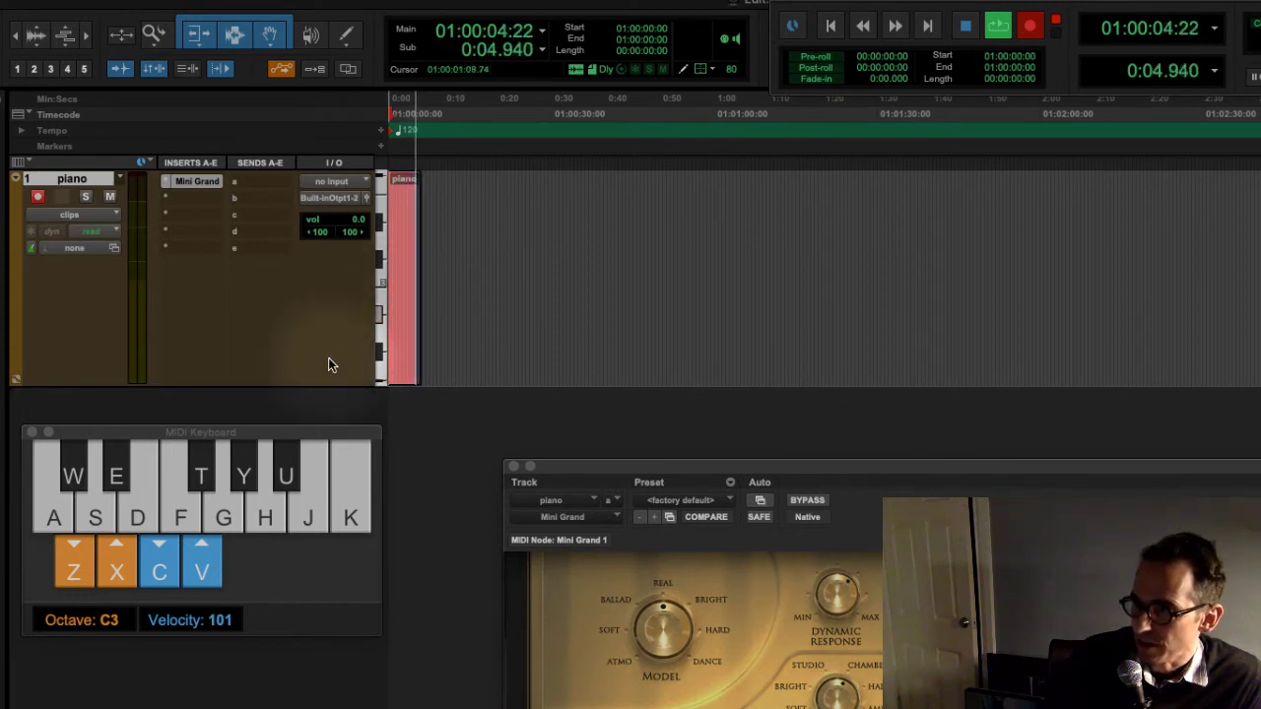
Record A, S, D and F notes from the on-screen keyboard
left_click(53, 517)
left_click(53, 519)
left_click(90, 517)
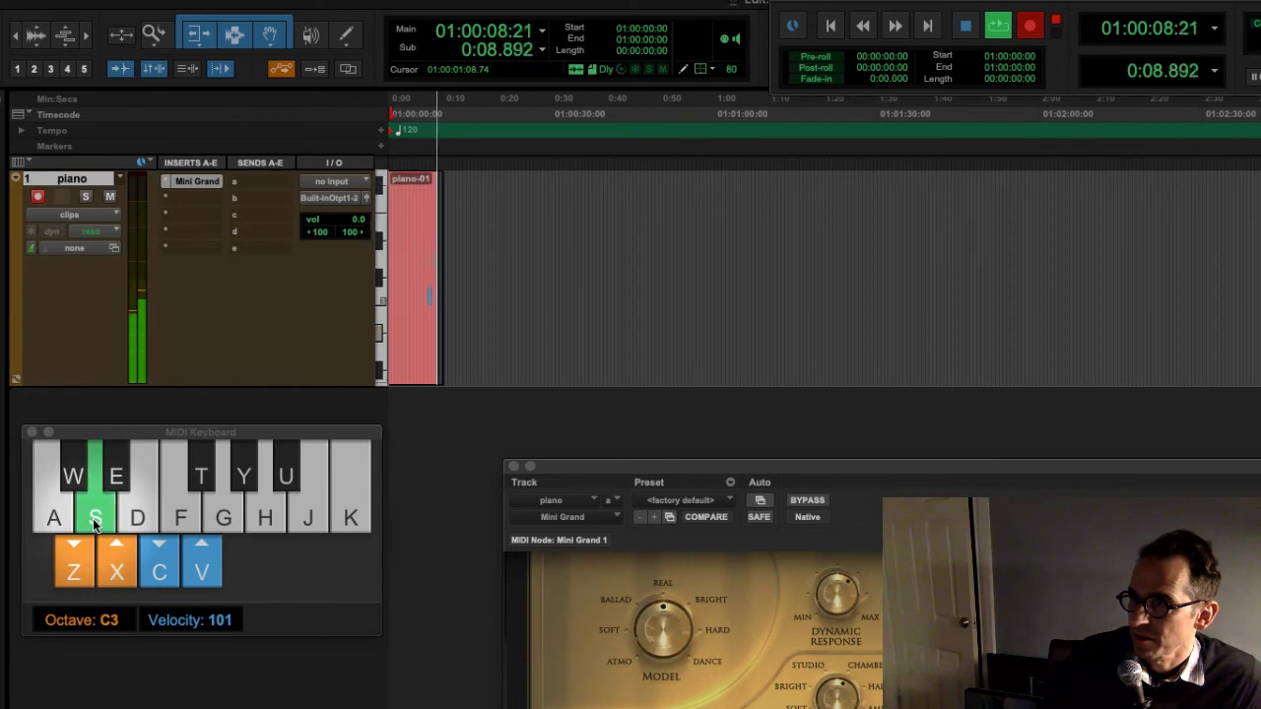
left_click(90, 517)
left_click(137, 514)
left_click(180, 517)
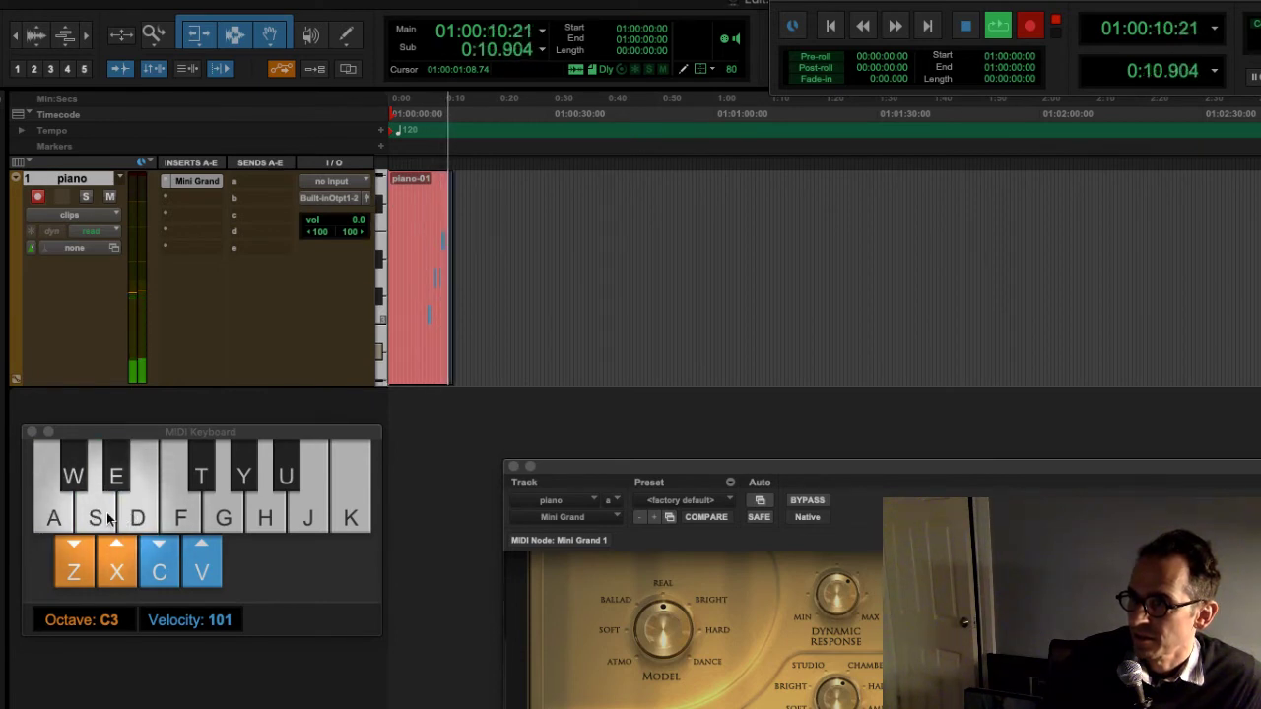
left_click(96, 517)
left_click(59, 519)
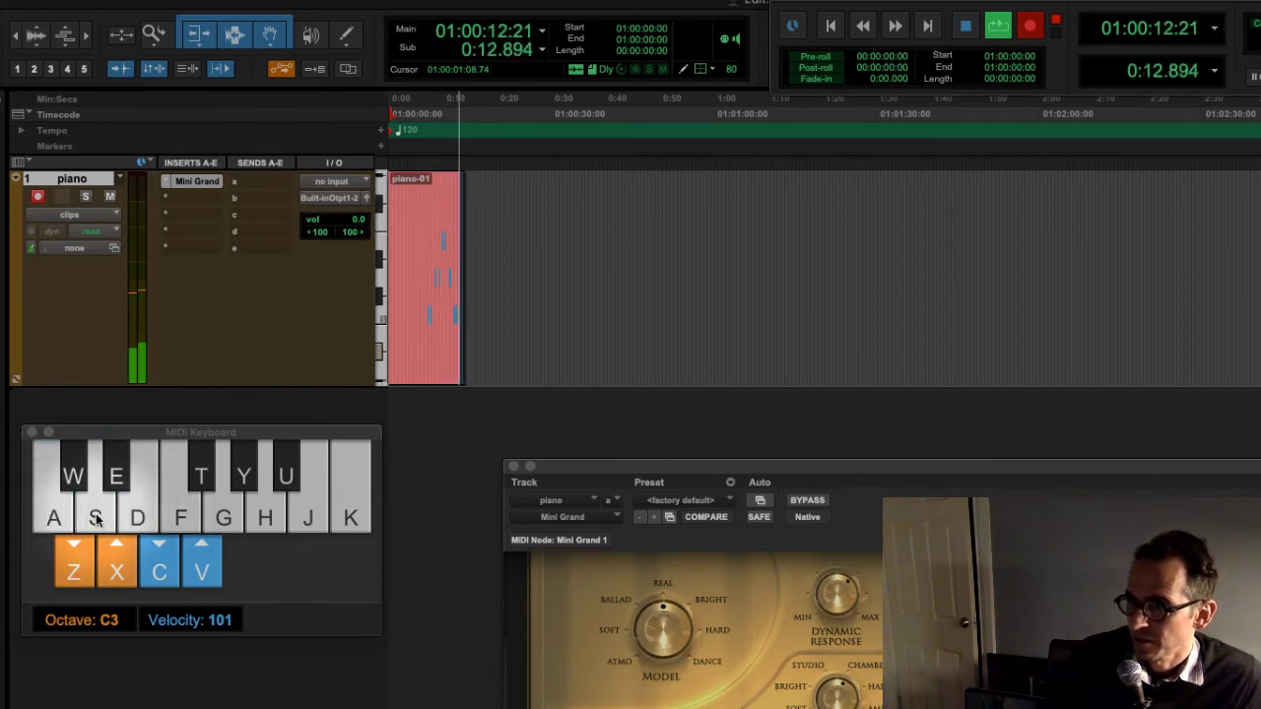
Continue the take with S, D, F, T, H, G and K from the computer keyboard
key("s")
key("d")
key("d")
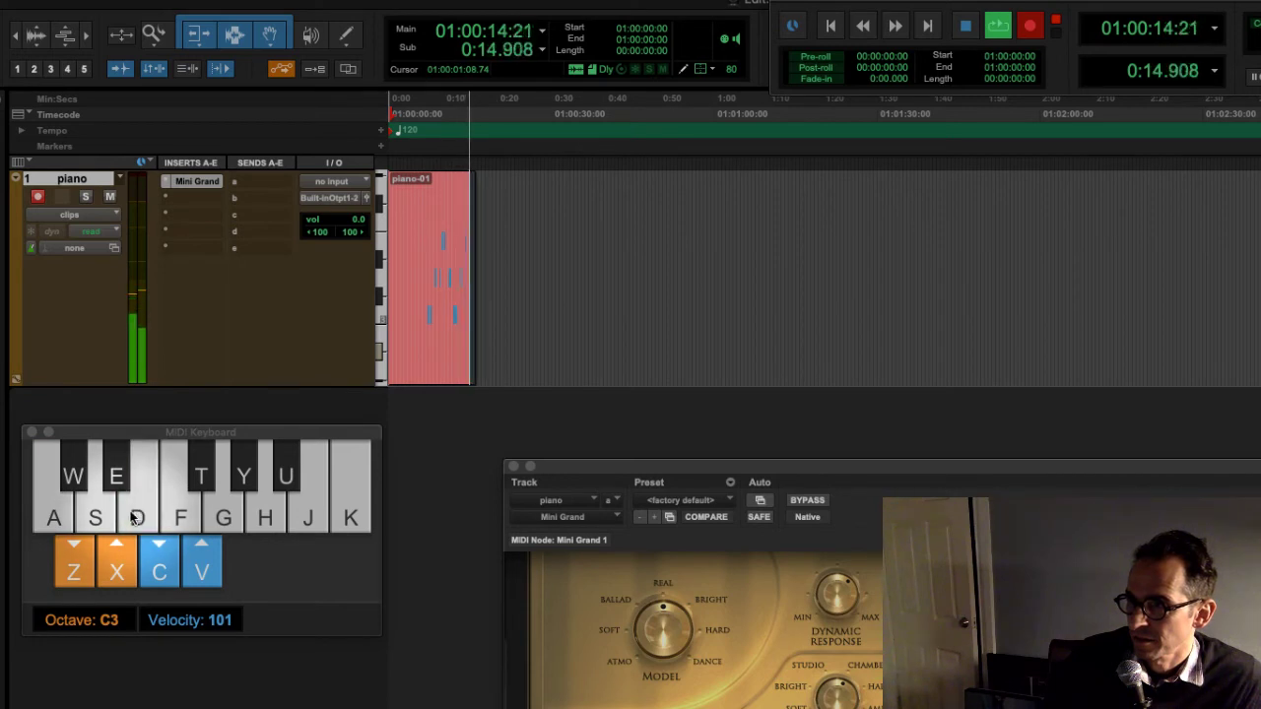
key("s")
key("f")
key("t")
key("t")
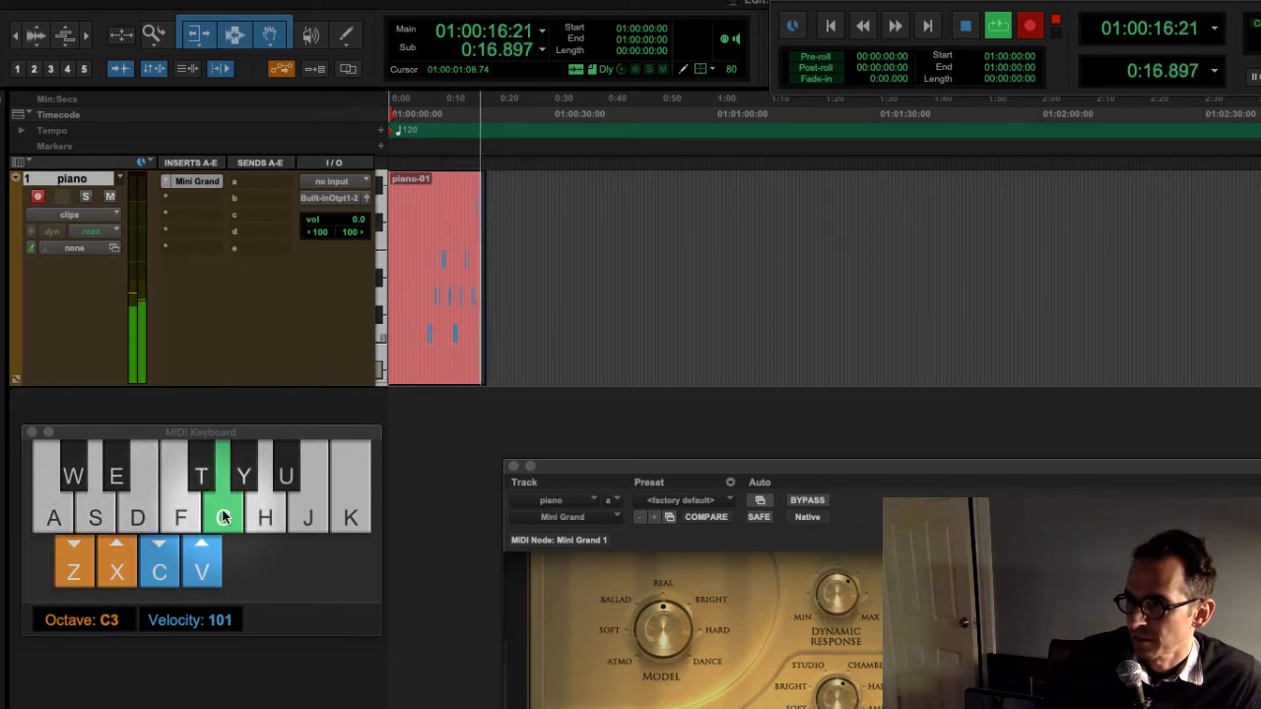
key("f")
key("h")
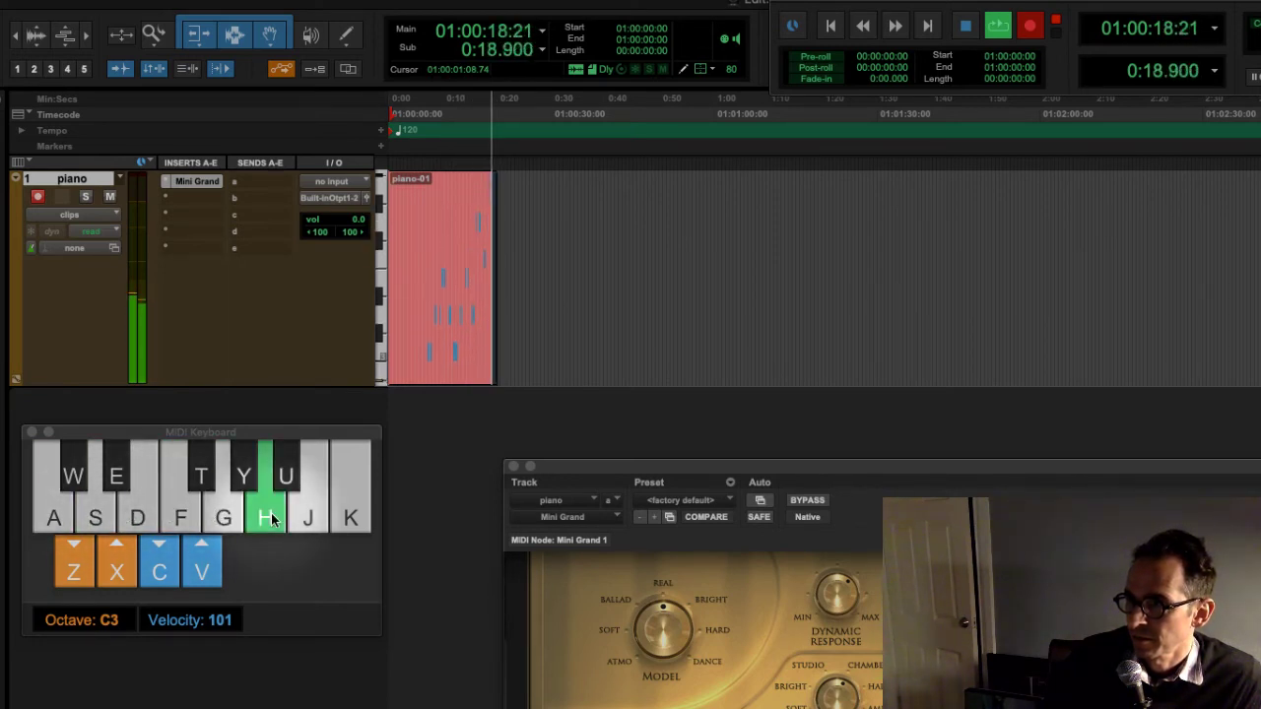
key("g")
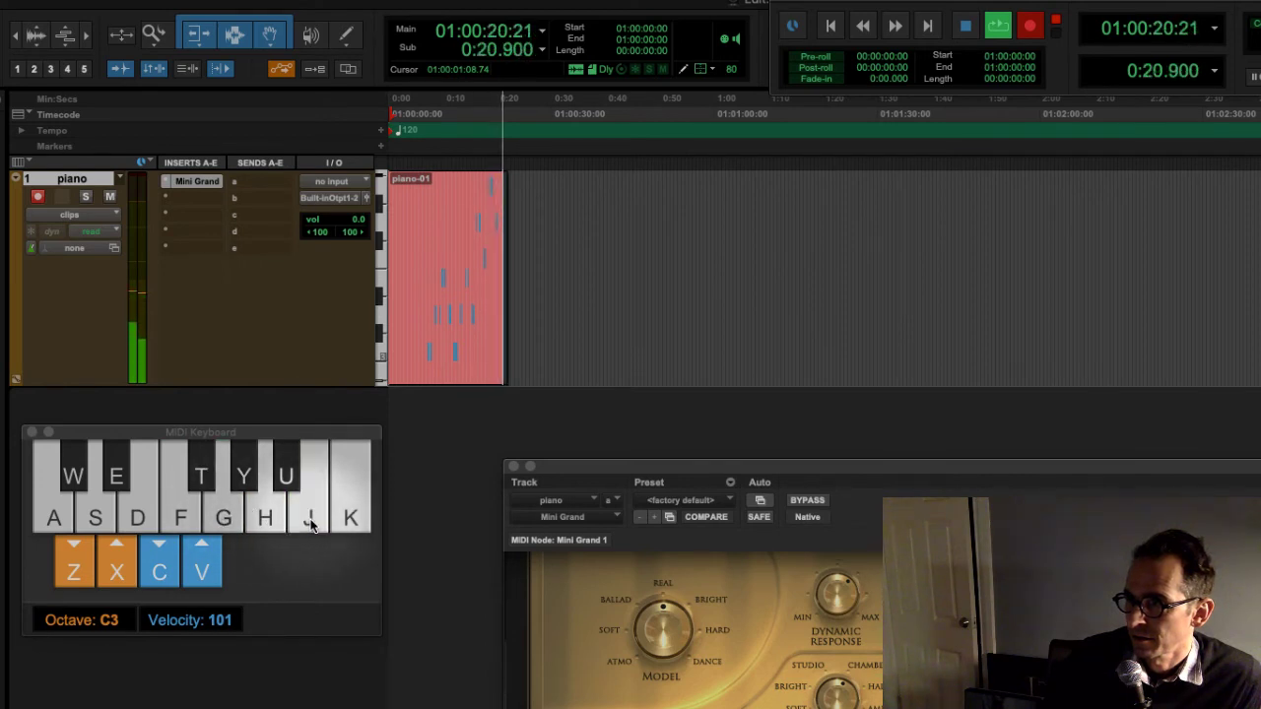
key("k")
key("k")
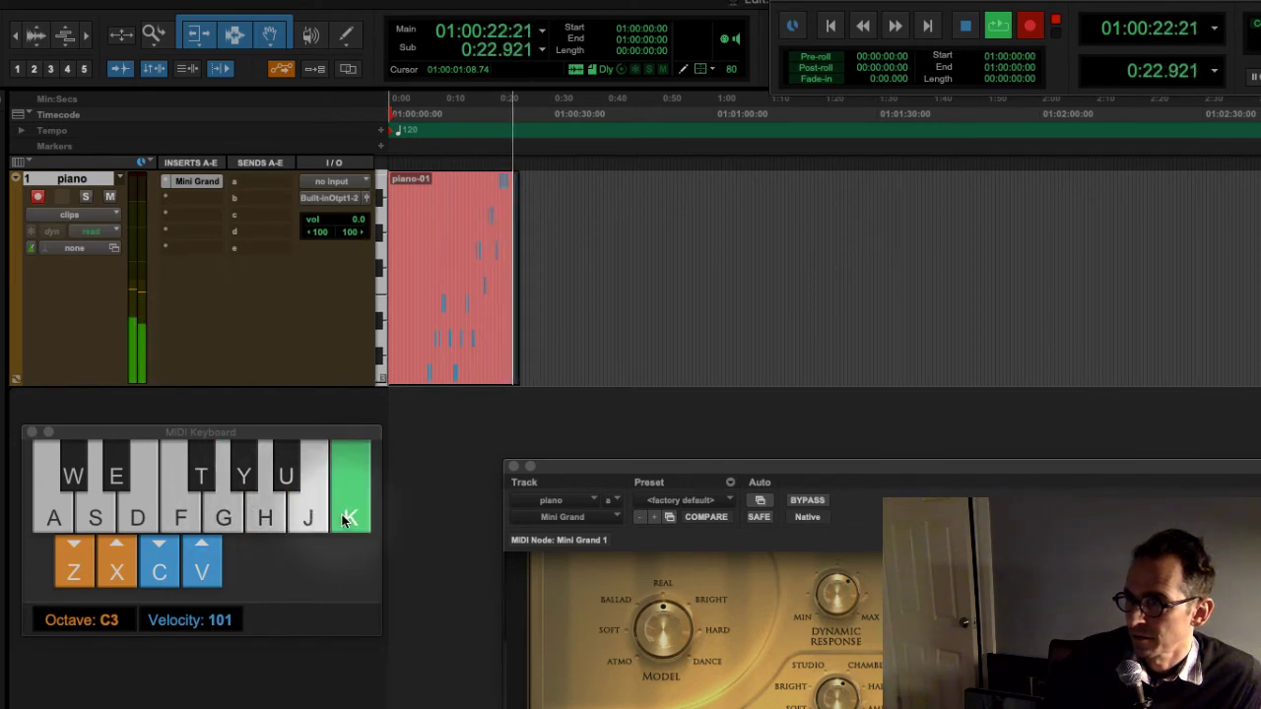
Stop recording to finish piano-01 and play it back from the start
left_click(969, 26)
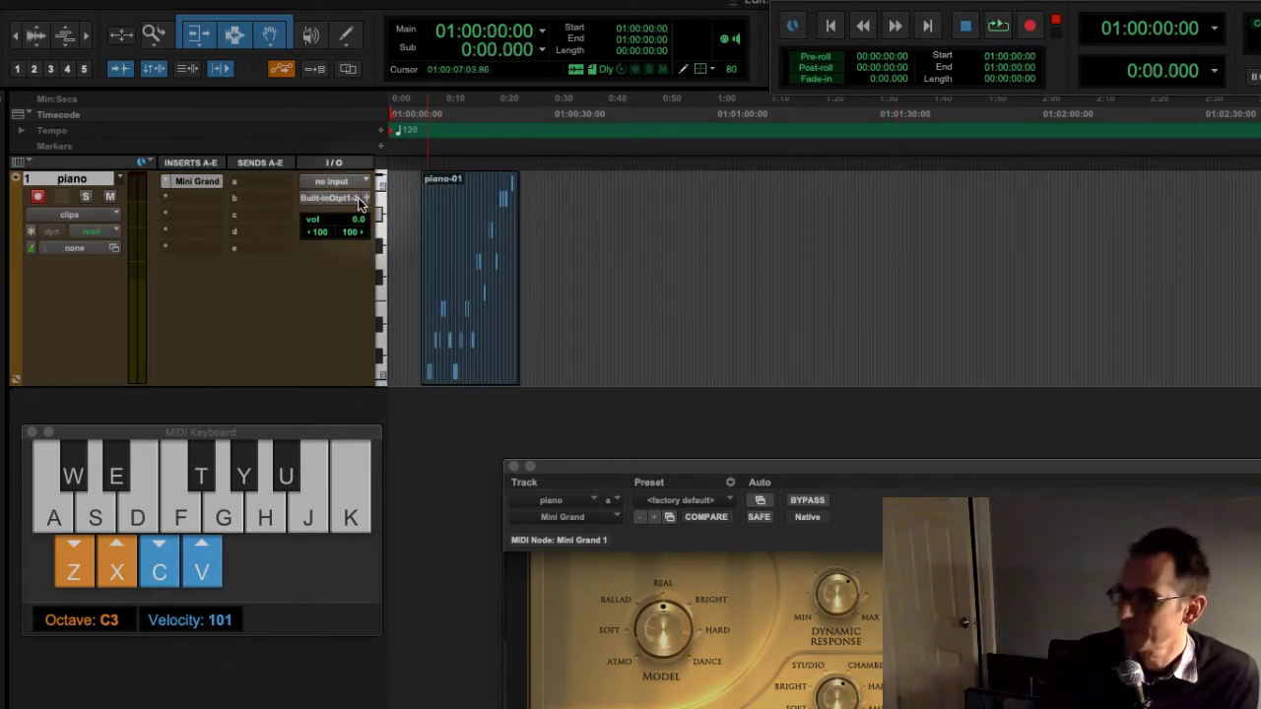
key("space")
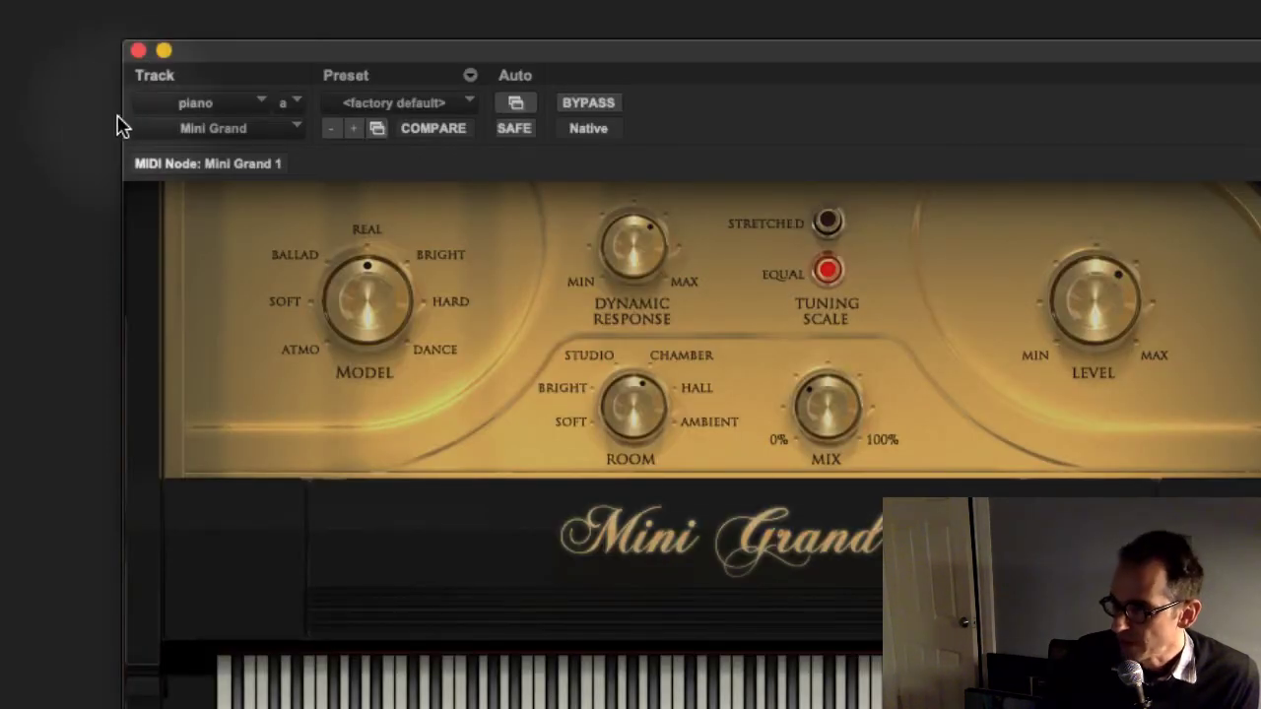
Swap the track's instrument to DB-33 (stereo) and set the playback position
left_click(225, 136)
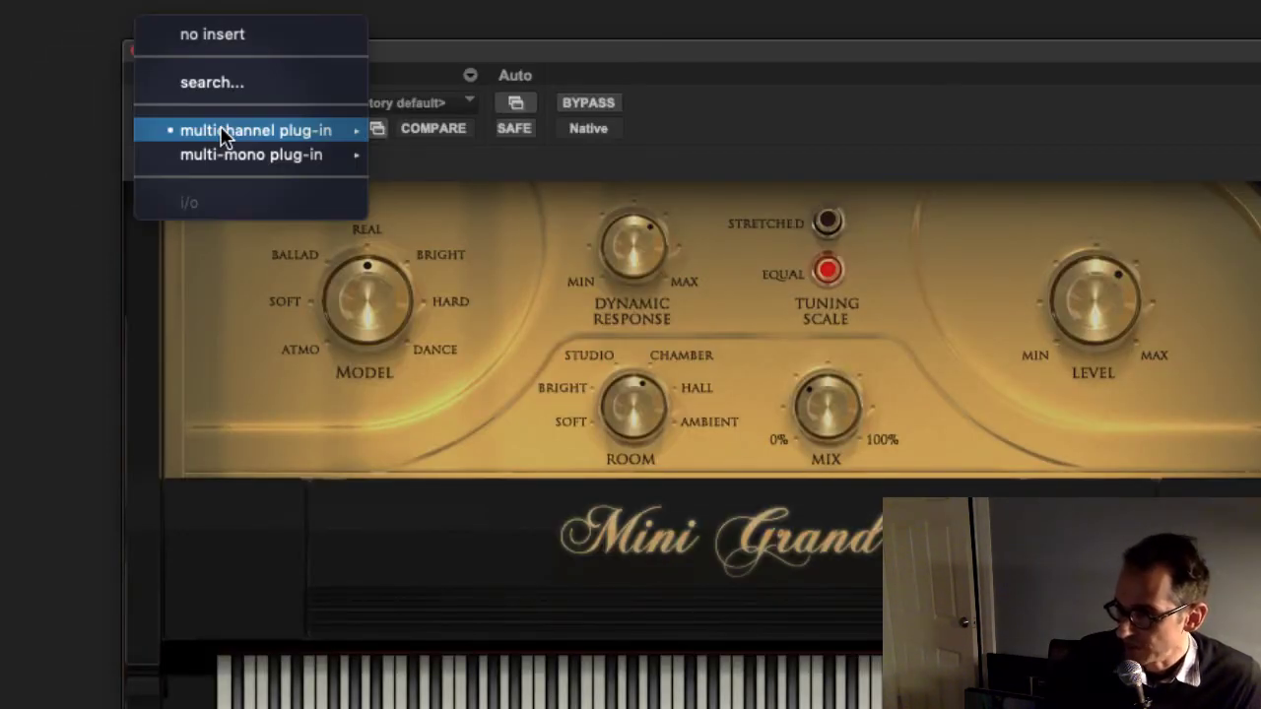
mouse_move(225, 132)
mouse_move(567, 382)
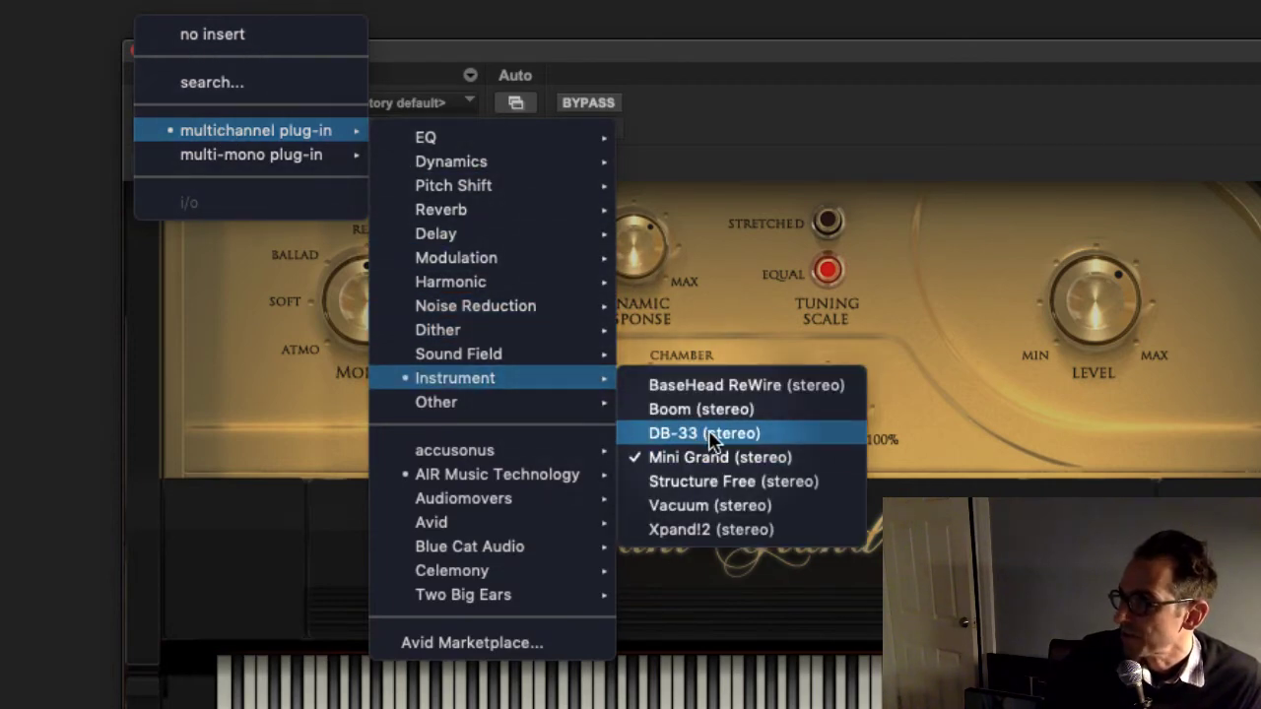
key("Escape")
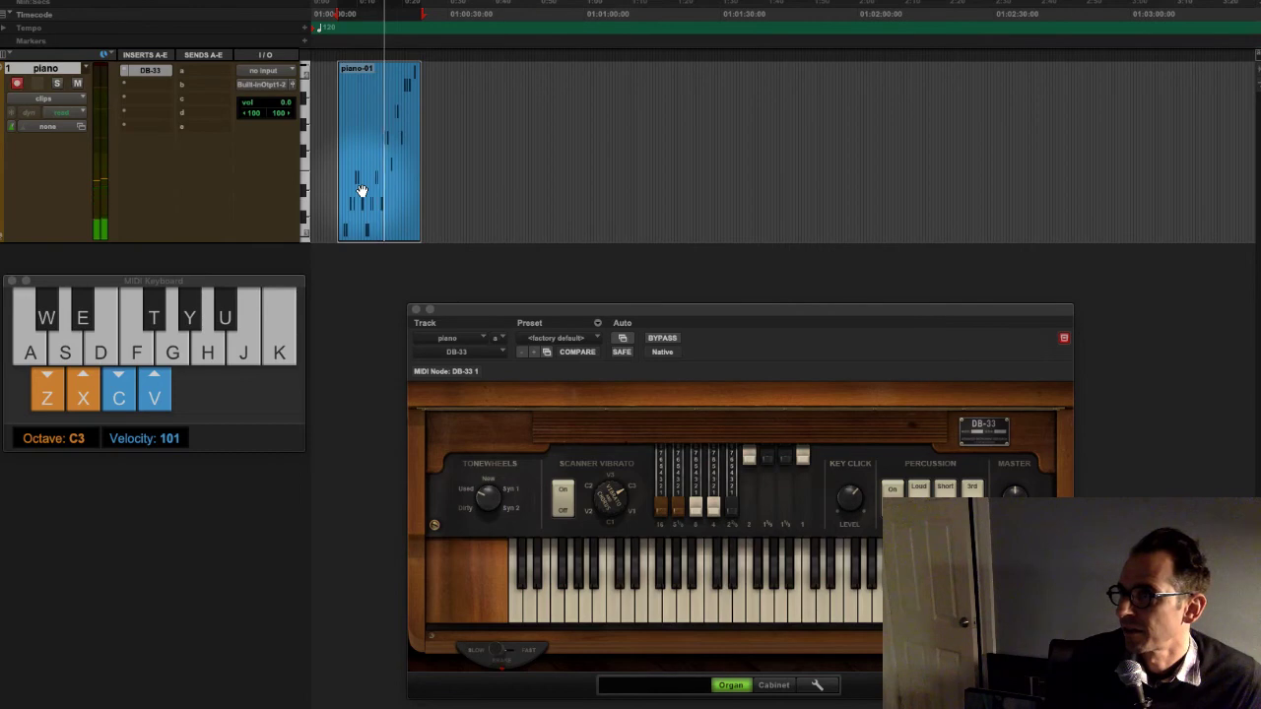
left_click(362, 190)
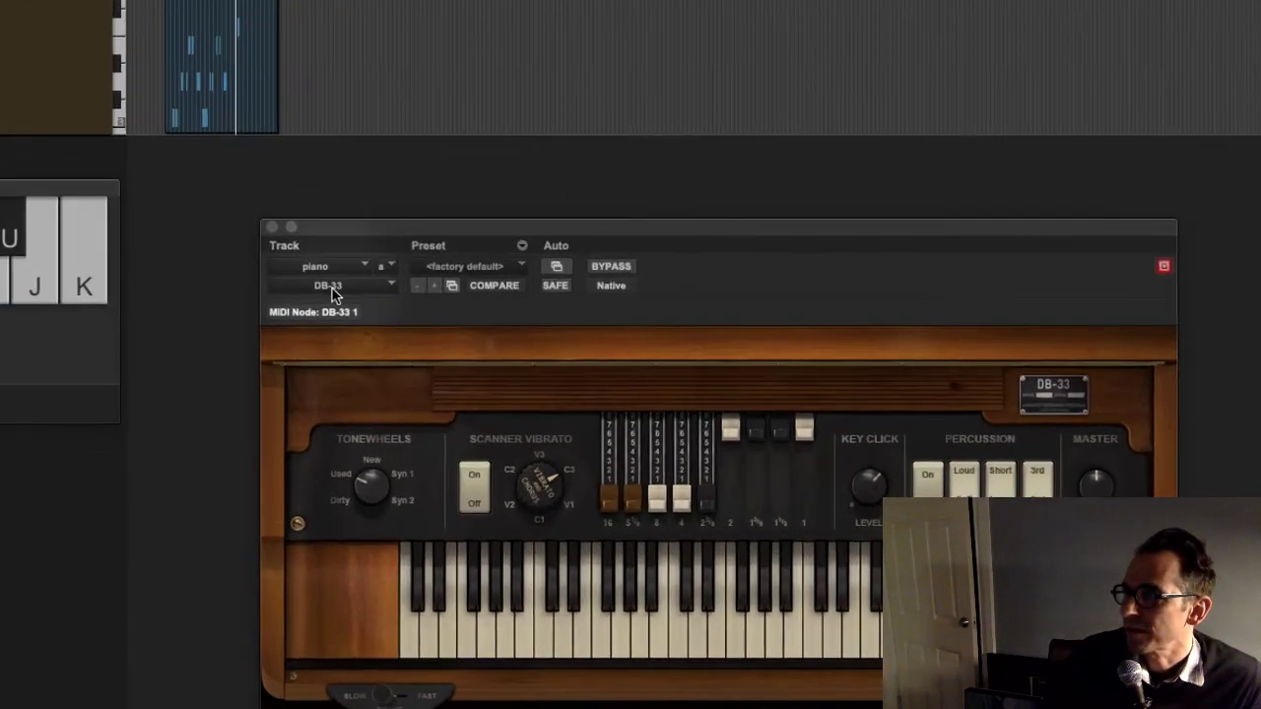
Swap the instrument to Vacuum and play the clip through it
left_click(456, 352)
mouse_move(524, 346)
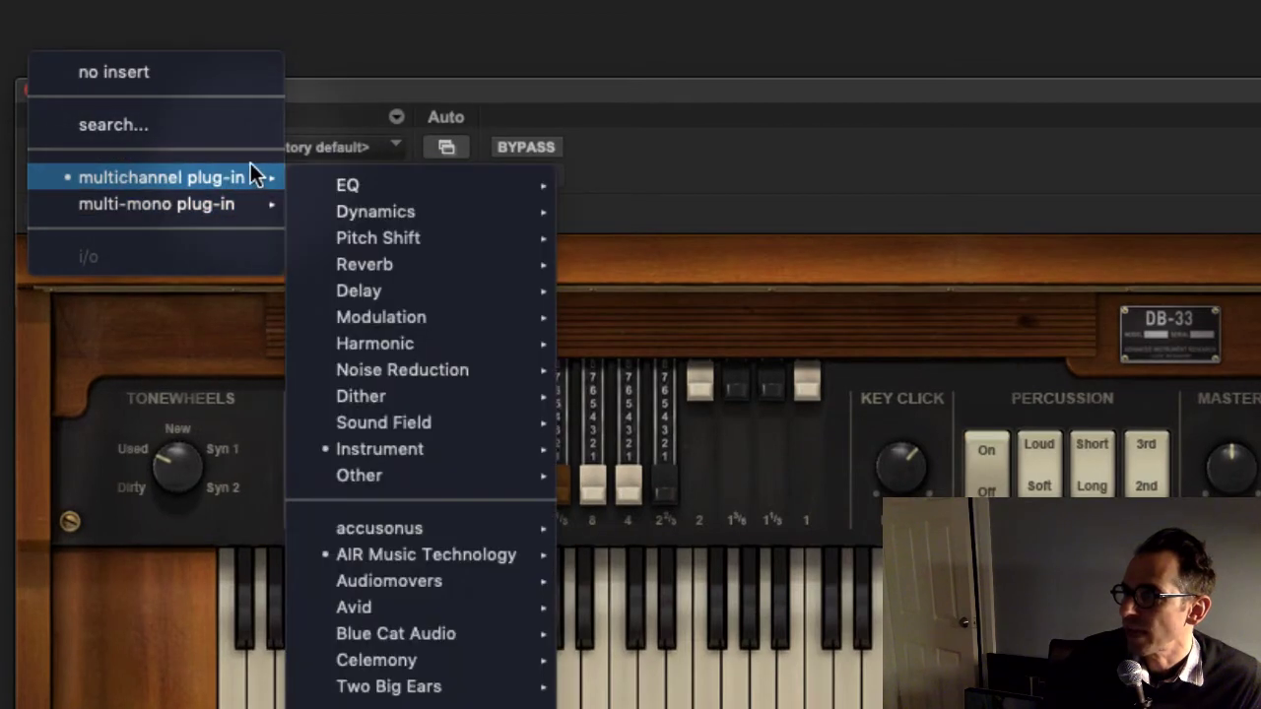
mouse_move(510, 450)
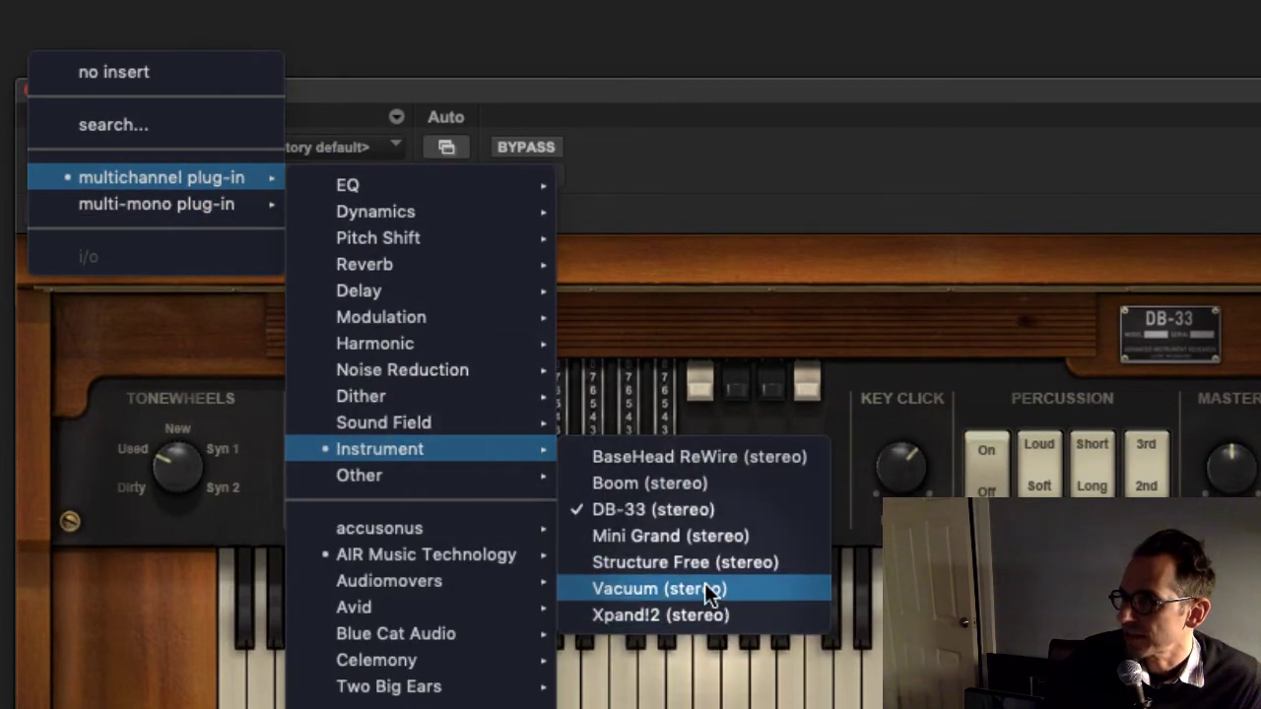
left_click(730, 589)
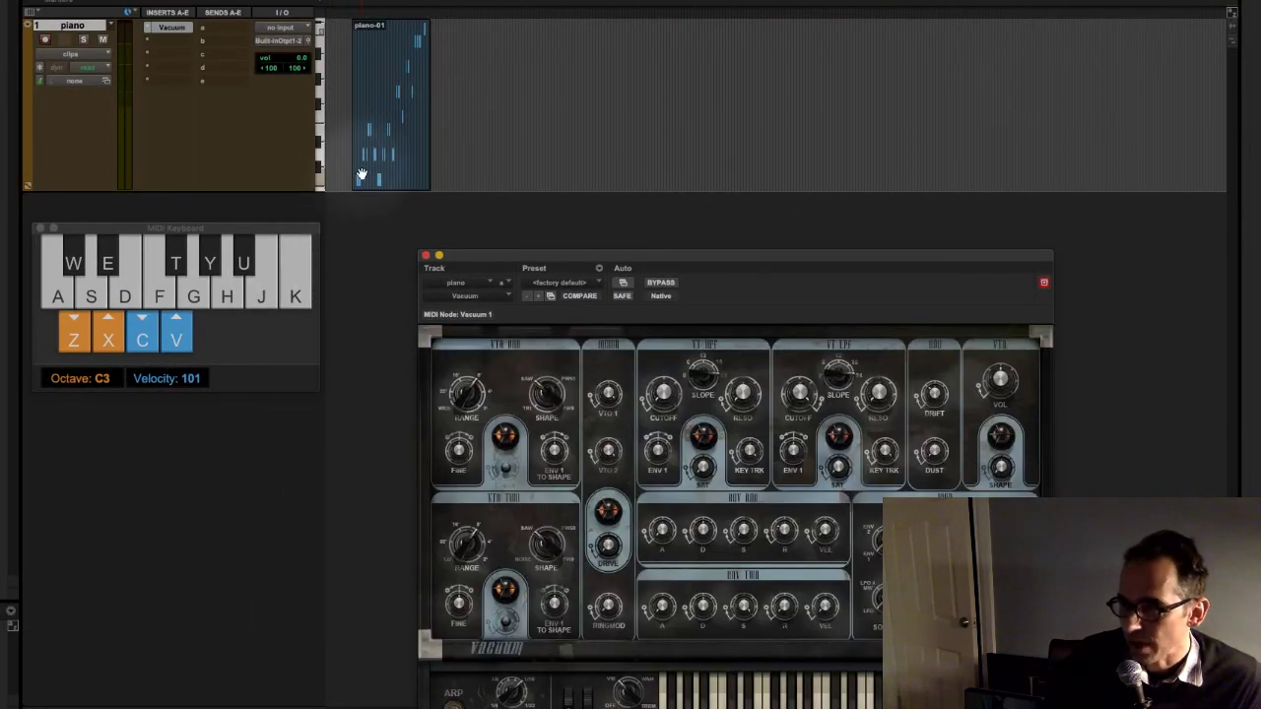
key("space")
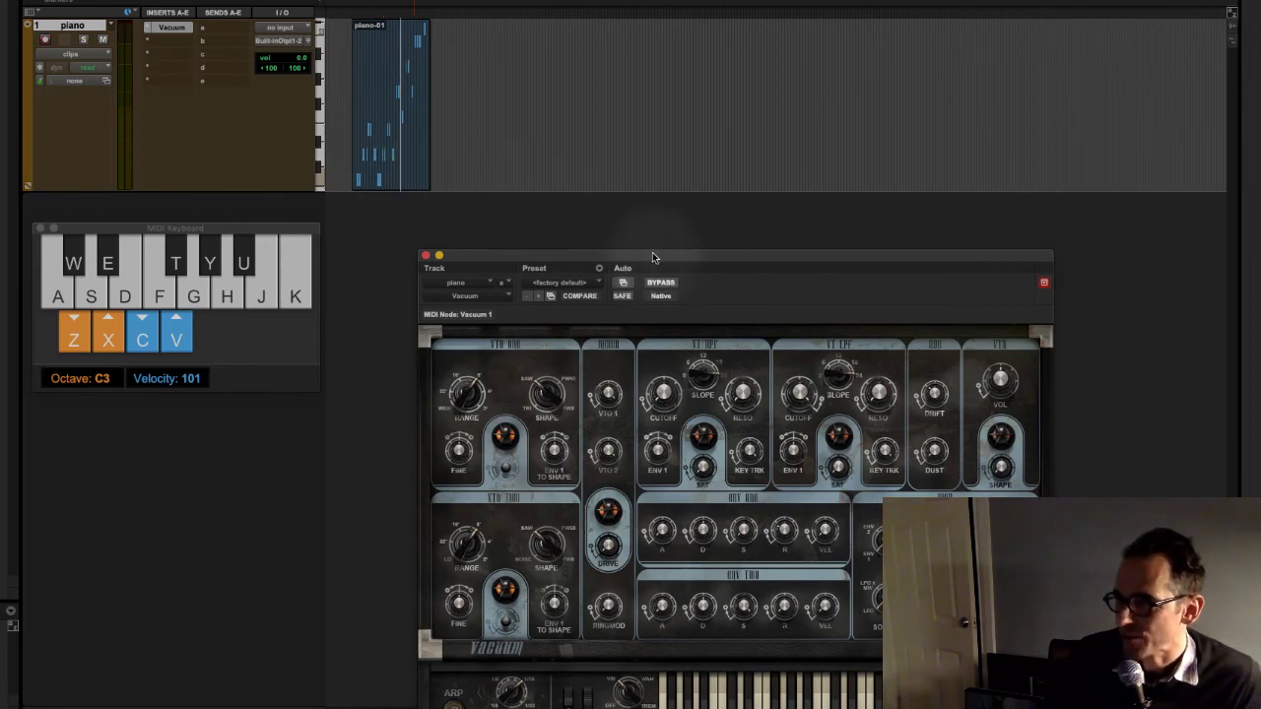
Move the Vacuum window out of the way and play back piano-01
left_click_drag(638, 259, 707, 37)
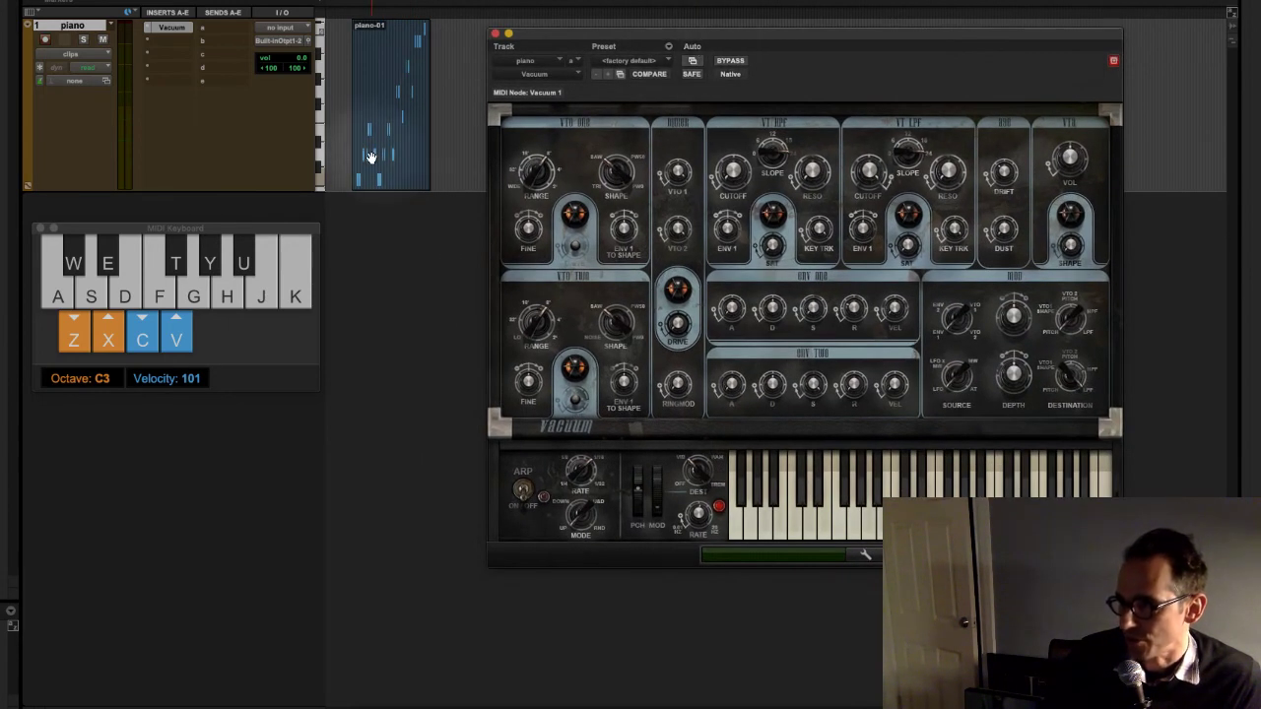
left_click(409, 161)
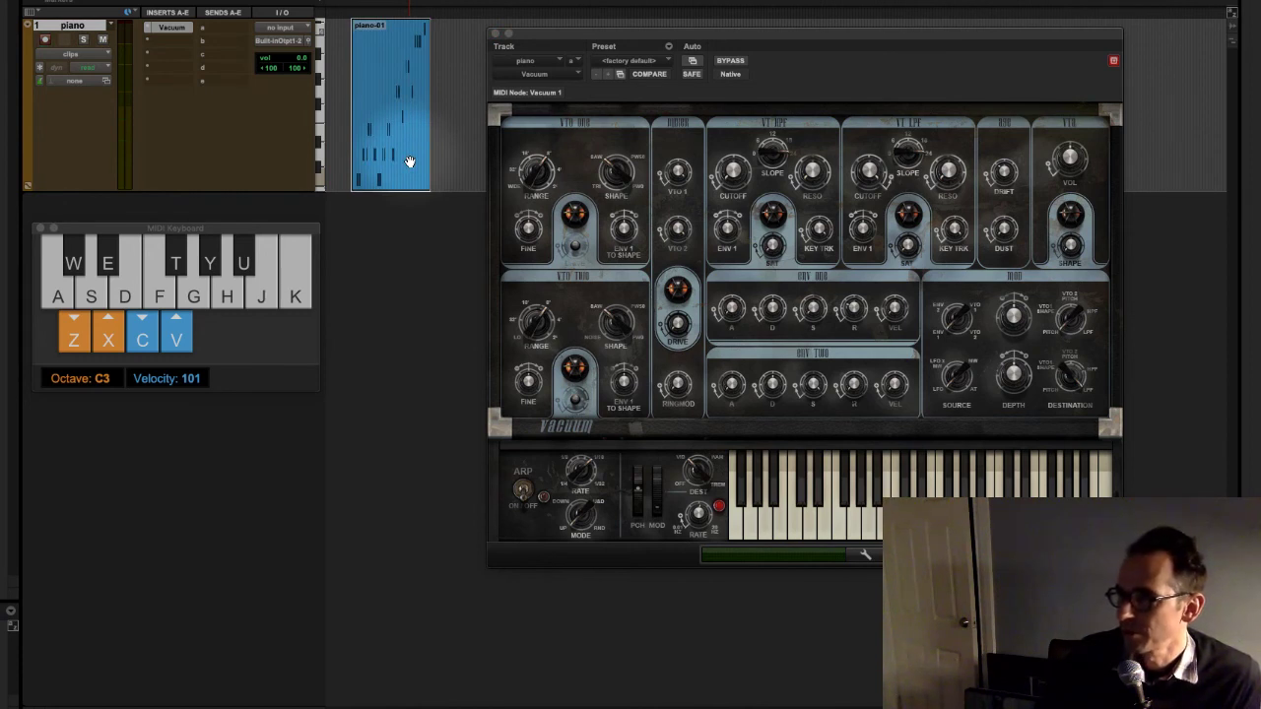
key("space")
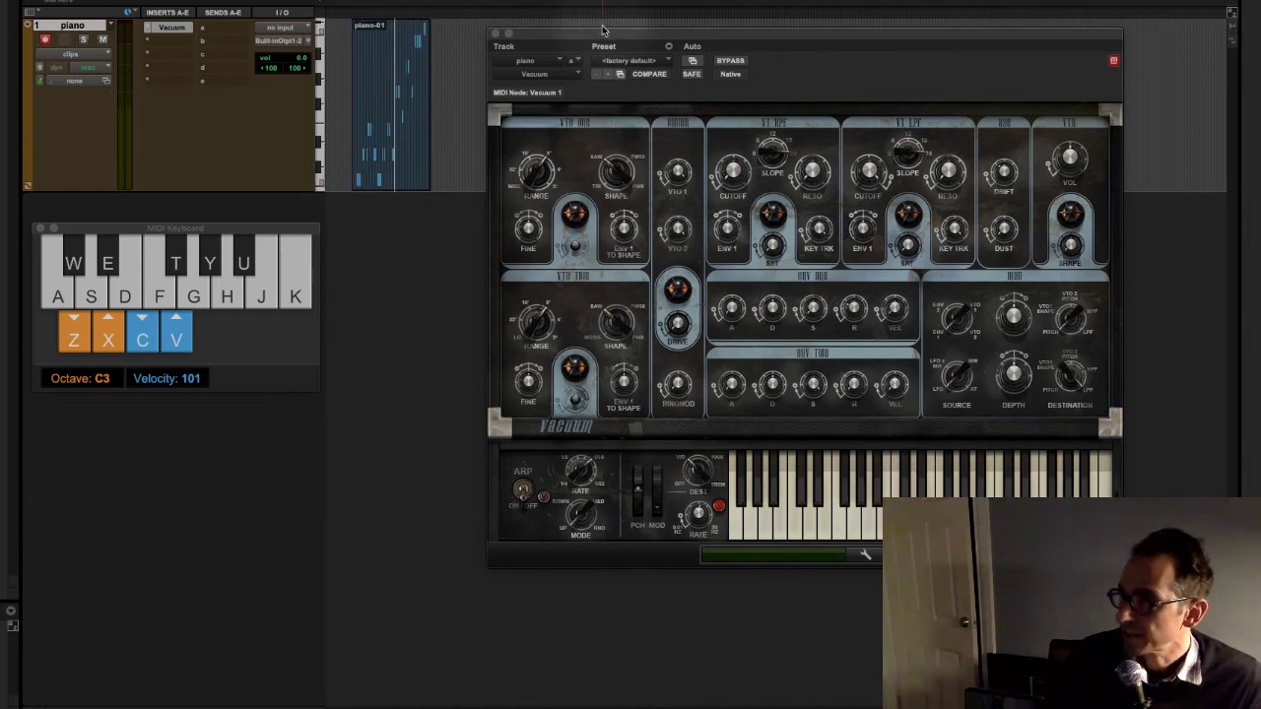
left_click_drag(603, 31, 537, 218)
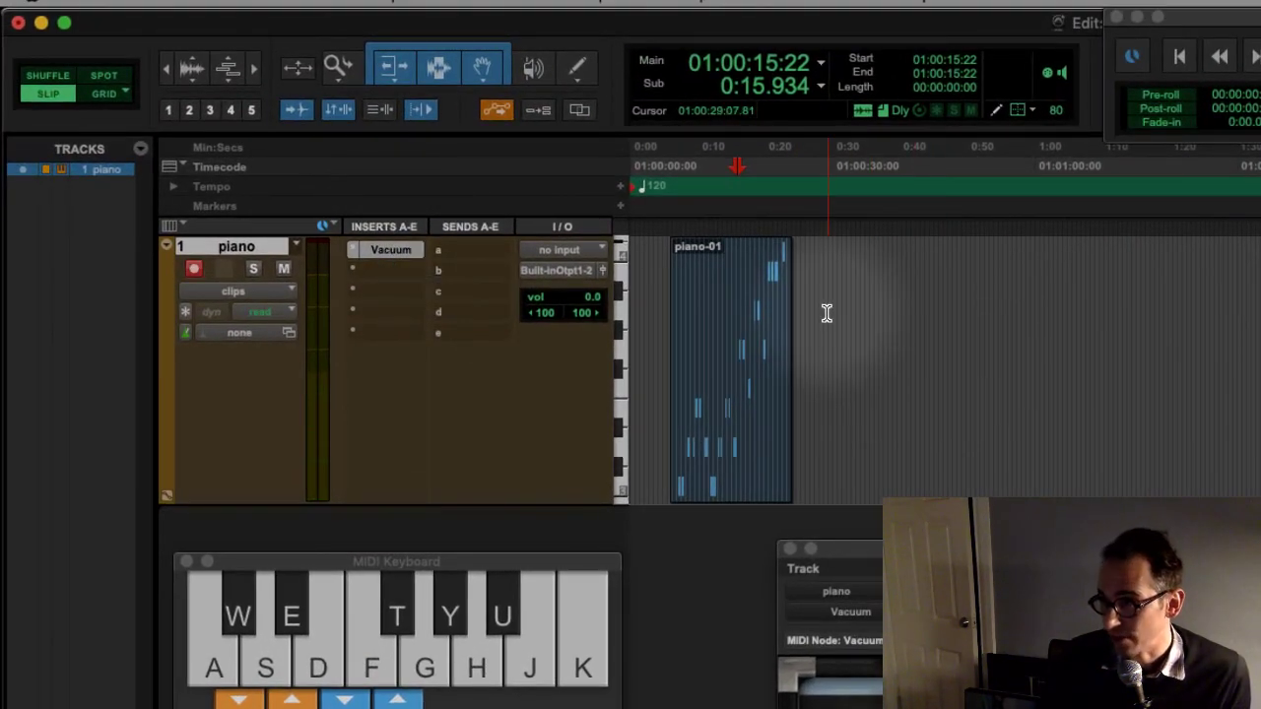
Select the empty range after piano-01 and play test notes through Vacuum
left_click_drag(830, 315, 1184, 311)
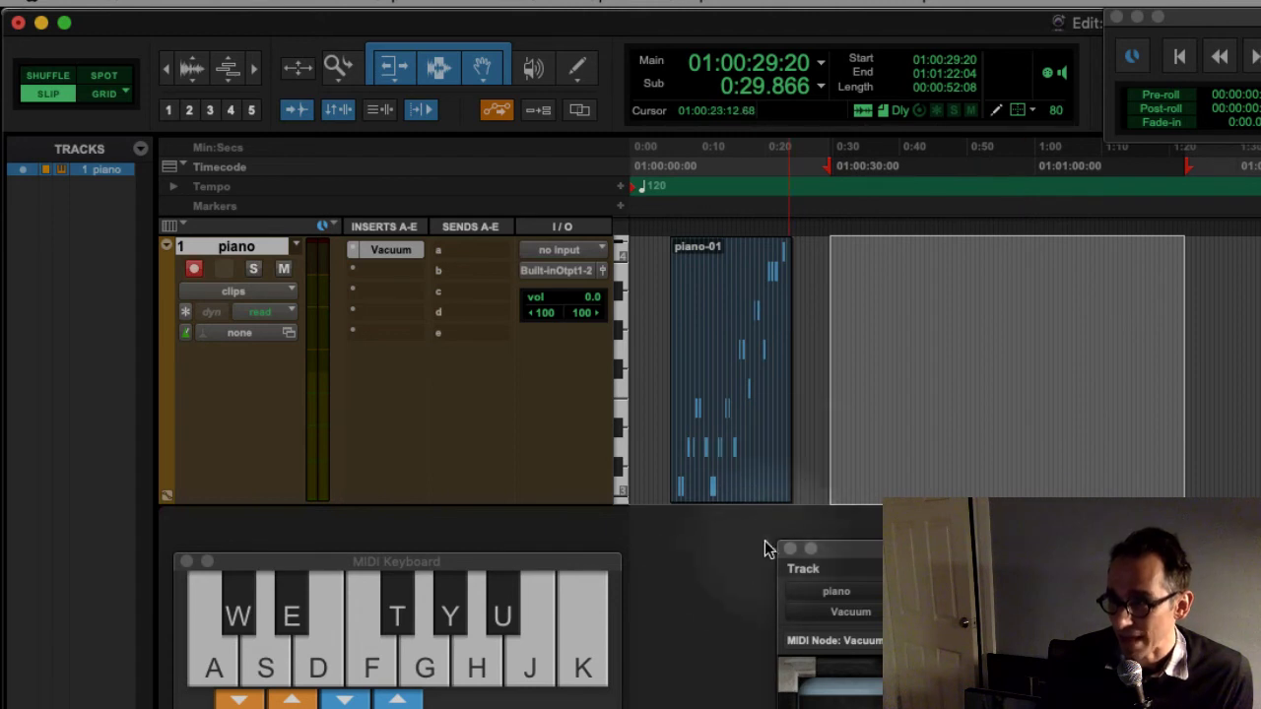
key("a")
key("s")
key("d")
key("f")
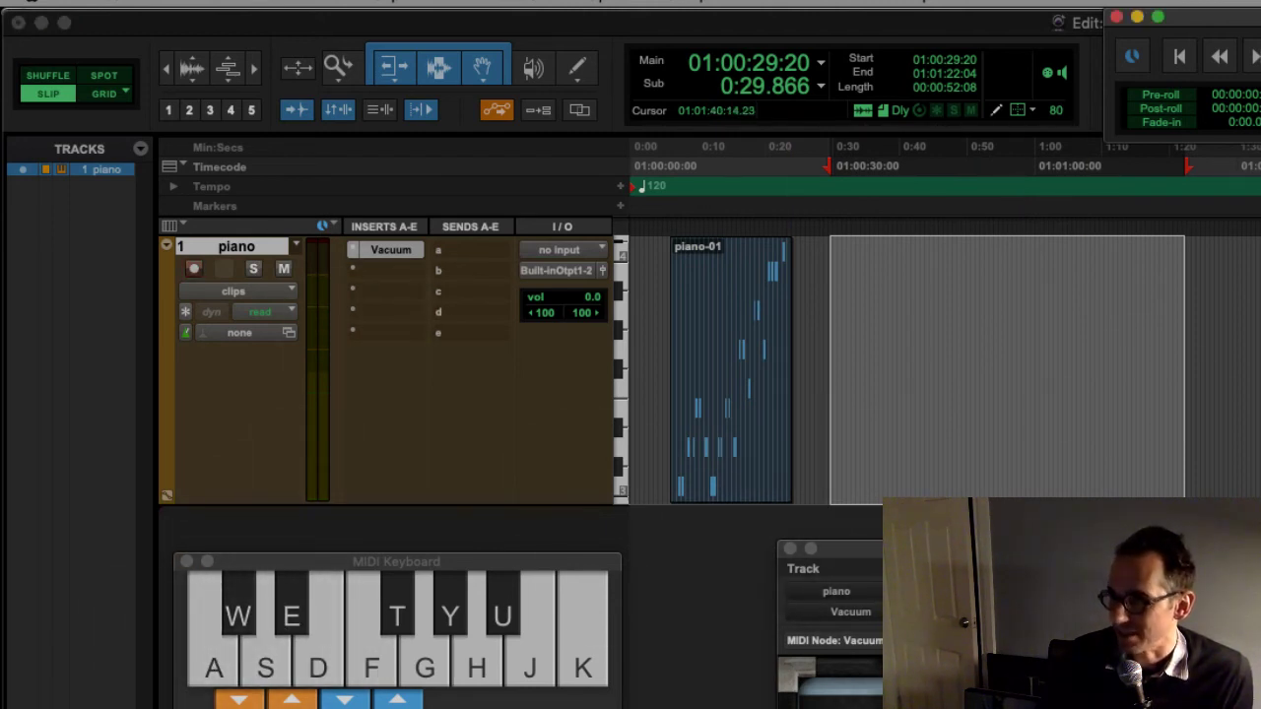
Arm the track and record a short melody from the MIDI Keyboard window
key("shift+r")
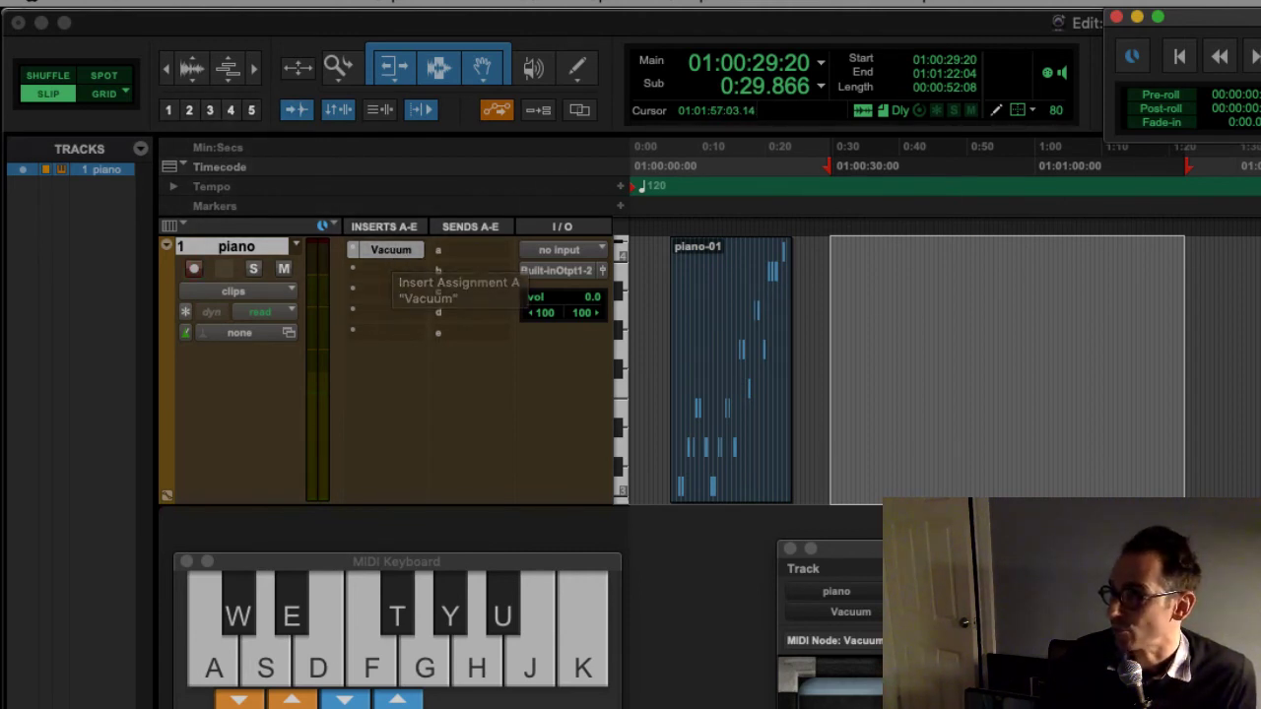
key("super+space")
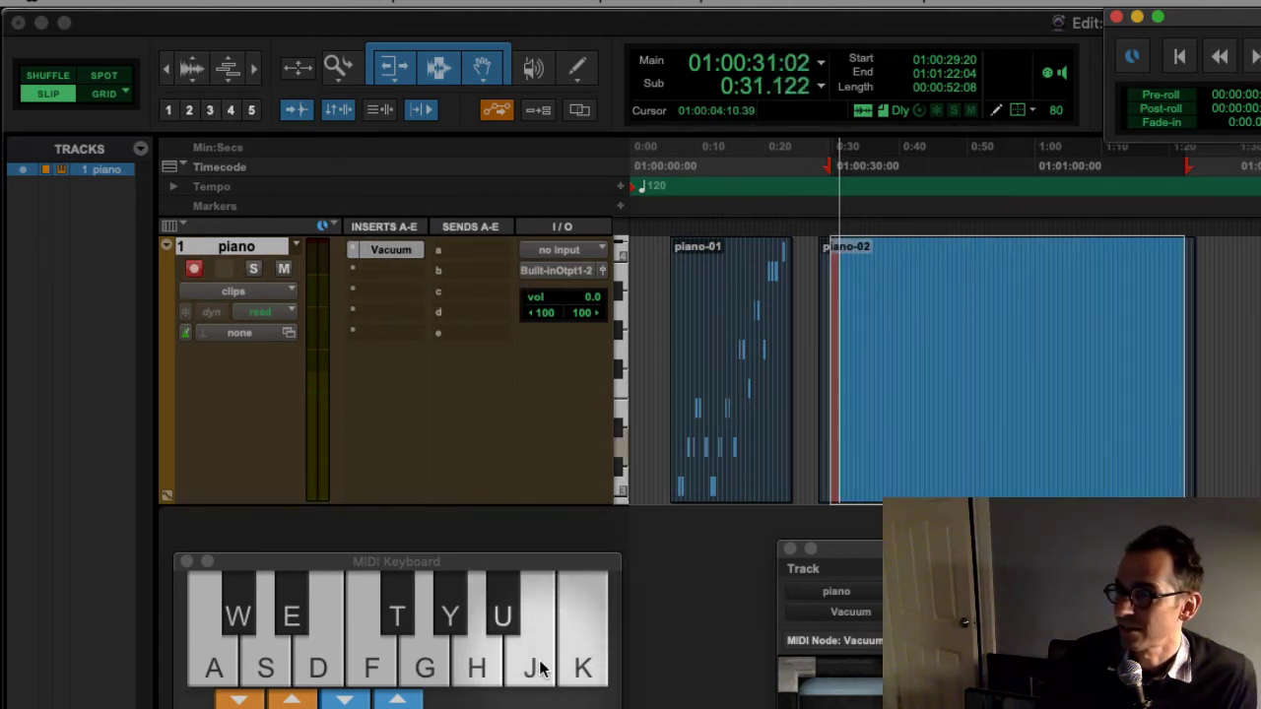
left_click(540, 668)
left_click(540, 668)
left_click(585, 664)
left_click(591, 665)
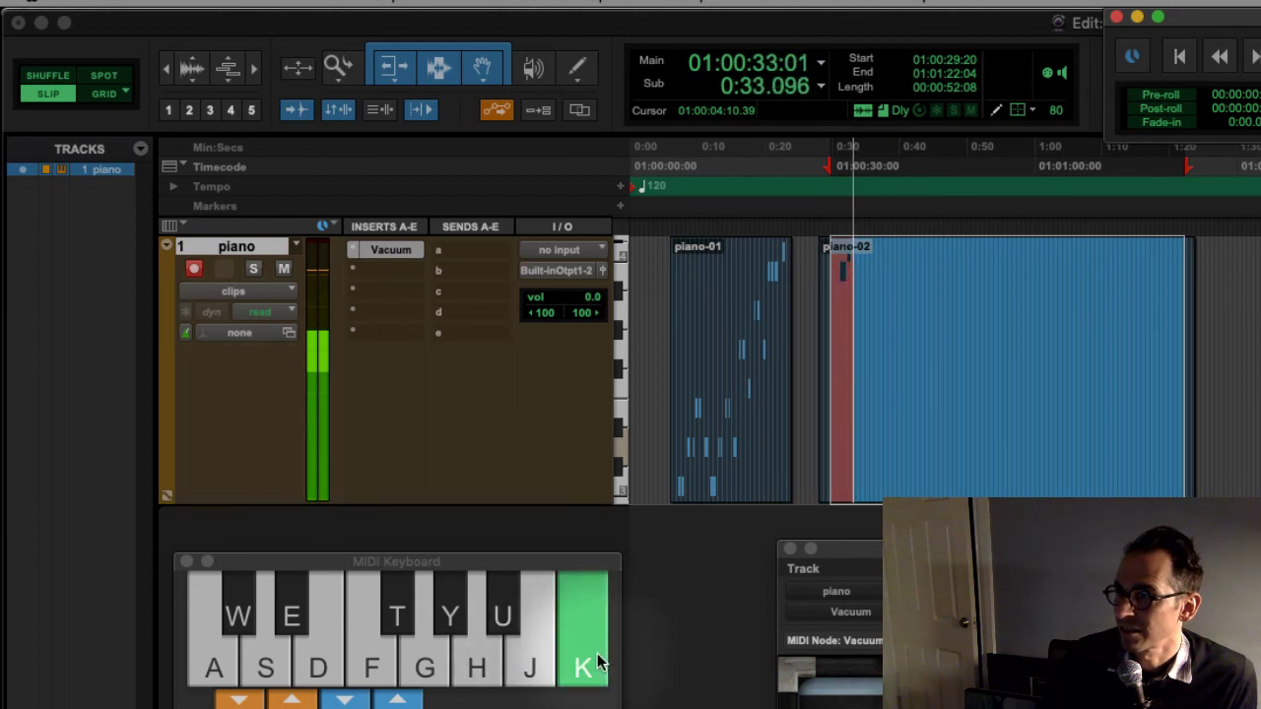
left_click(599, 665)
left_click(537, 665)
left_click(587, 666)
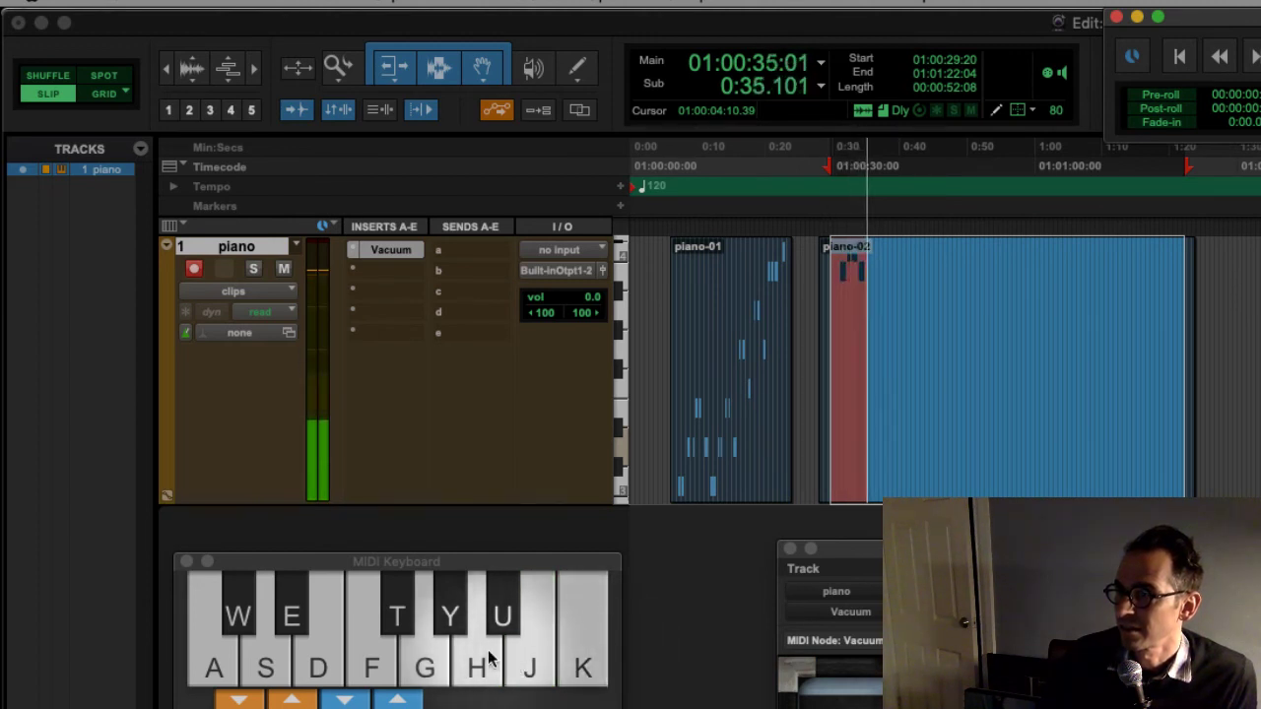
left_click(481, 660)
left_click(489, 658)
left_click(523, 664)
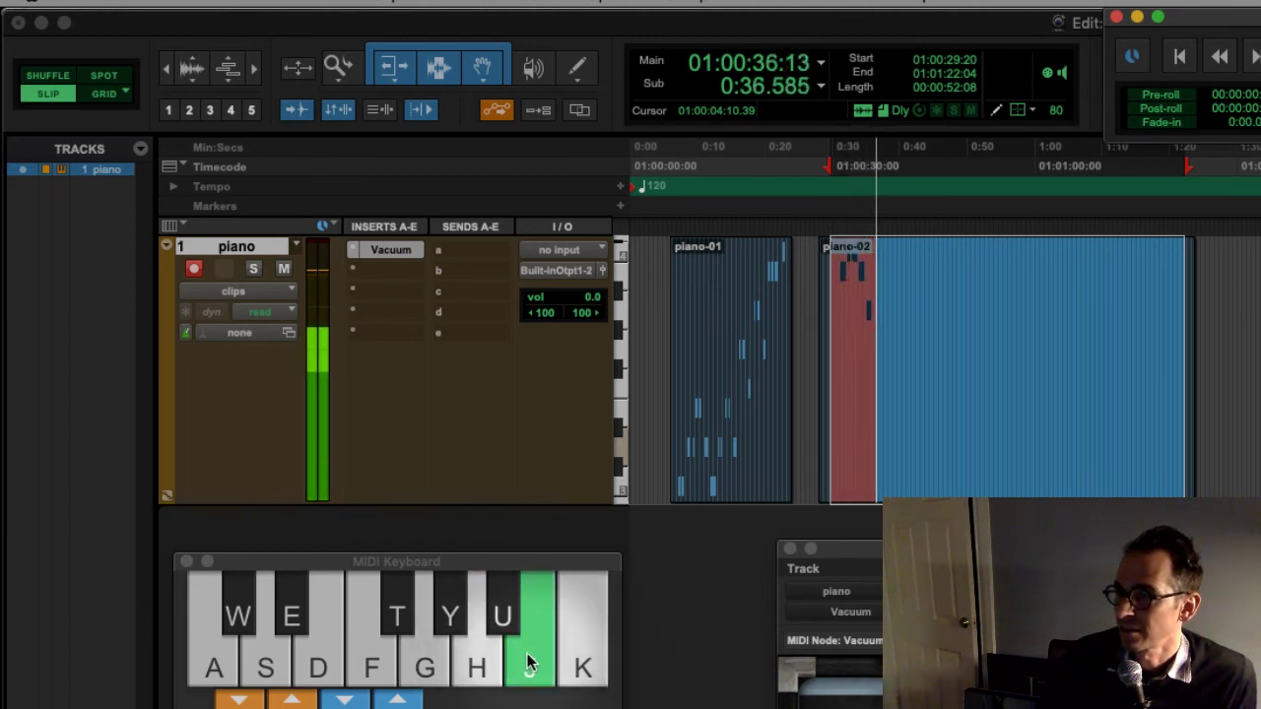
left_click(370, 680)
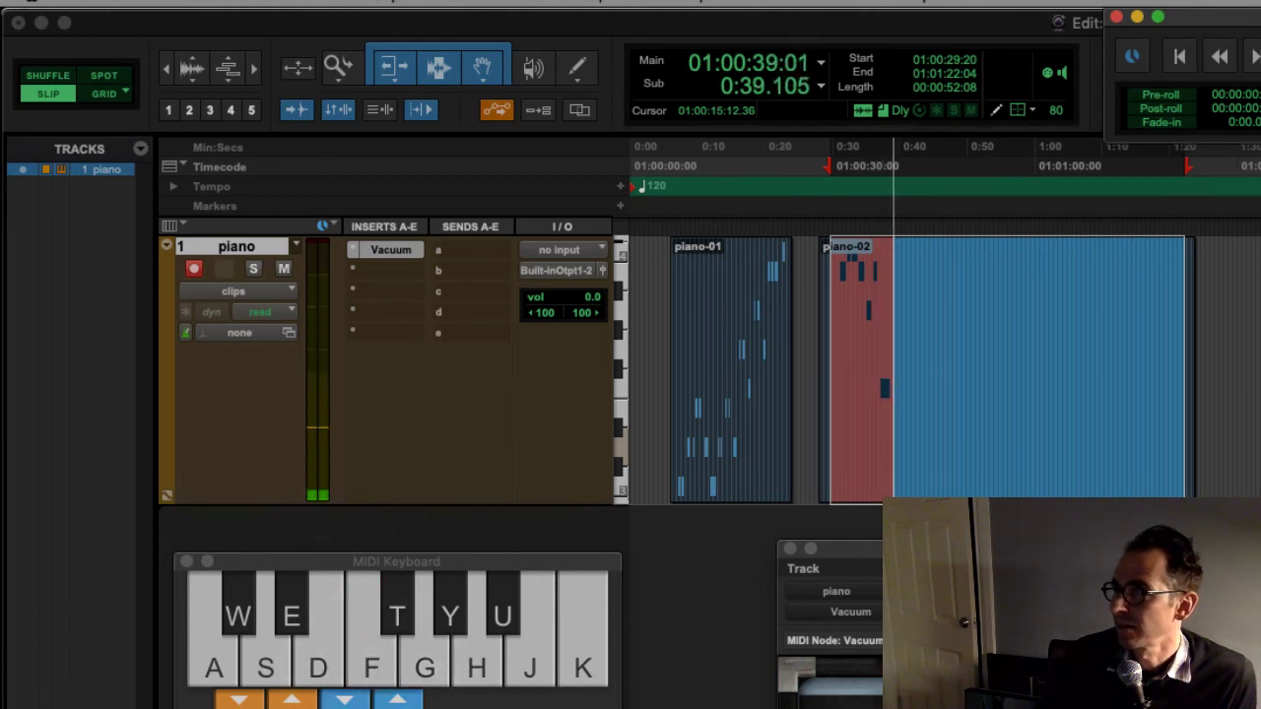
Stop recording, then select and play back the new piano-02 clip
key("space")
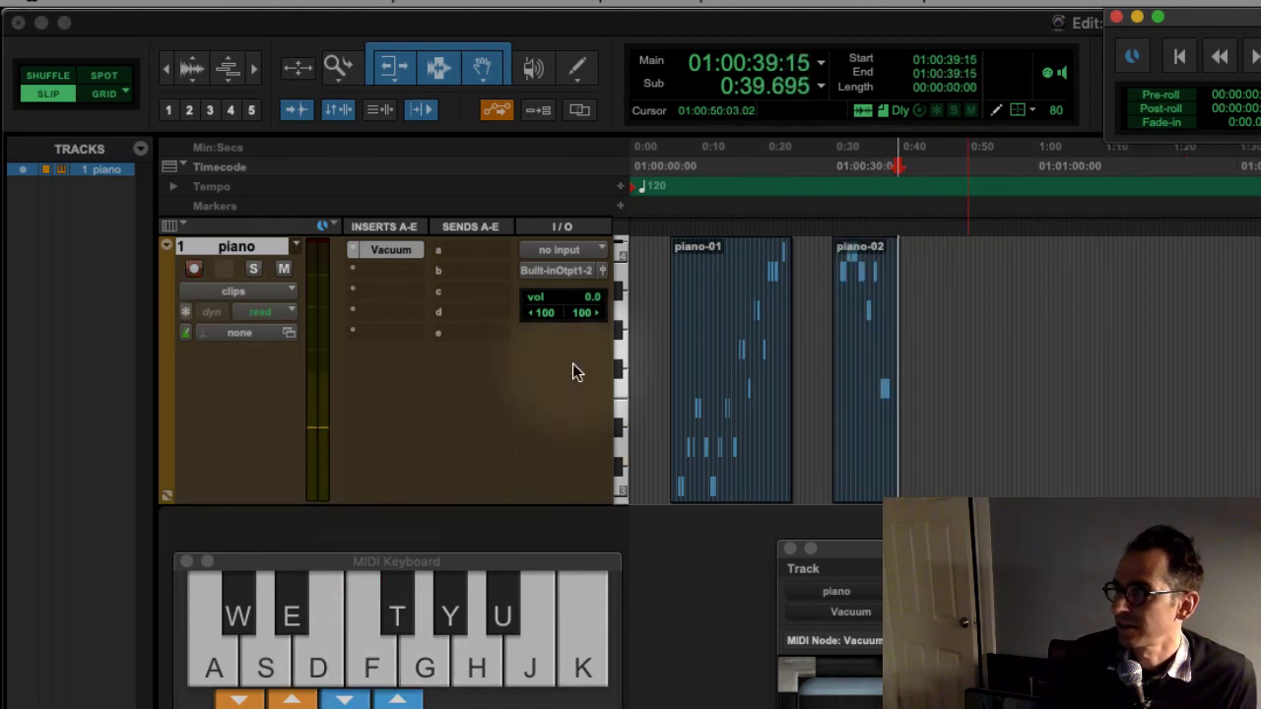
left_click(864, 416)
key("space")
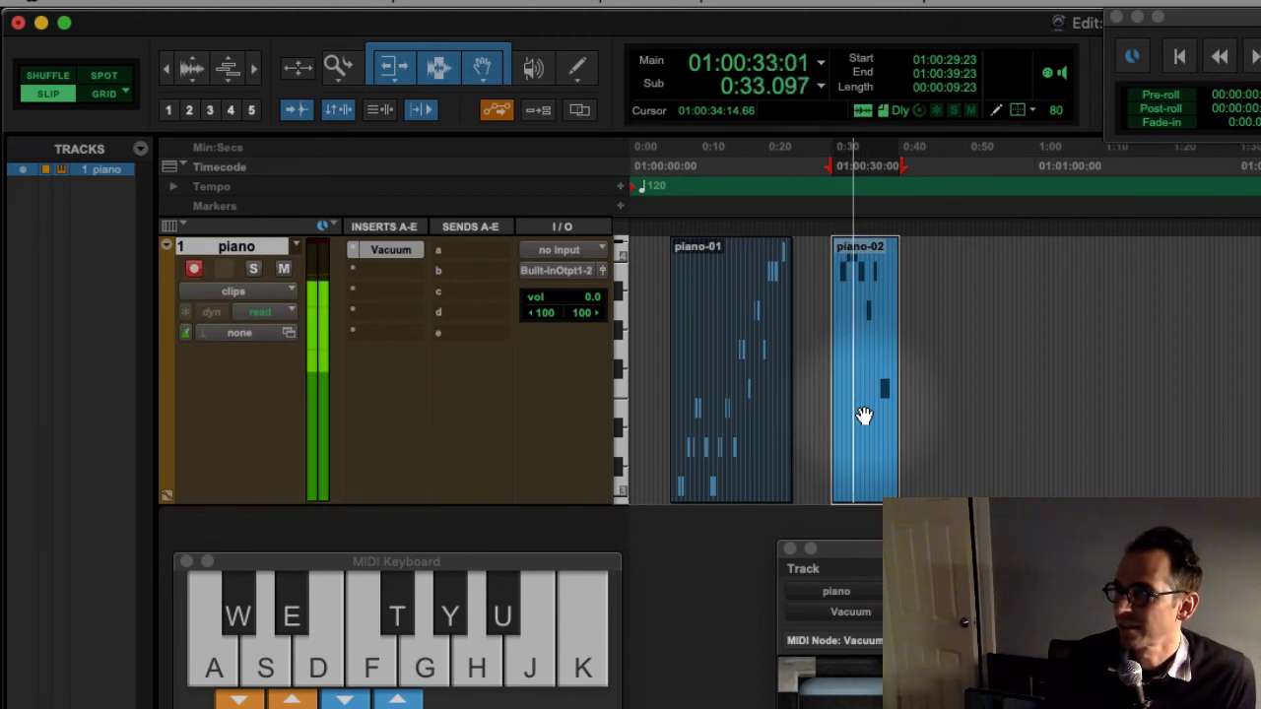
key("space")
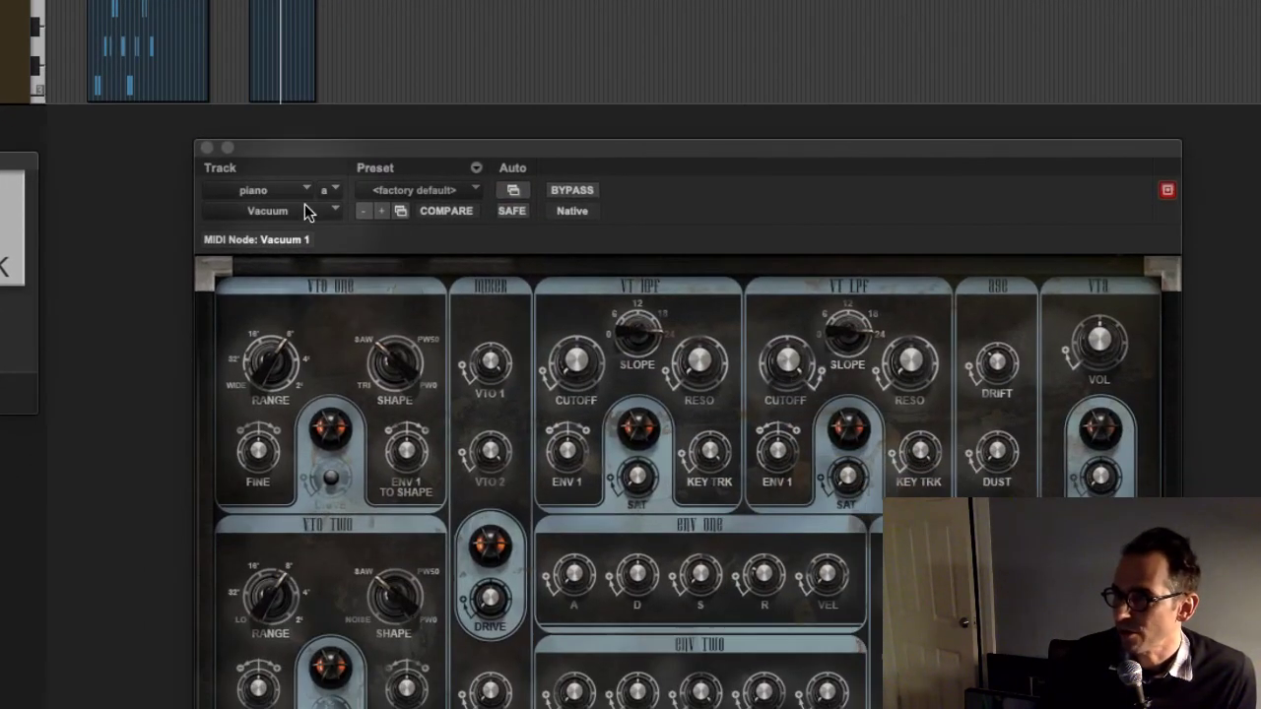
Replace Vacuum with Xpand!2 as the track's instrument
left_click(886, 609)
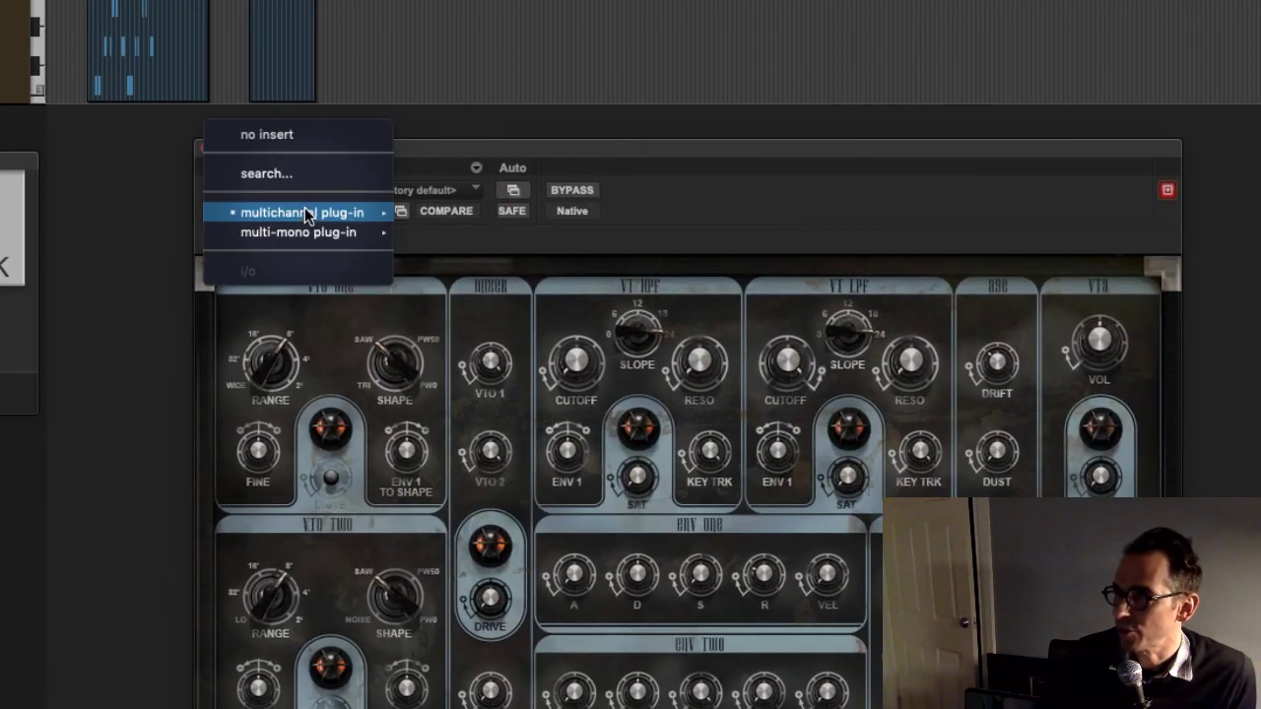
mouse_move(305, 216)
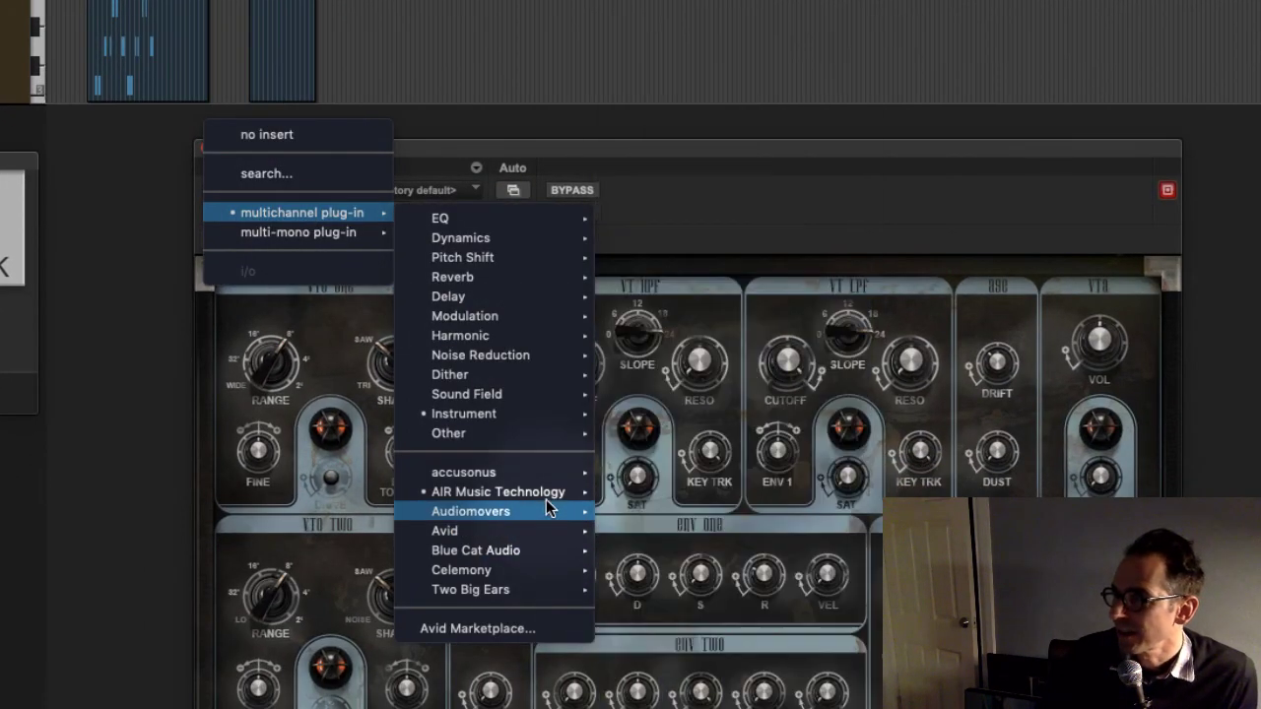
mouse_move(519, 422)
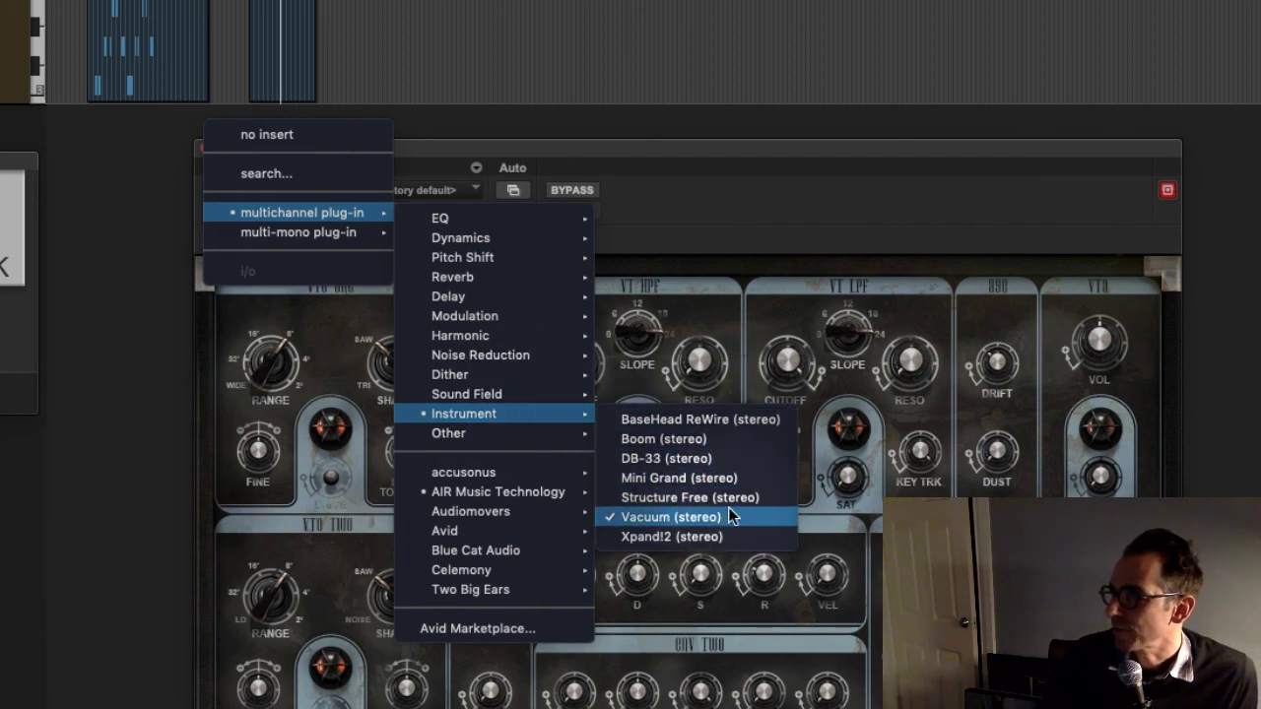
left_click(730, 532)
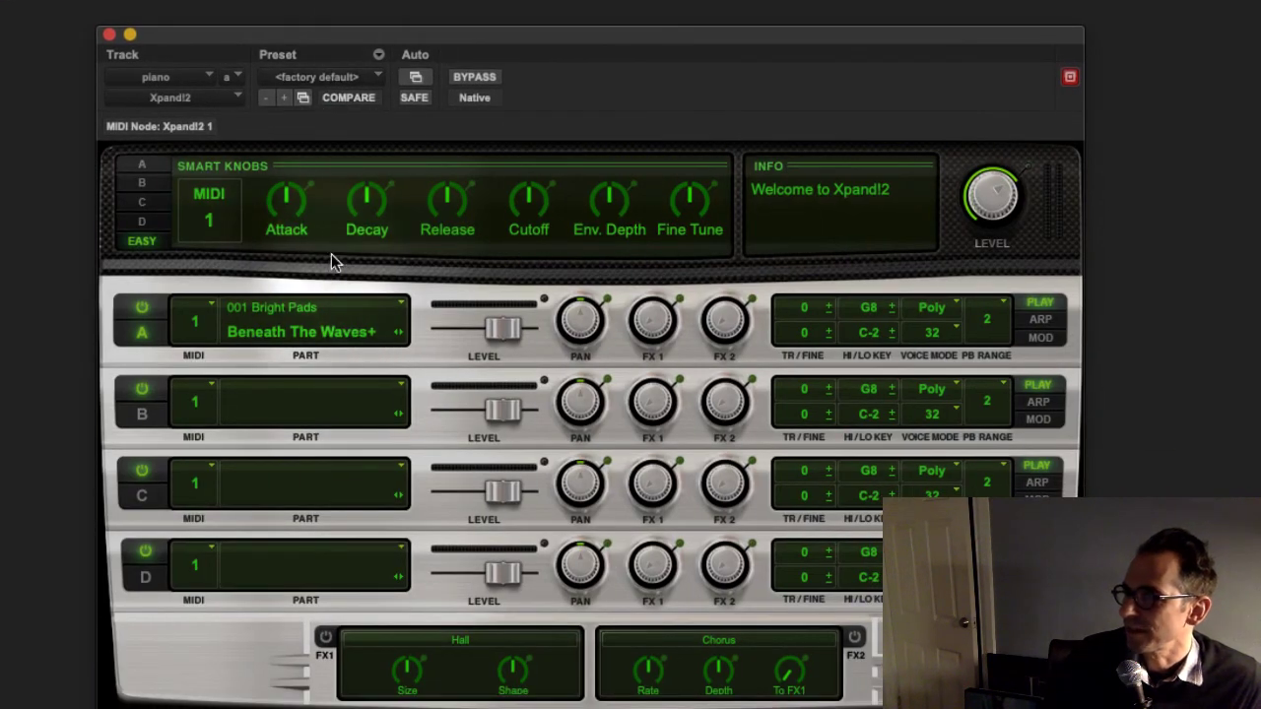
Browse the Xpand!2 preset menu to 18 Brass + Woodwind > +23 Baritone Sax
left_click(316, 76)
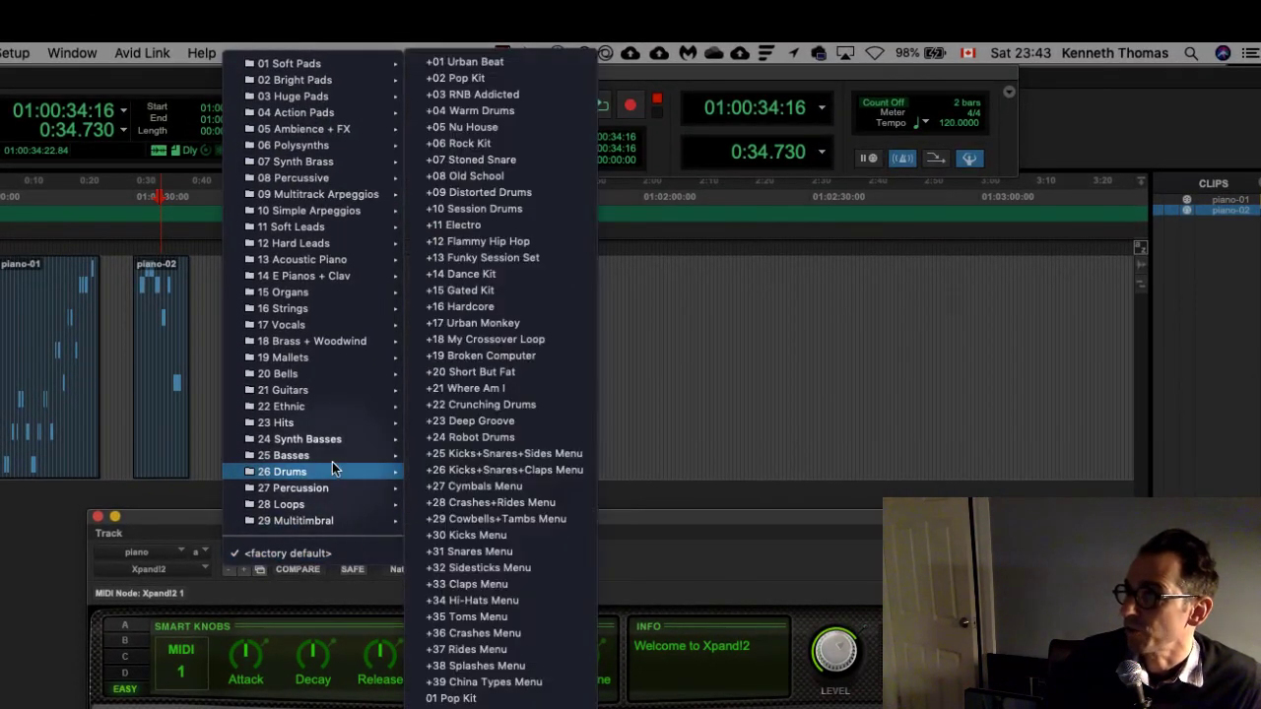
mouse_move(313, 383)
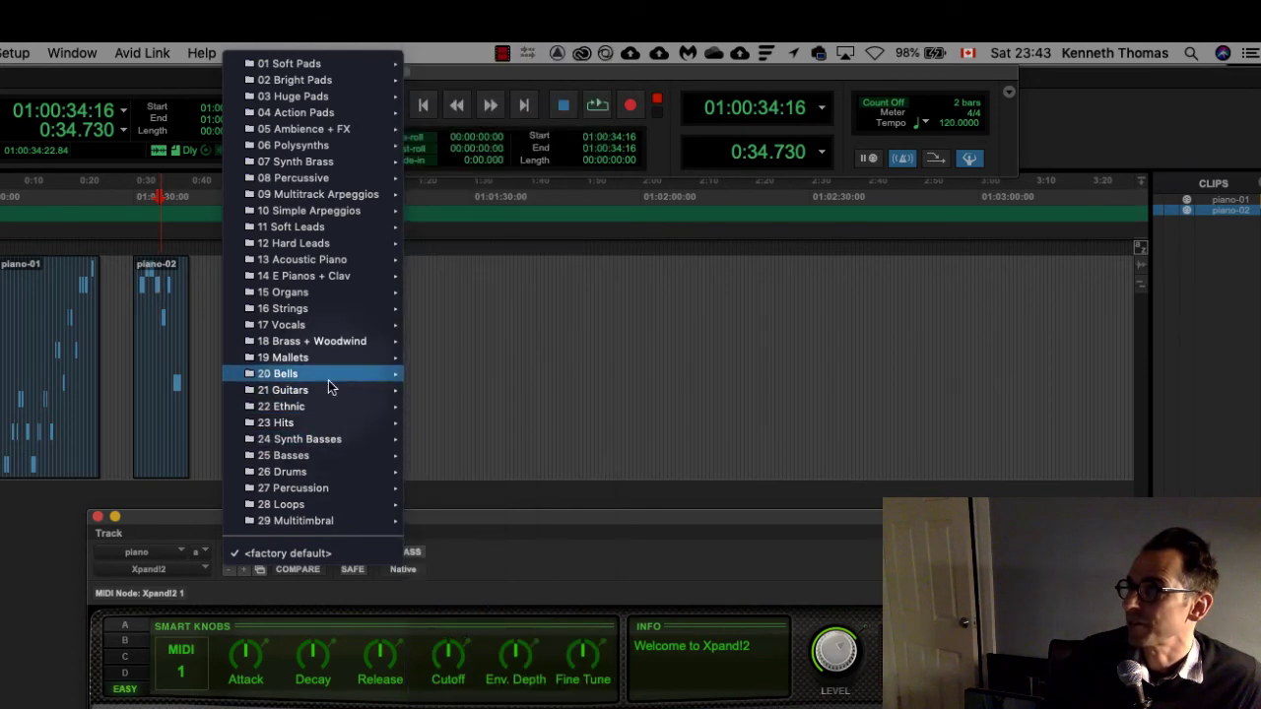
mouse_move(325, 328)
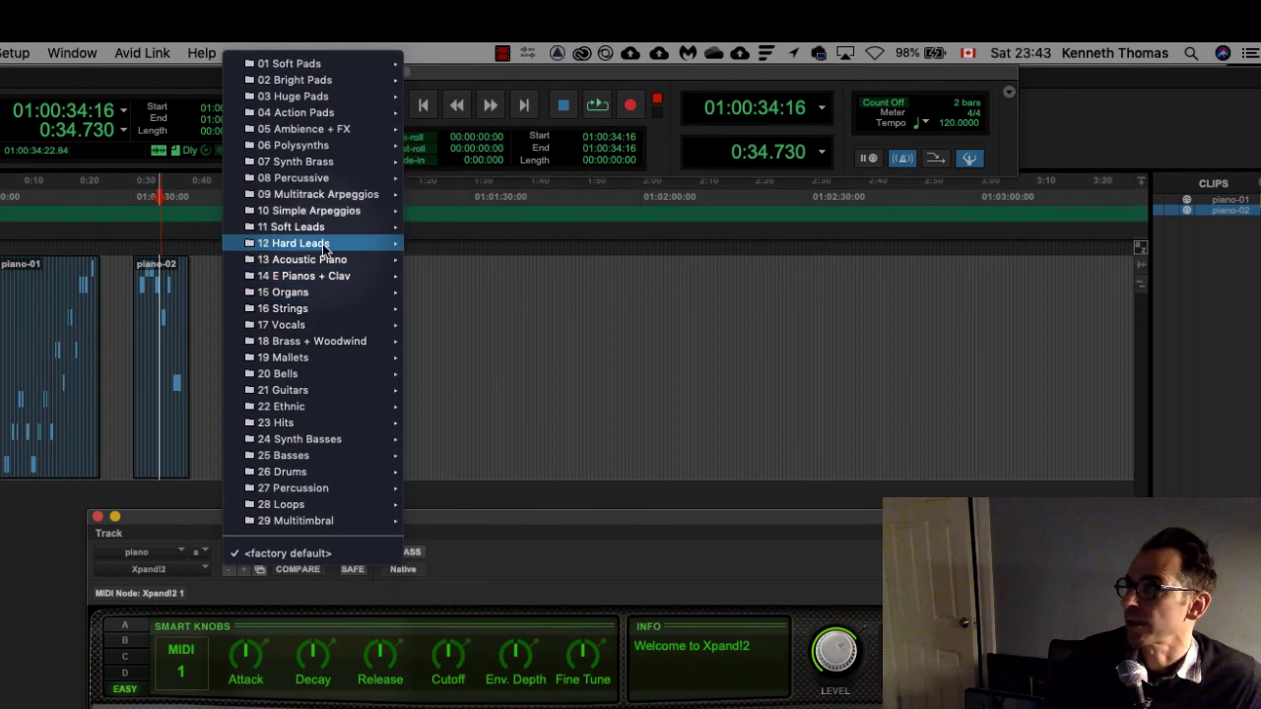
mouse_move(337, 150)
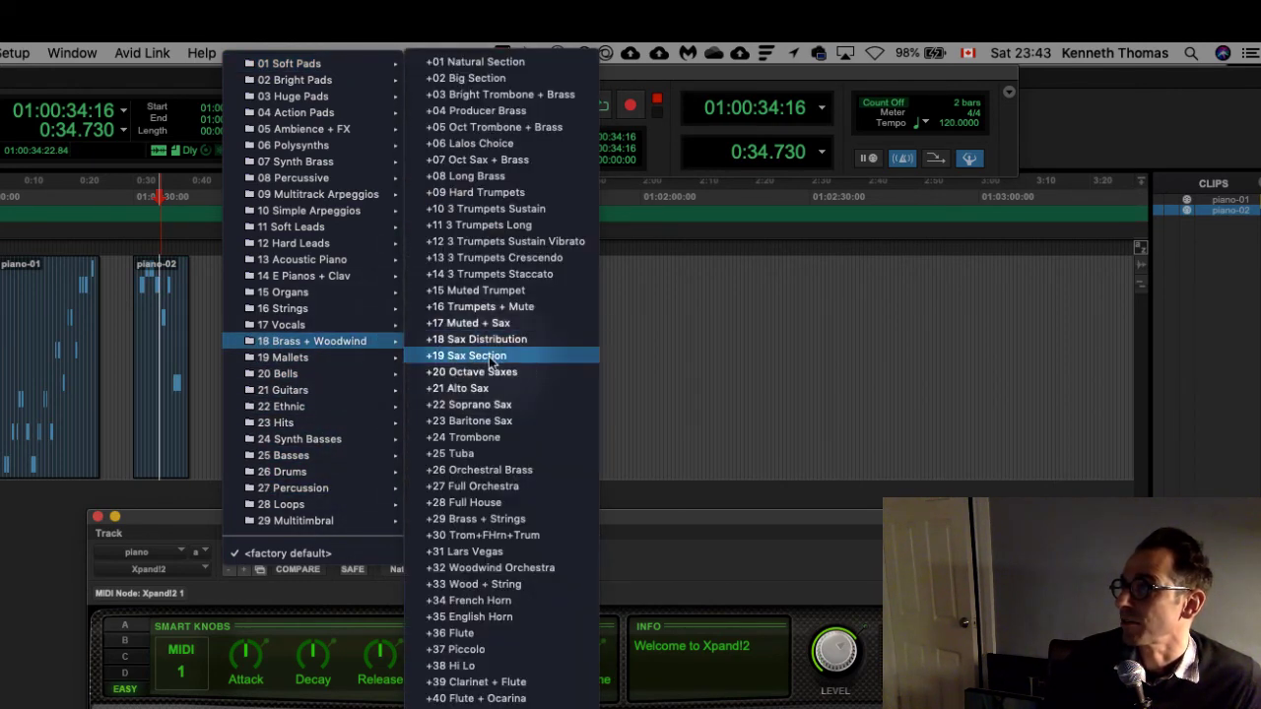
Load the +23 Baritone Sax preset, select piano-02, and raise part A's level
left_click(529, 421)
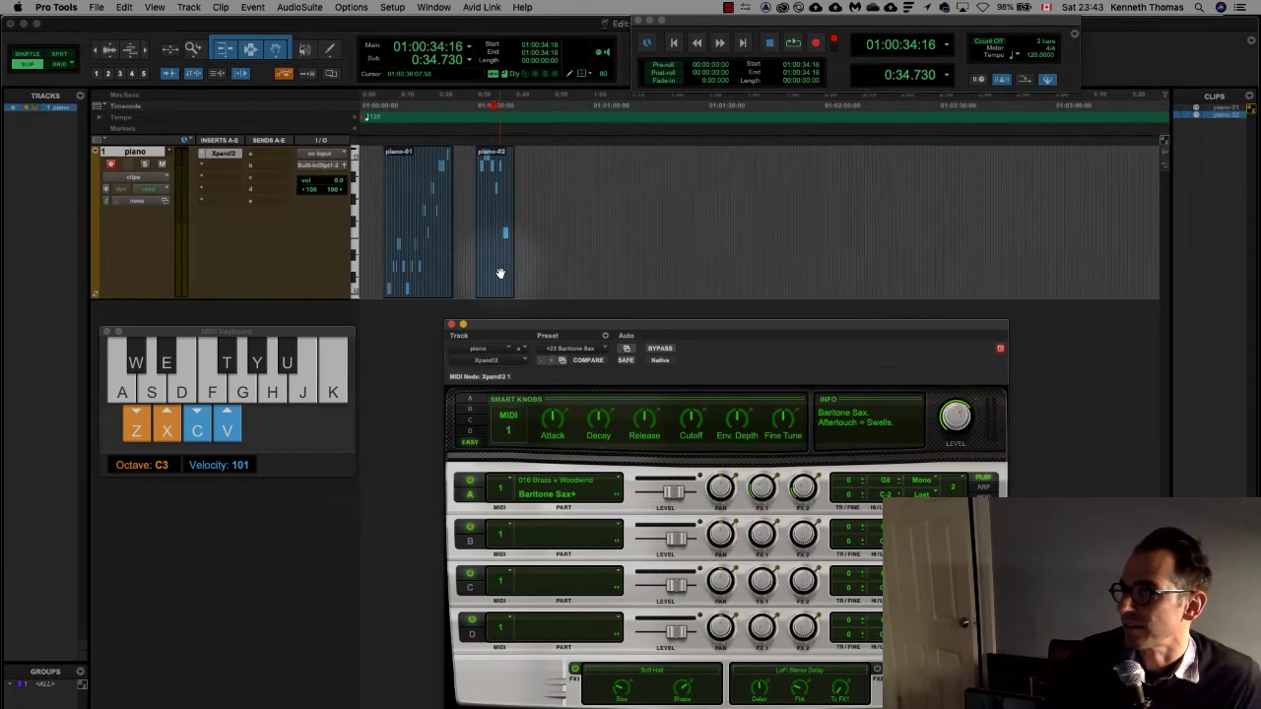
left_click(499, 273)
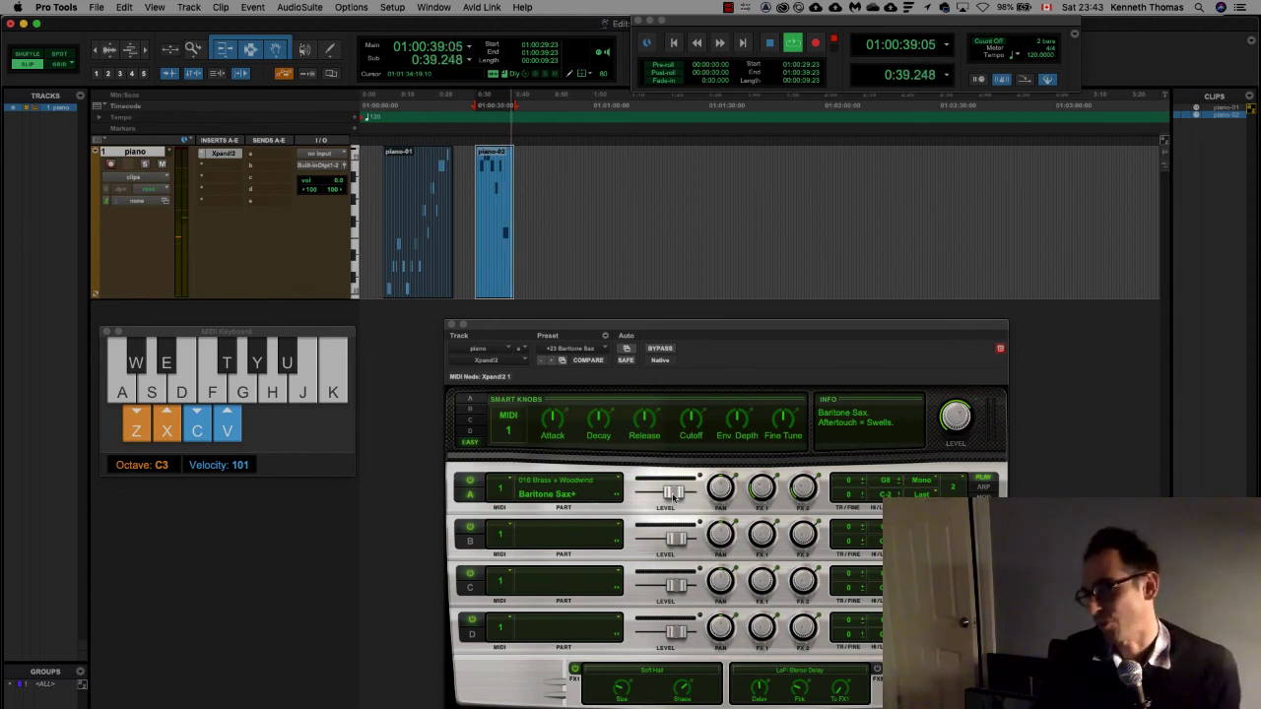
left_click_drag(673, 492, 683, 492)
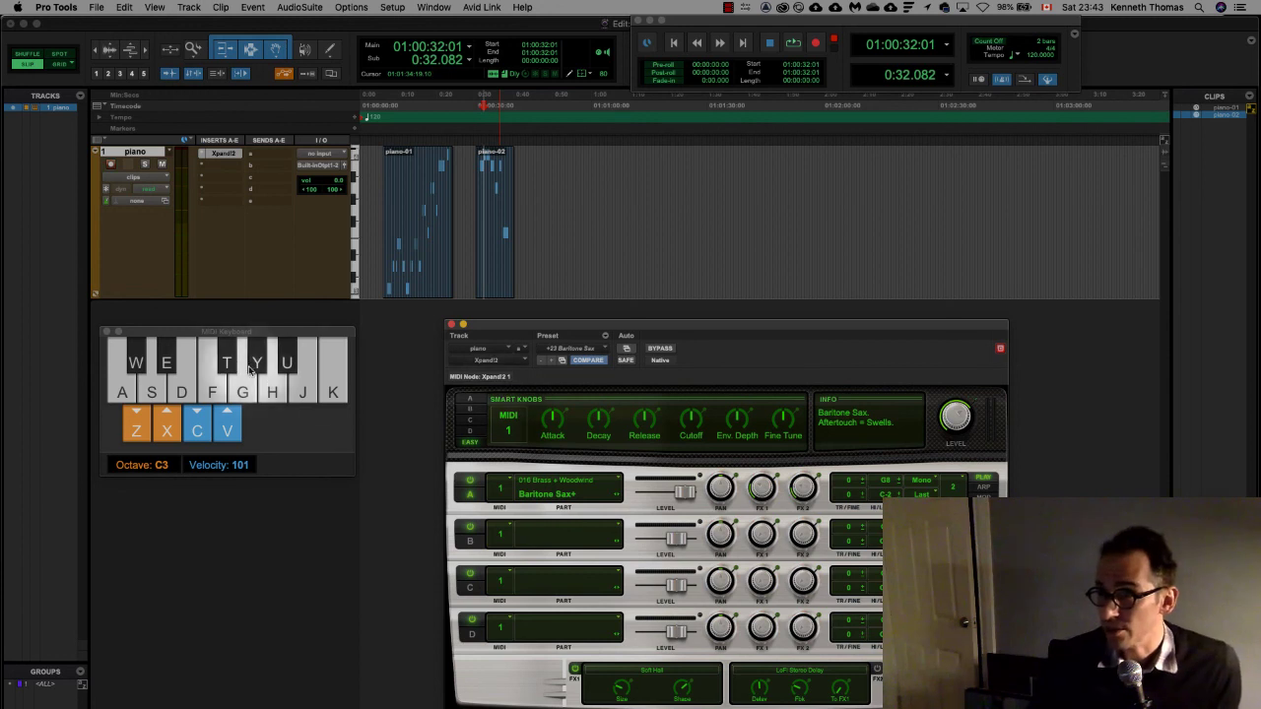
left_click_drag(232, 333, 189, 321)
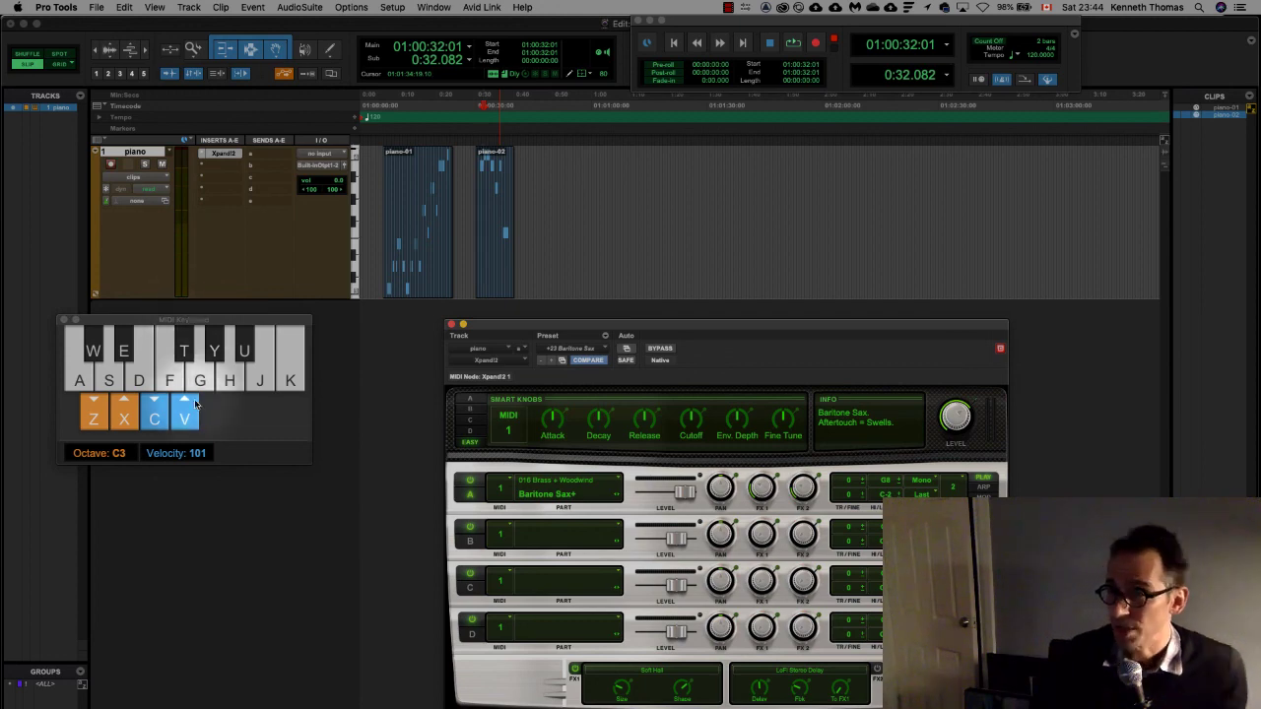
left_click(434, 7)
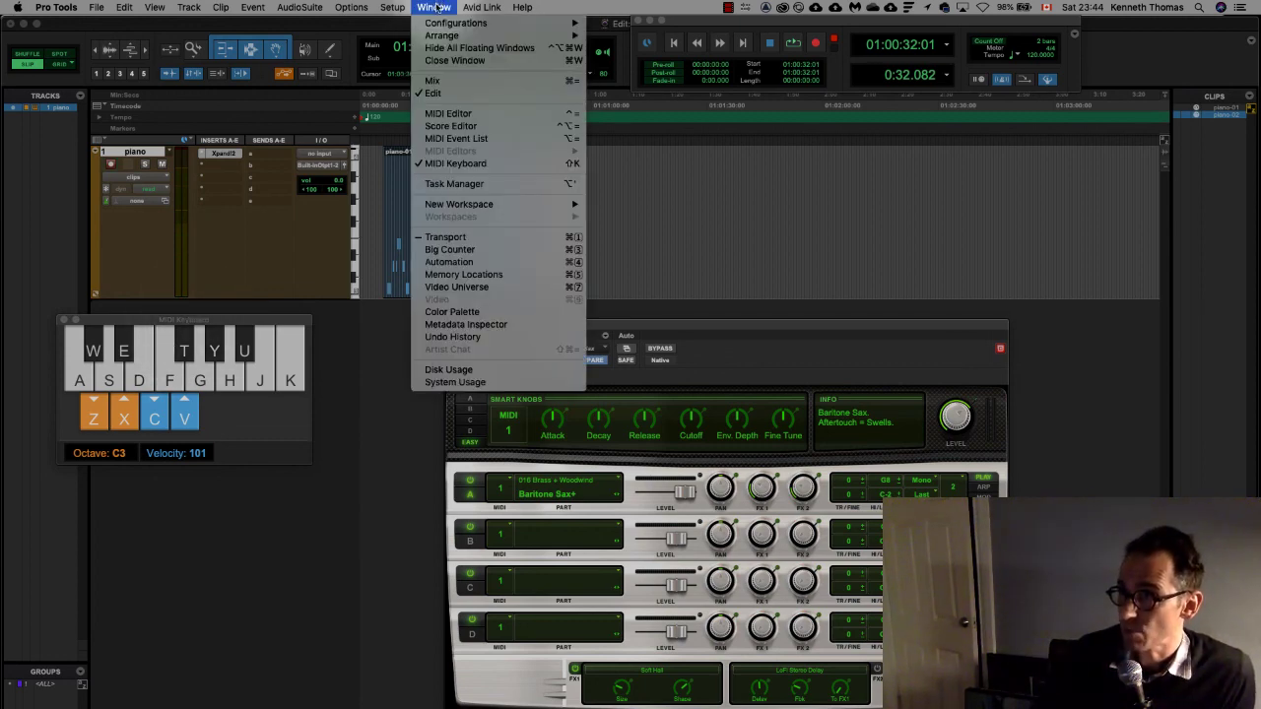
left_click(298, 379)
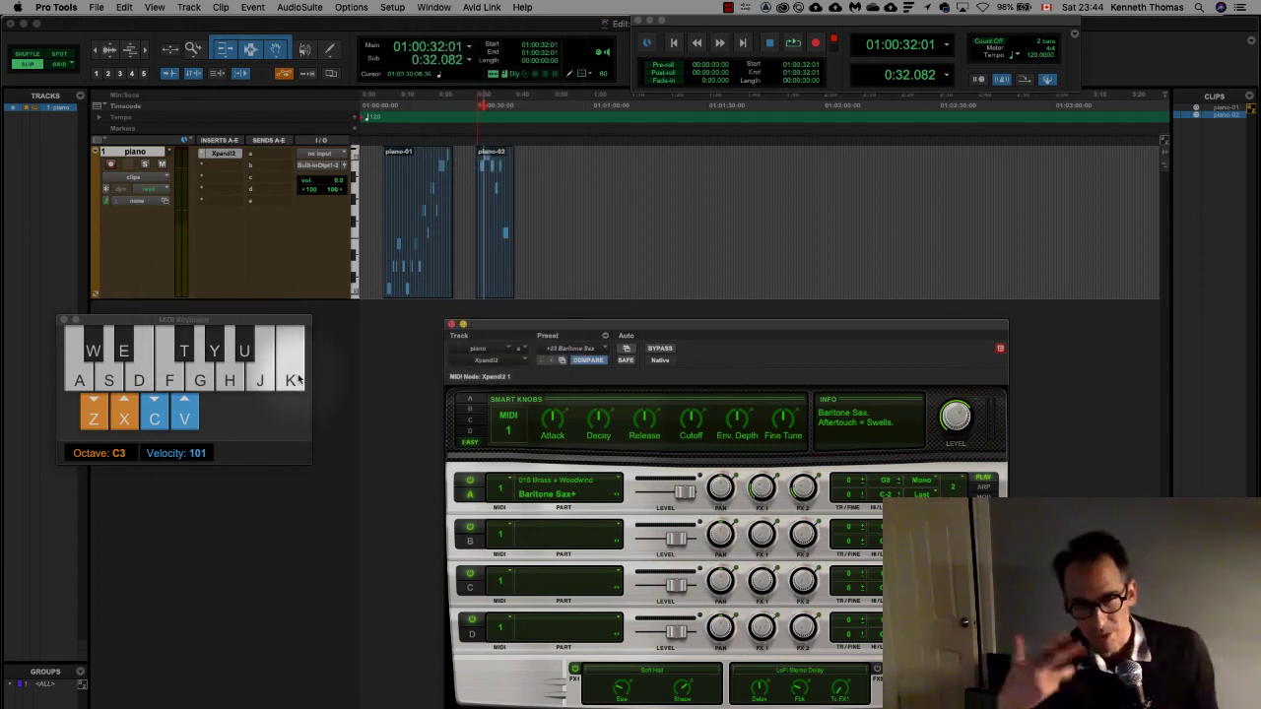